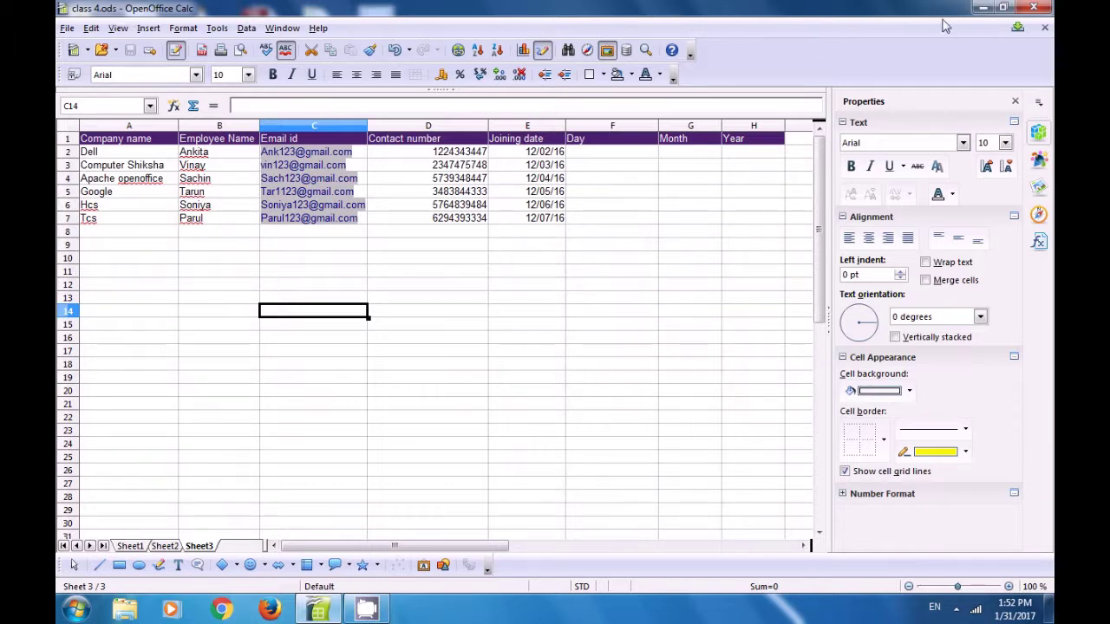
Minimize the class 4.ods Calc window so the desktop shows.
click(980, 9)
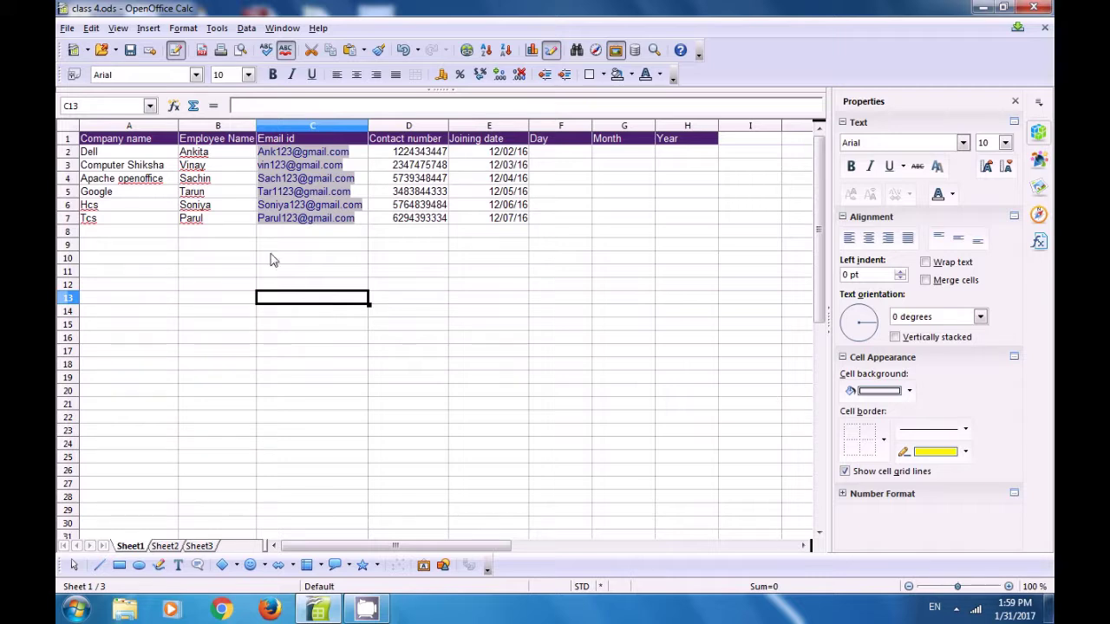
Open the File menu of the restored class 4 spreadsheet.
click(67, 30)
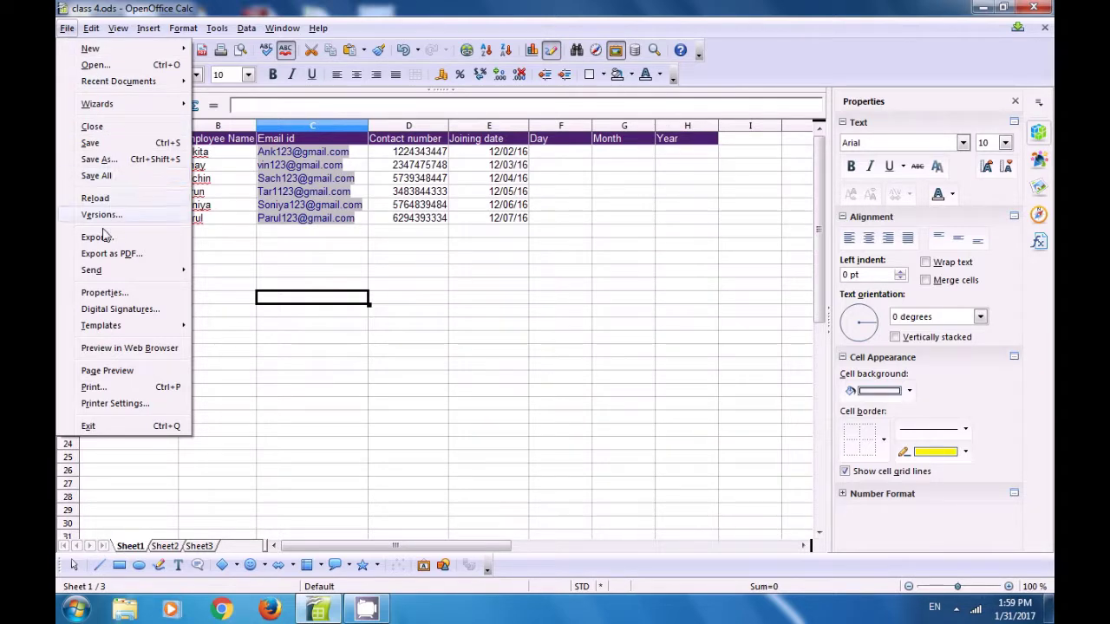
Save the current spreadsheet as a new template named 'helpline' in My Templates.
mouse_move(101, 329)
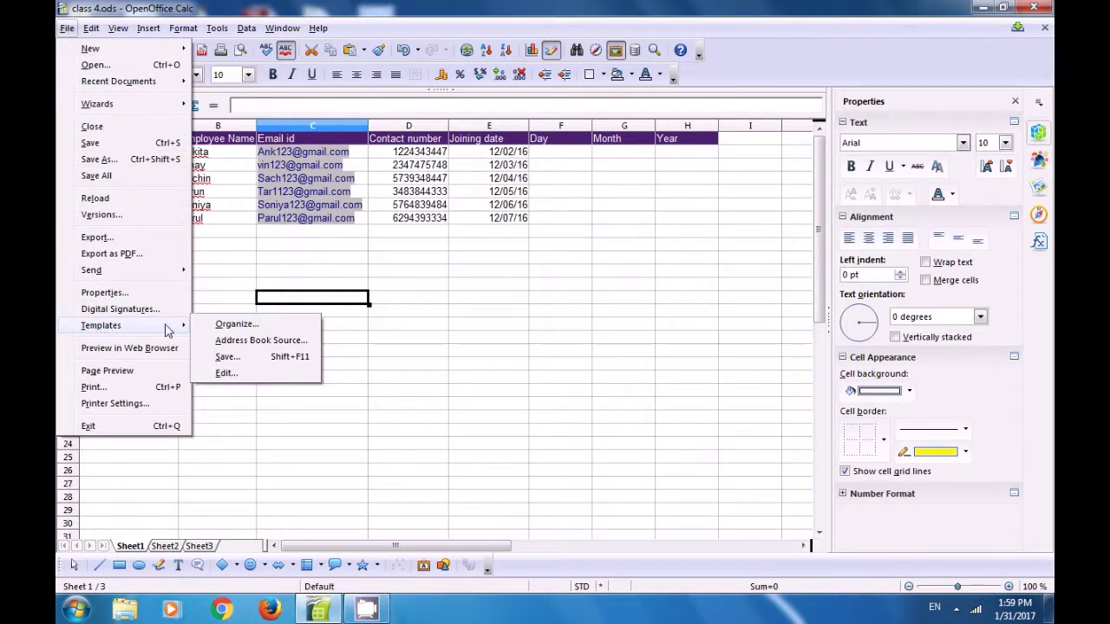
click(226, 357)
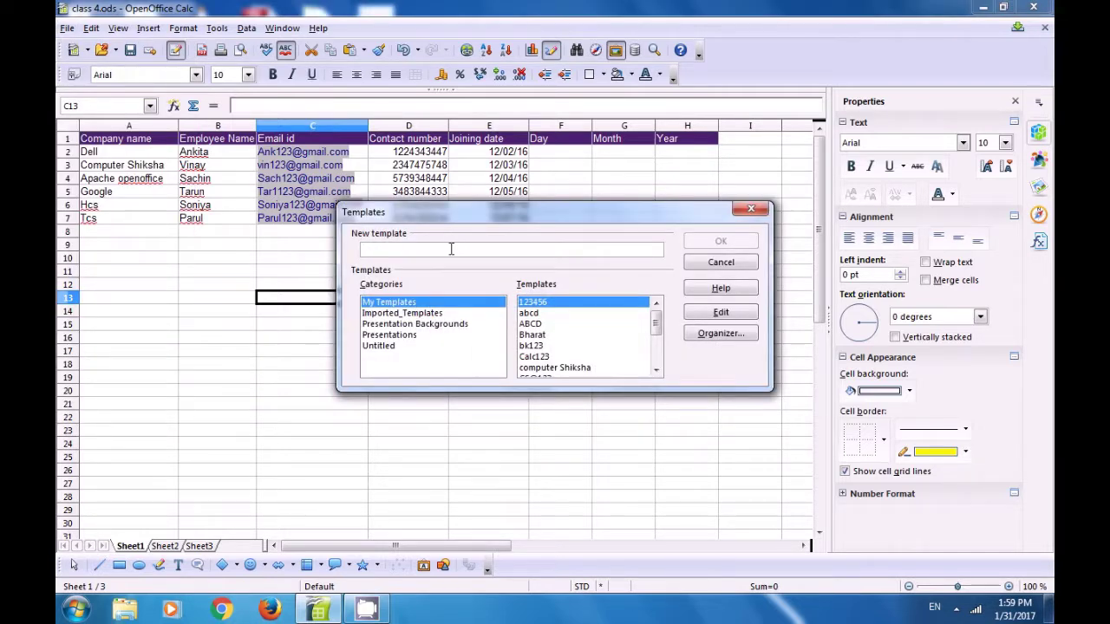
text(h)
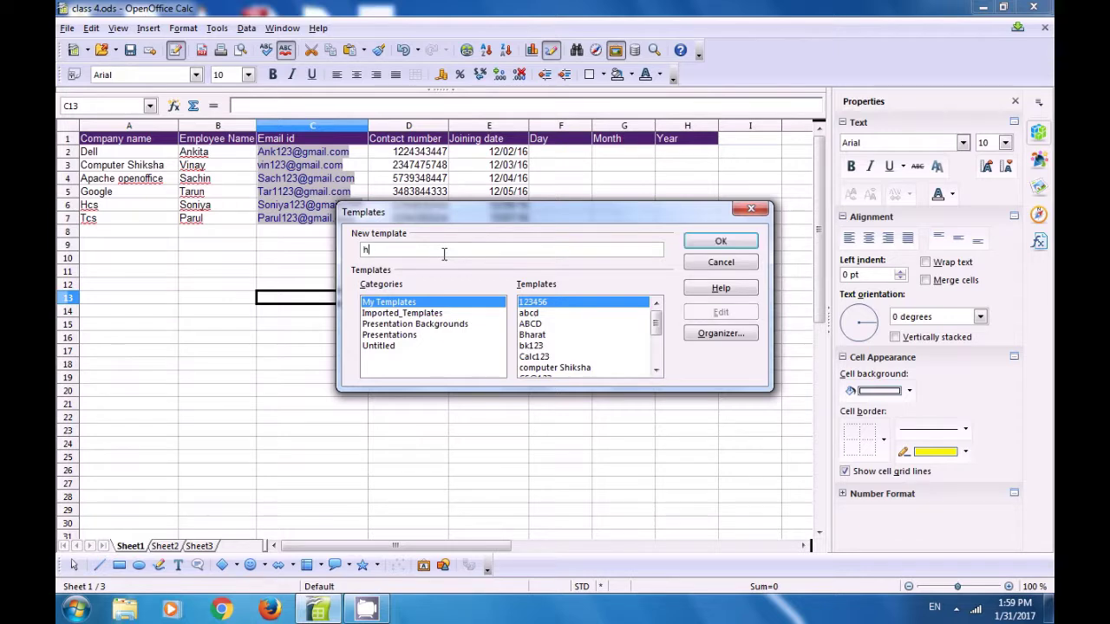
text(elpline)
click(715, 247)
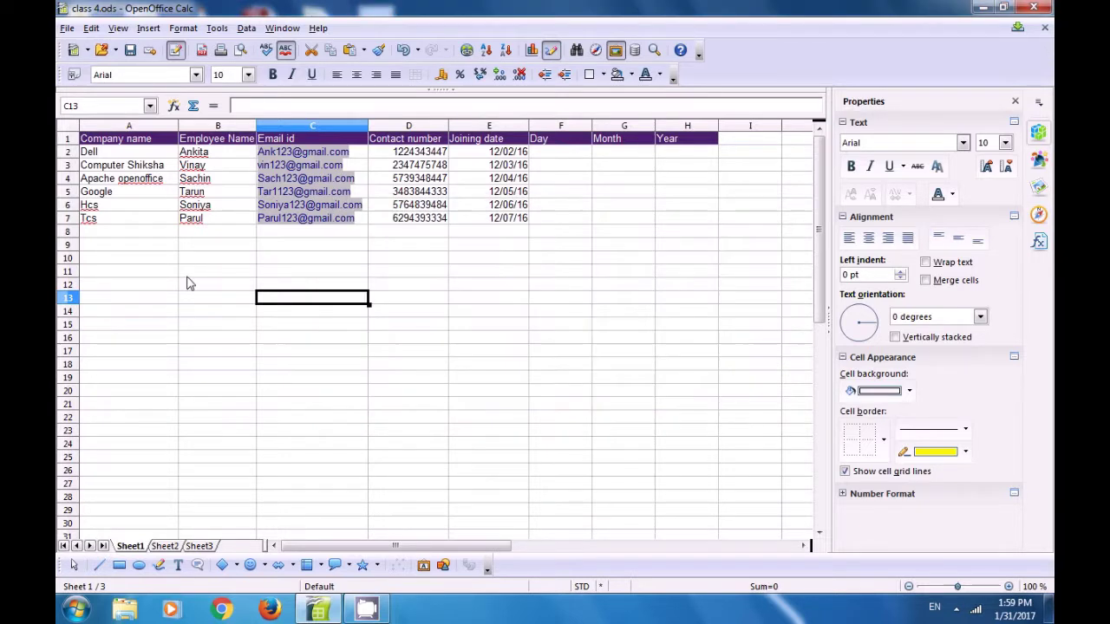
Open the helpline template from My Templates in the template organizer for editing as helpline.ots.
click(185, 275)
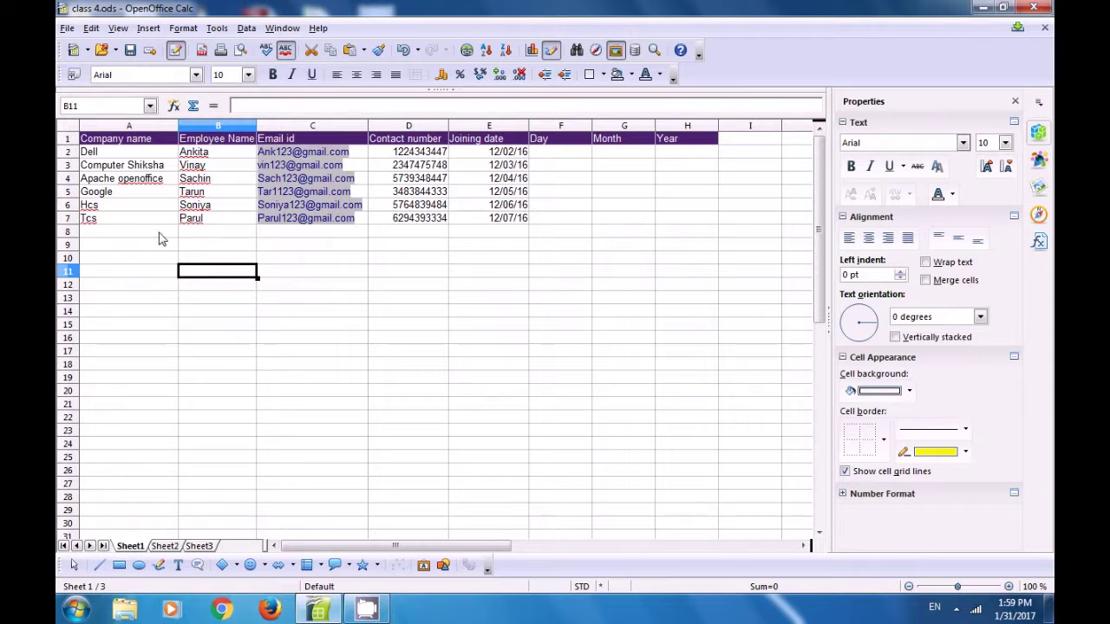
click(67, 28)
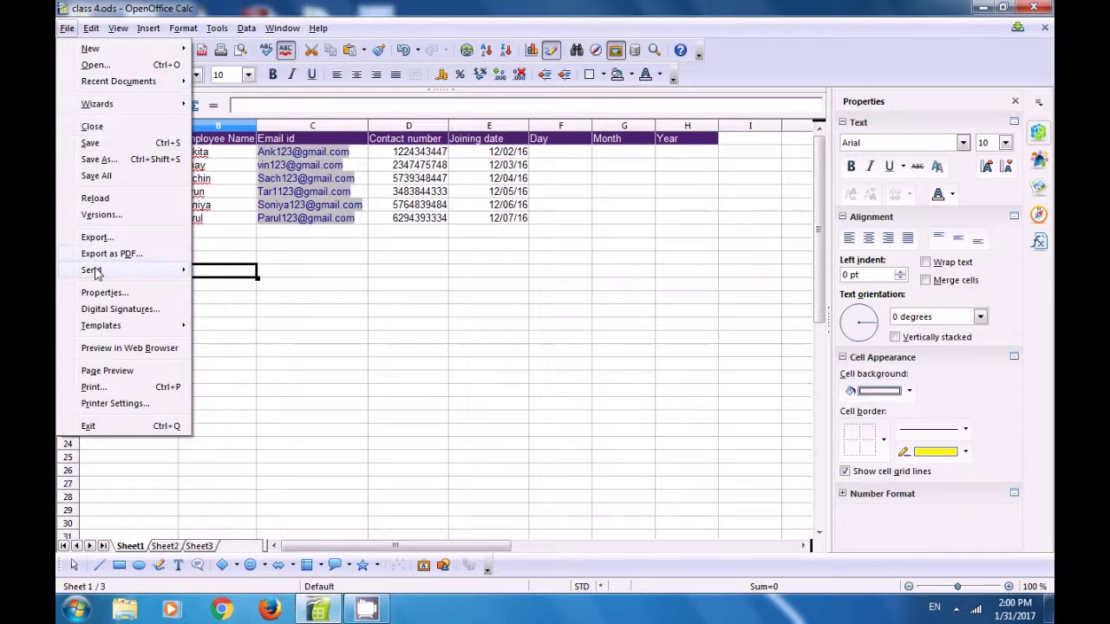
mouse_move(116, 330)
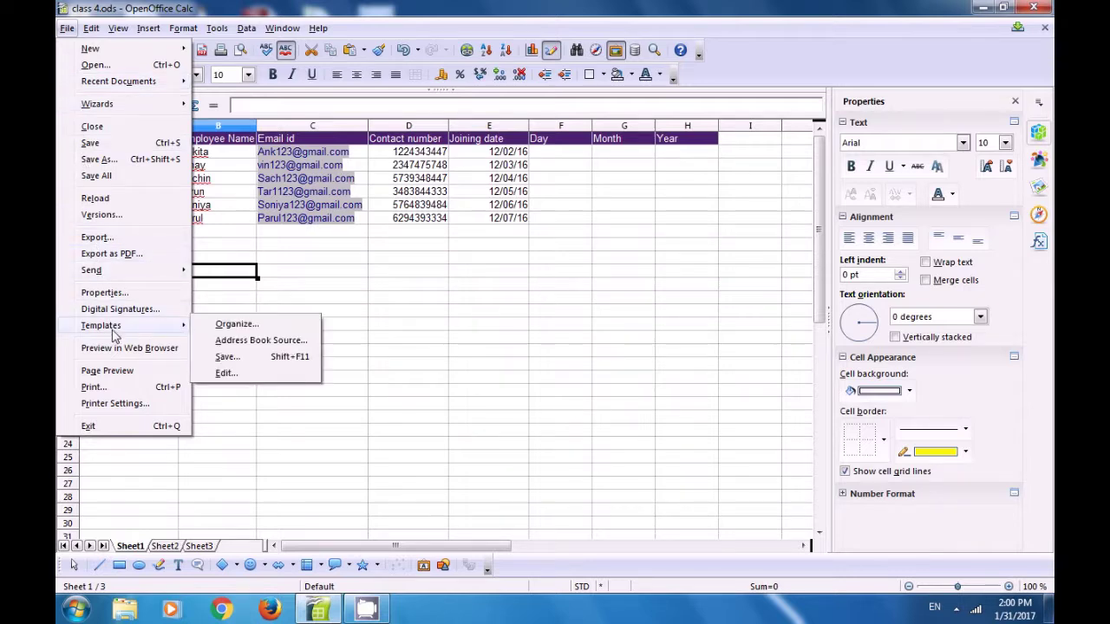
click(240, 328)
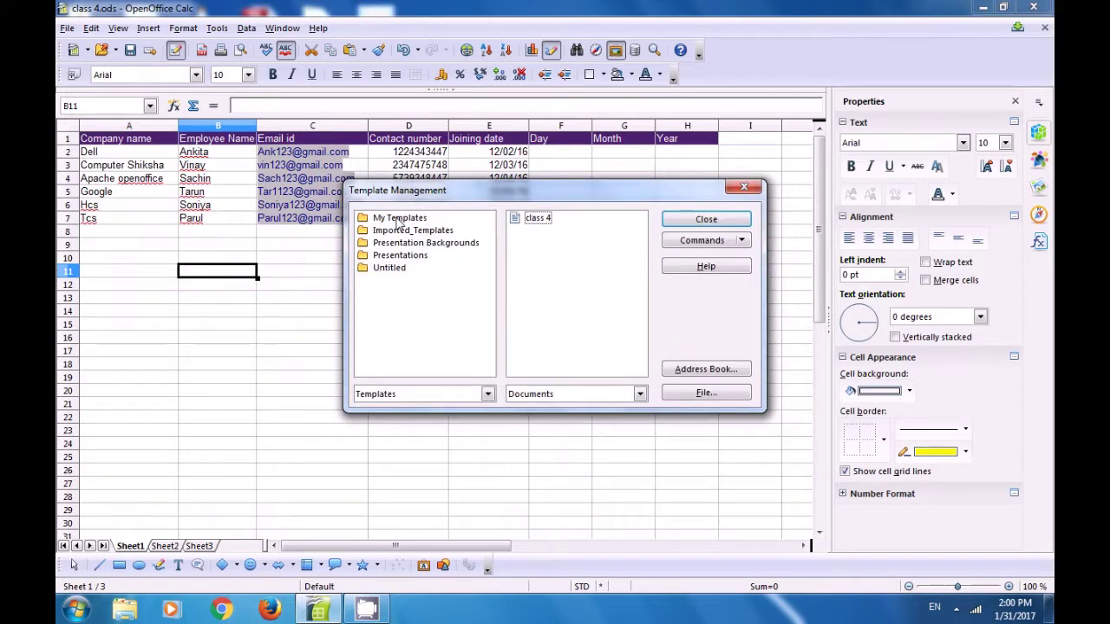
double_click(402, 218)
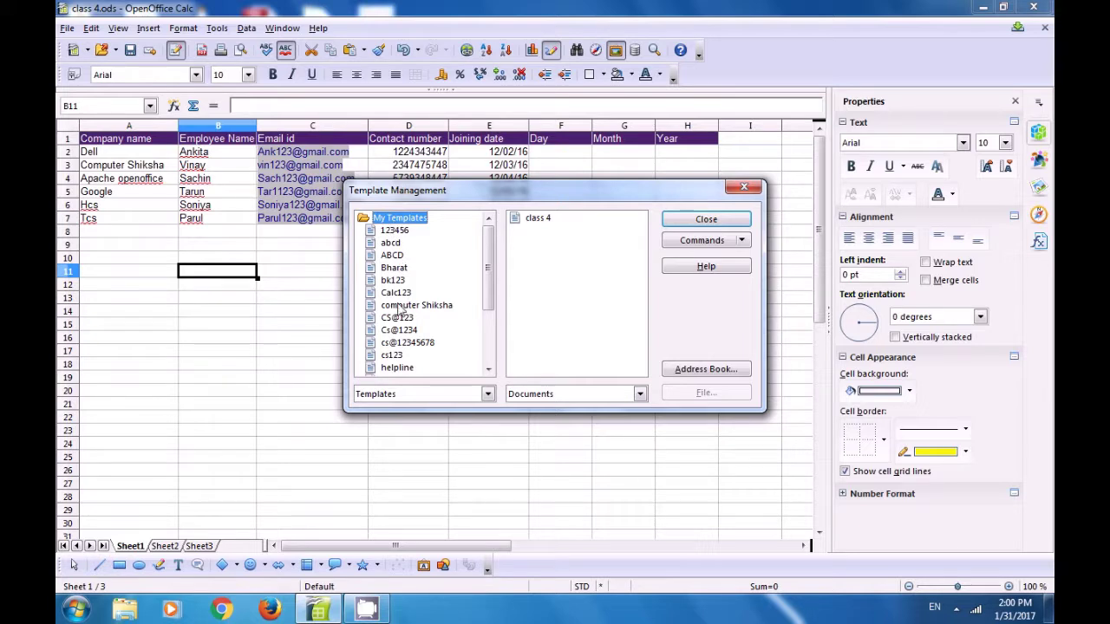
click(397, 367)
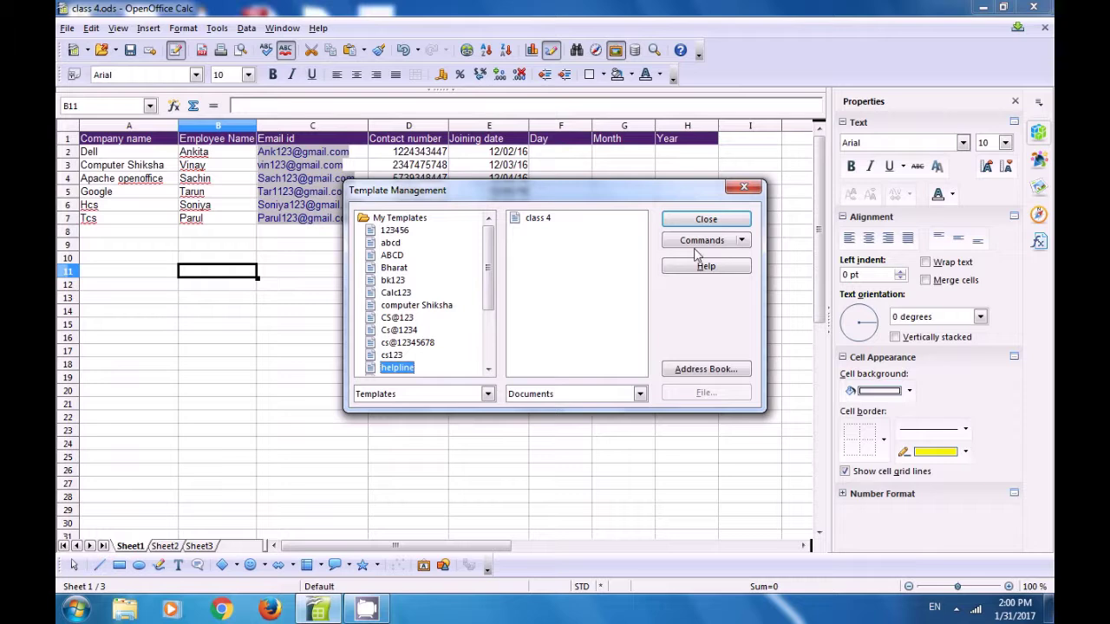
click(736, 244)
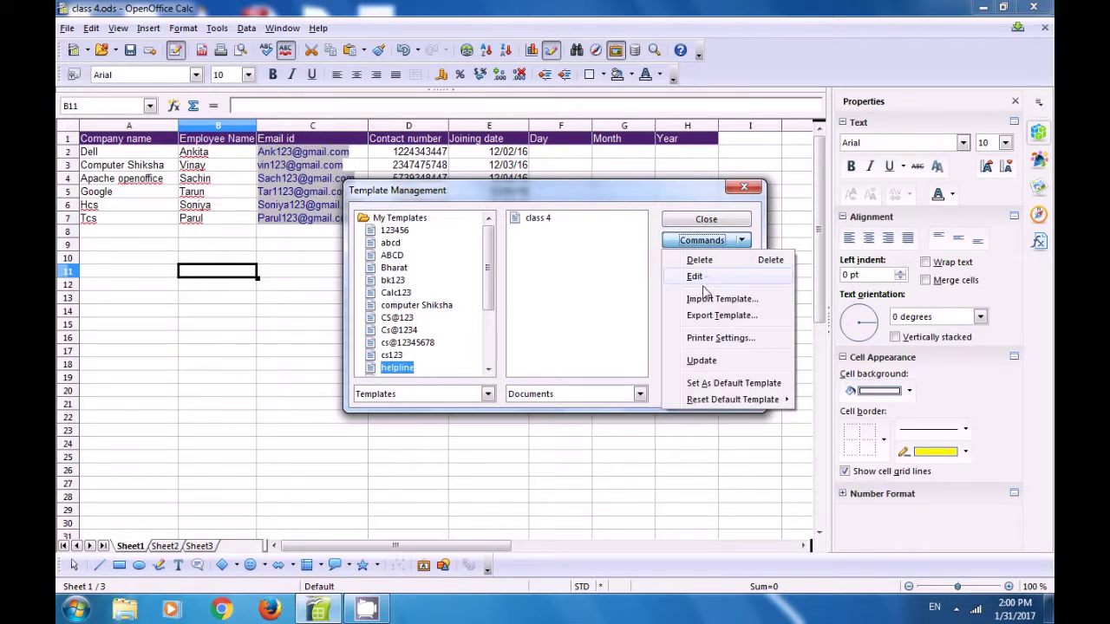
click(699, 279)
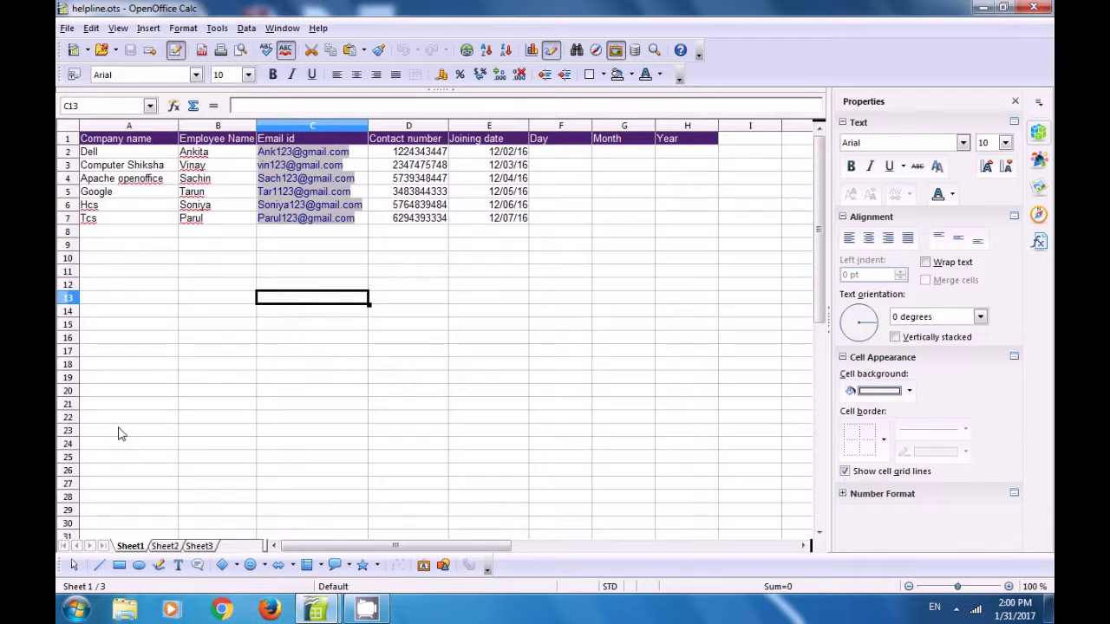
On Sheet2, widen column A and enter 'women helpline num' with 1039 in row 1.
click(164, 546)
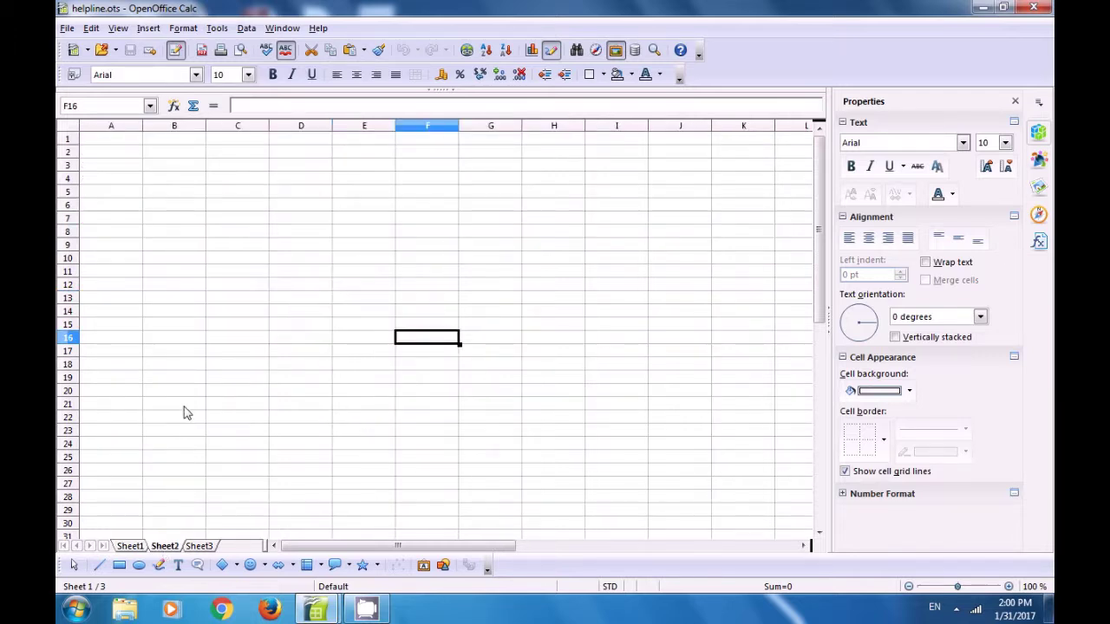
drag(143, 126, 183, 126)
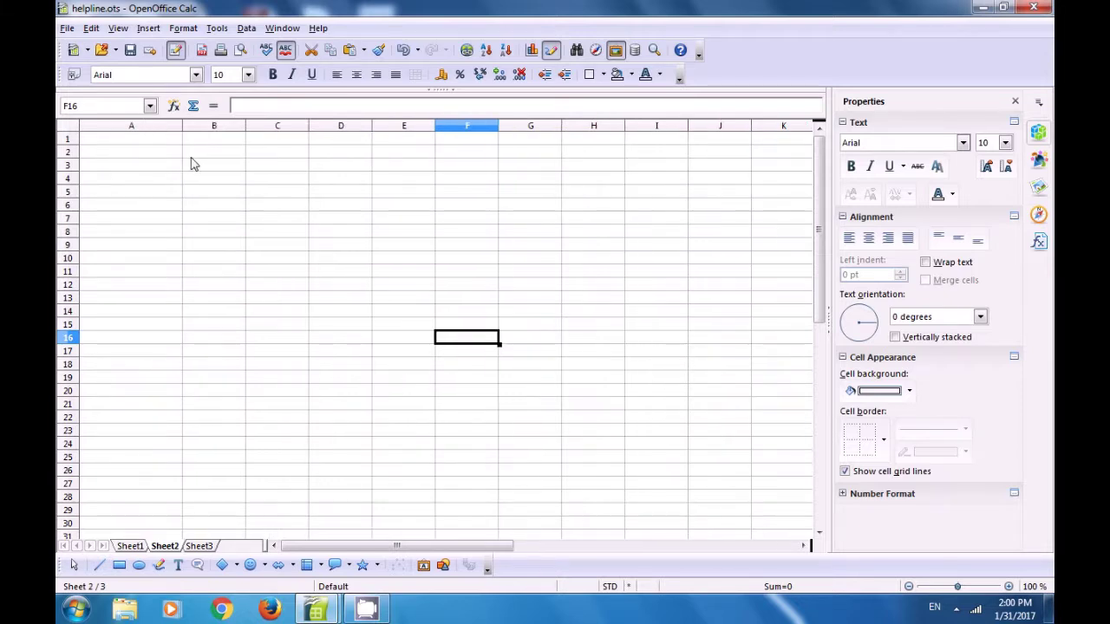
click(147, 141)
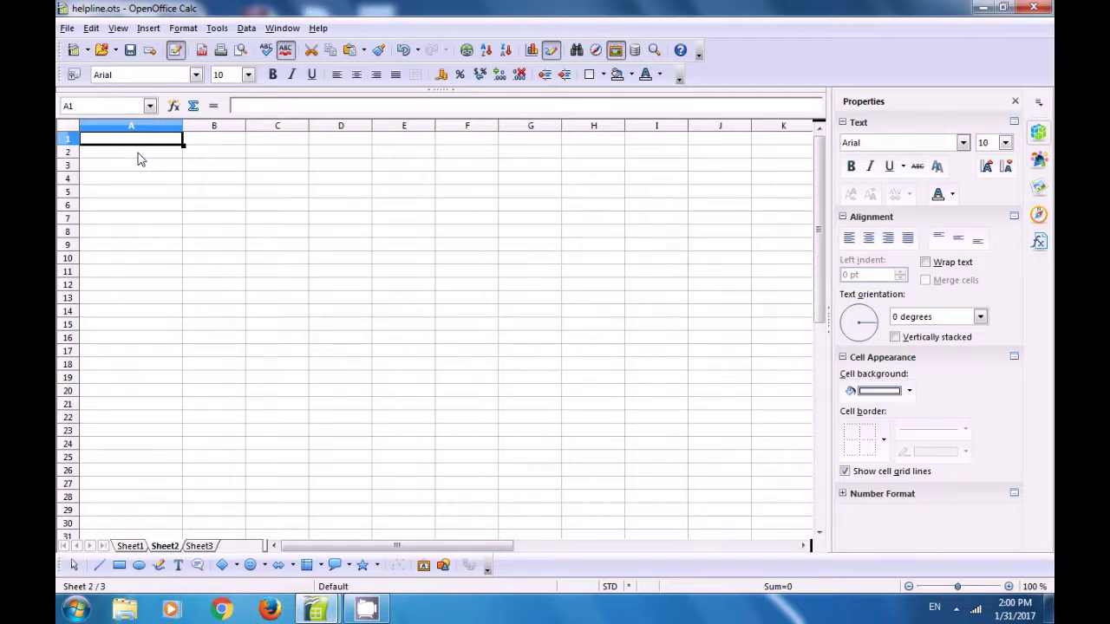
text(wo)
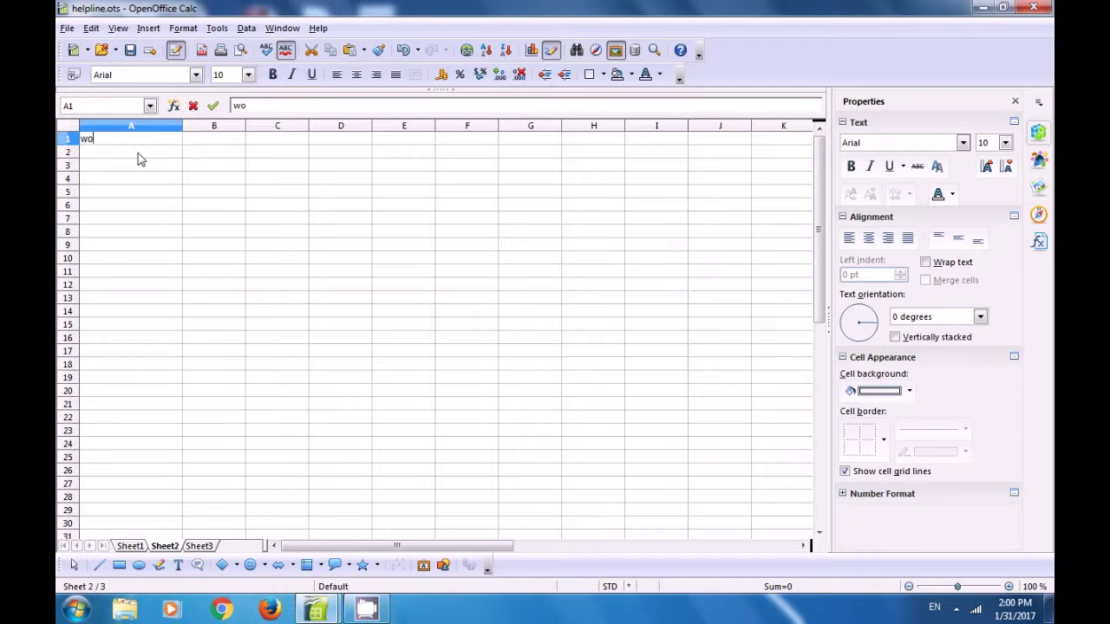
text(men )
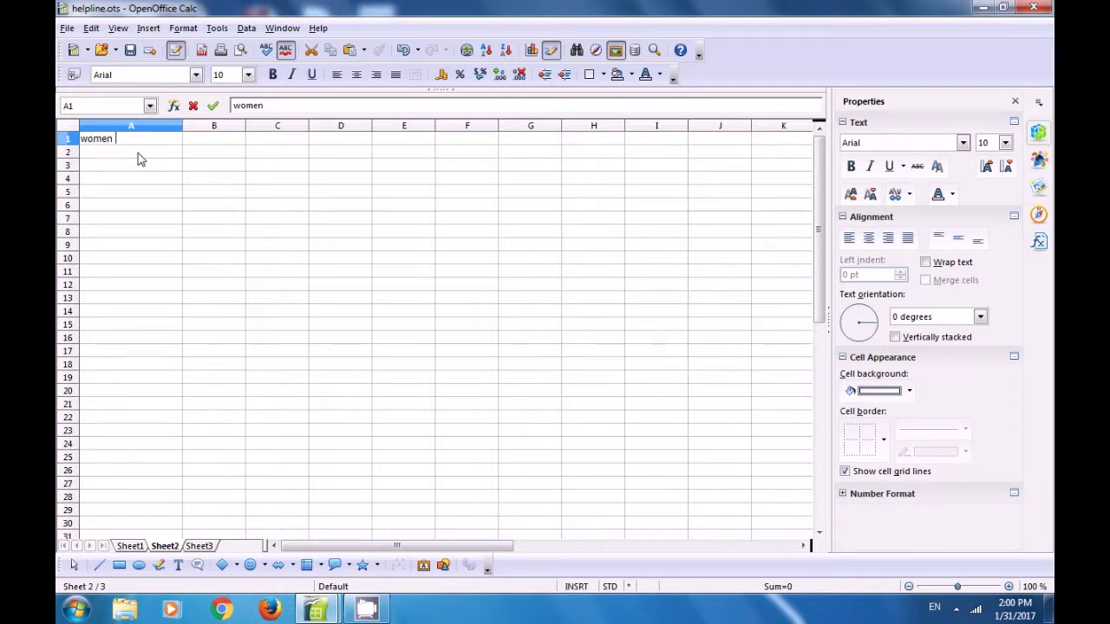
text(helpline num)
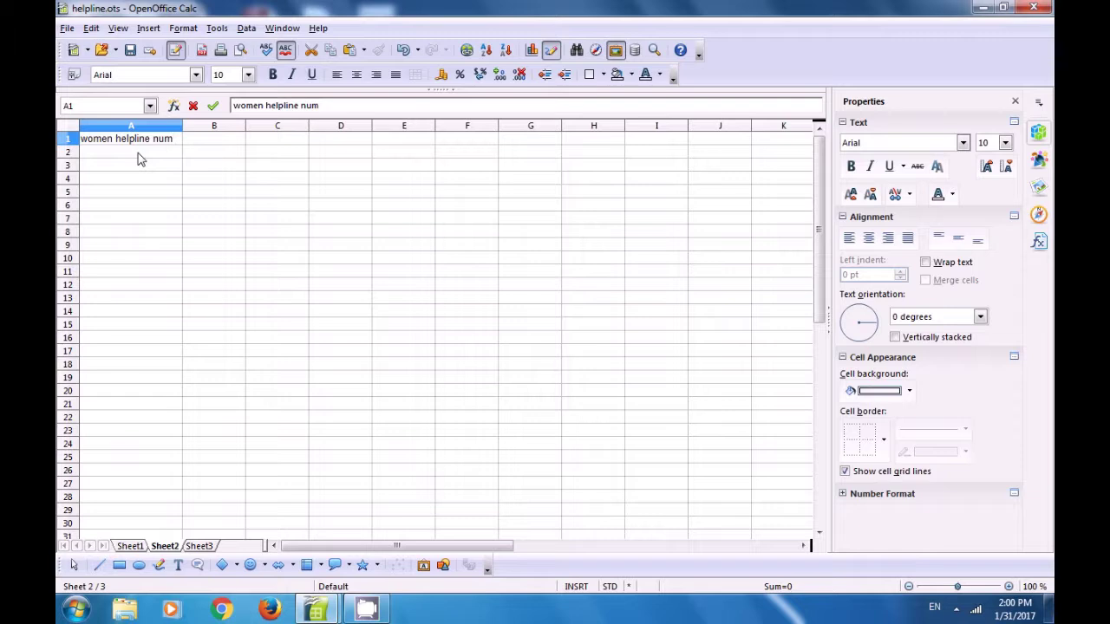
key(Tab)
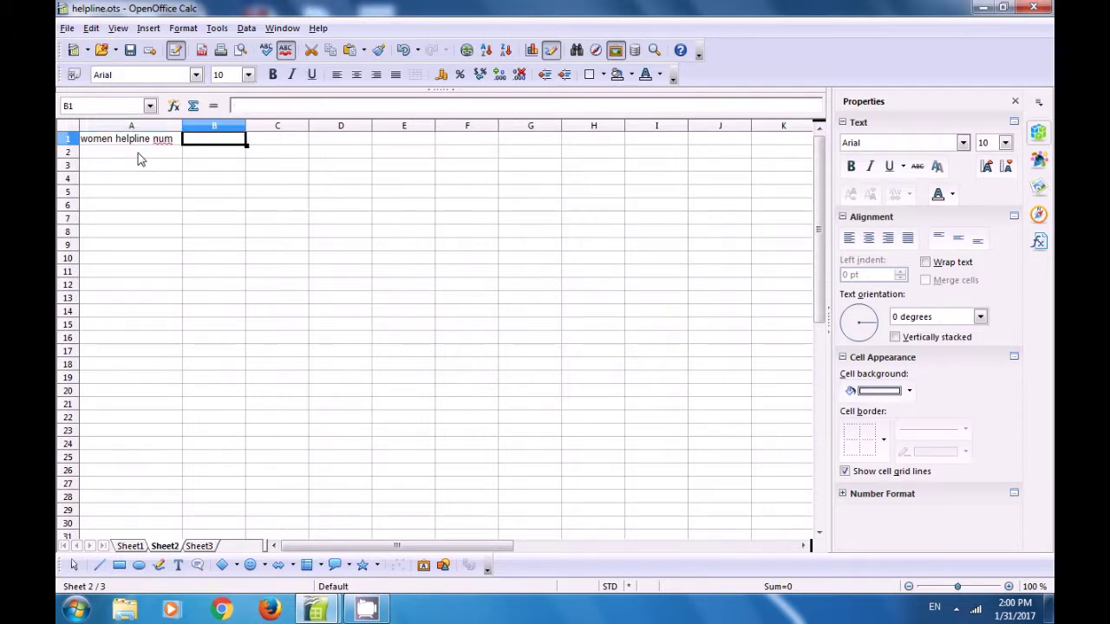
text(1039)
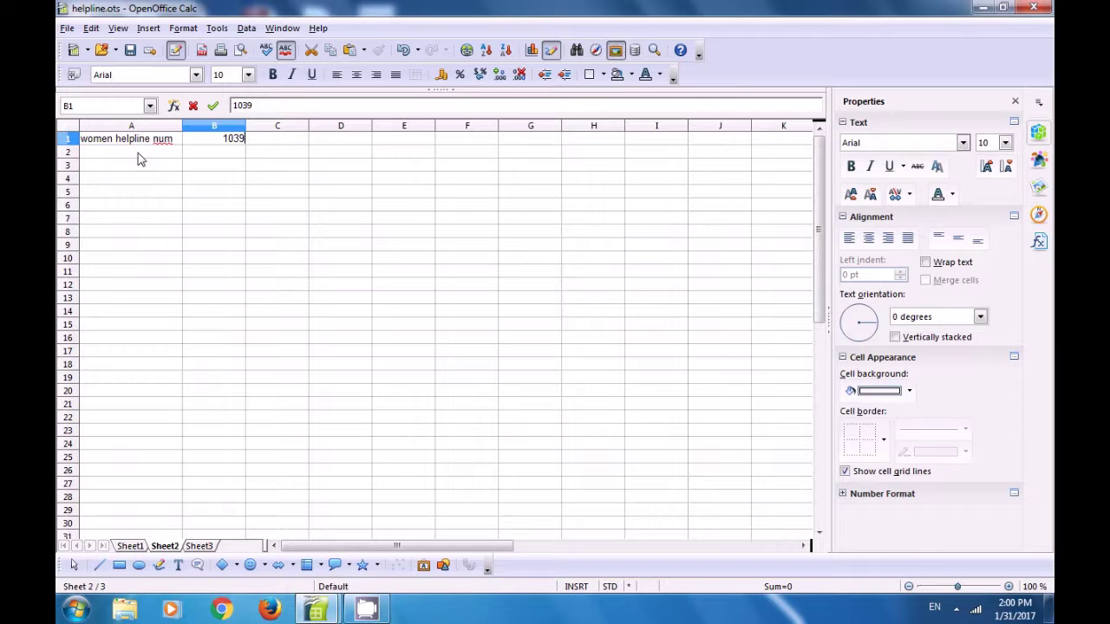
key(Return)
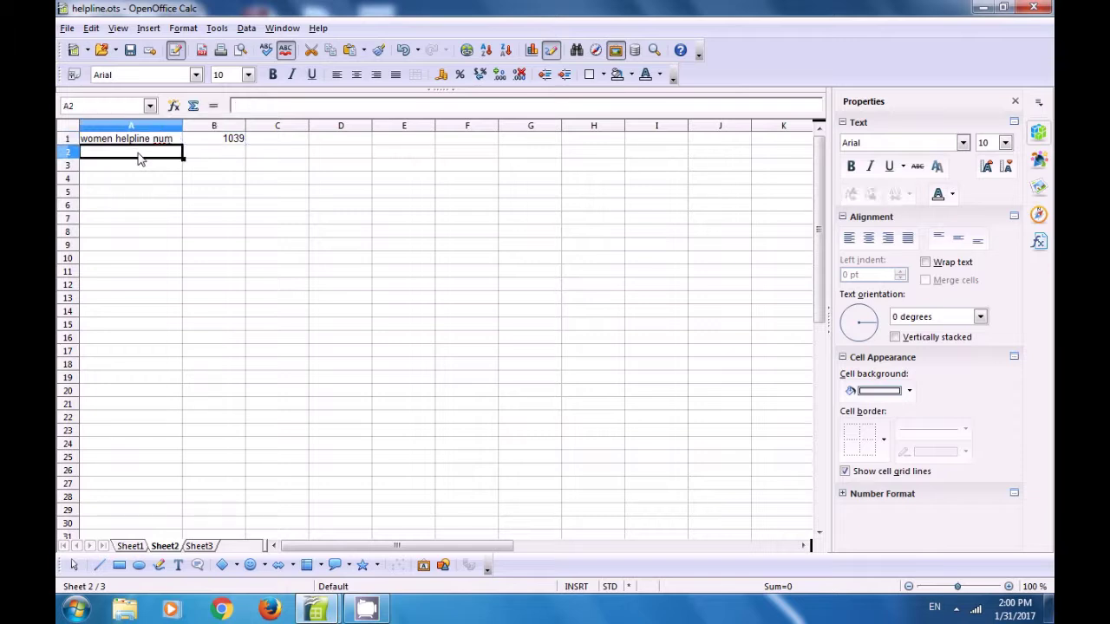
Add 'police helpline num' with 100 in row 2 and 'computer shiksha helpline num' in A3.
text(p)
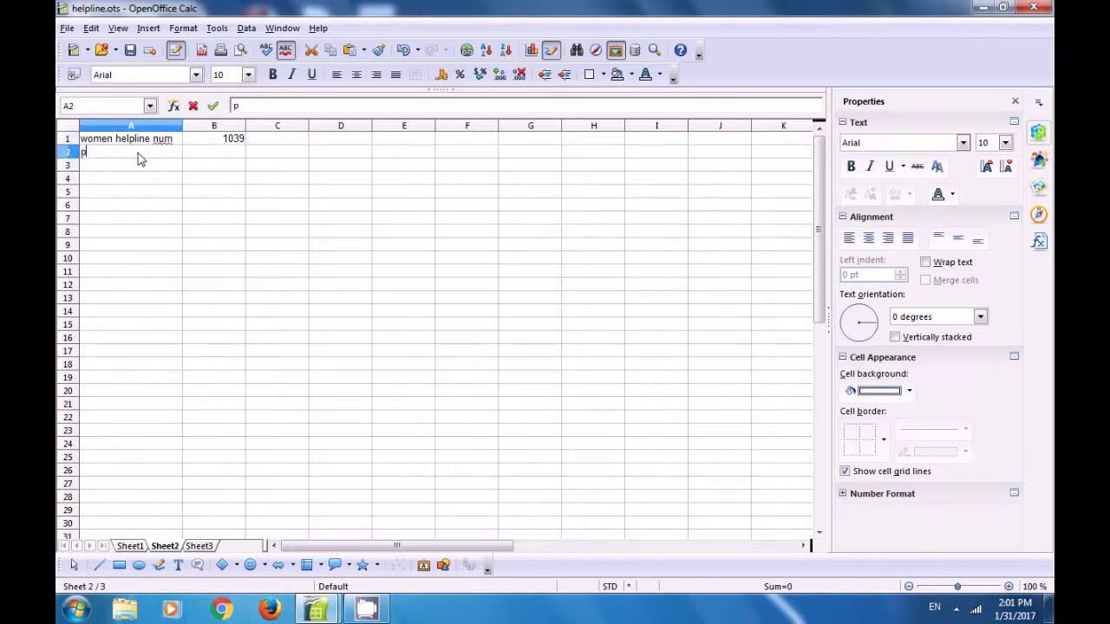
text(olice)
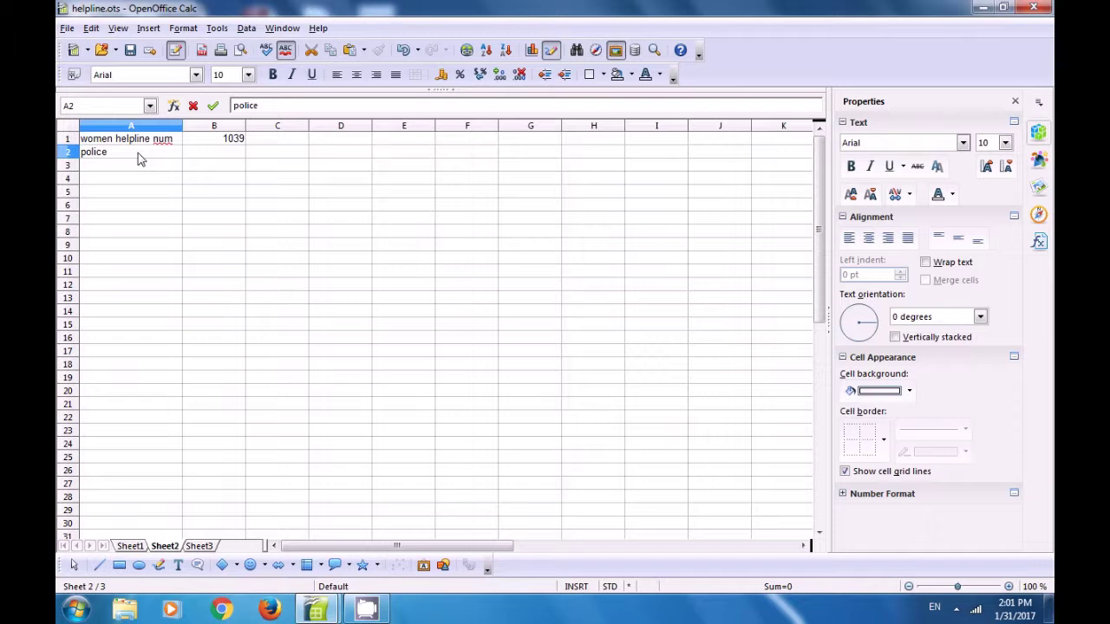
text( helpline)
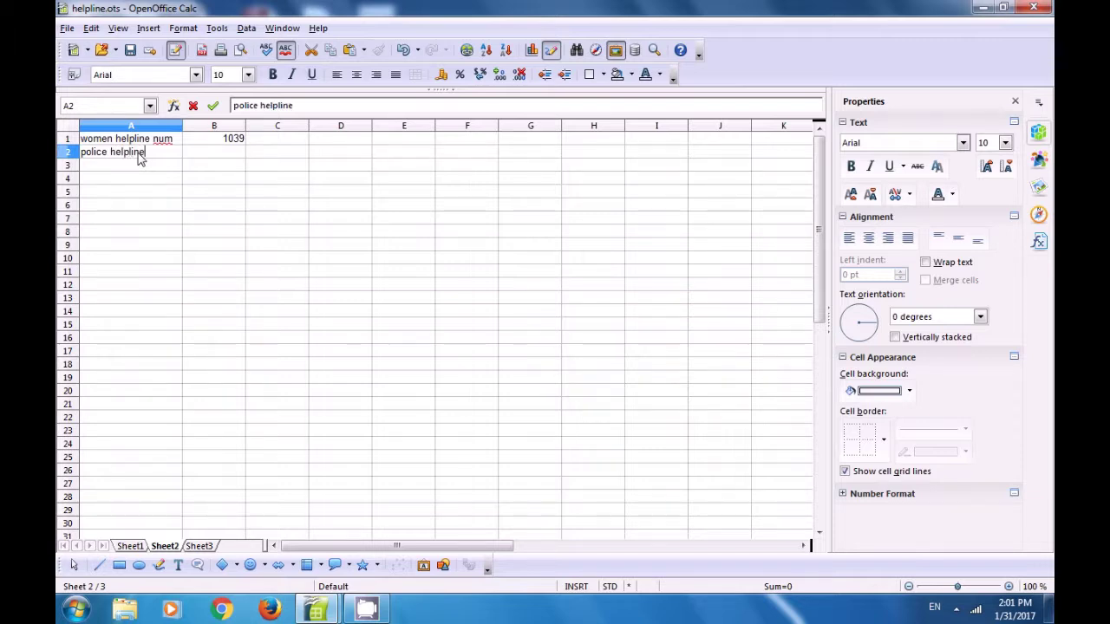
text( num)
key(Tab)
text(100)
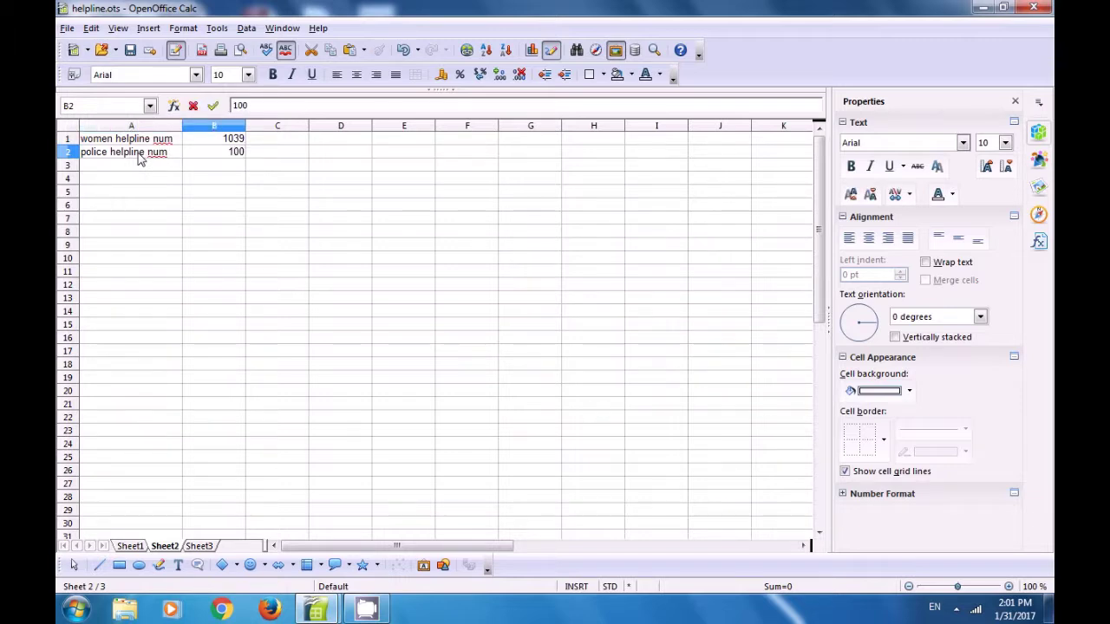
key(Return)
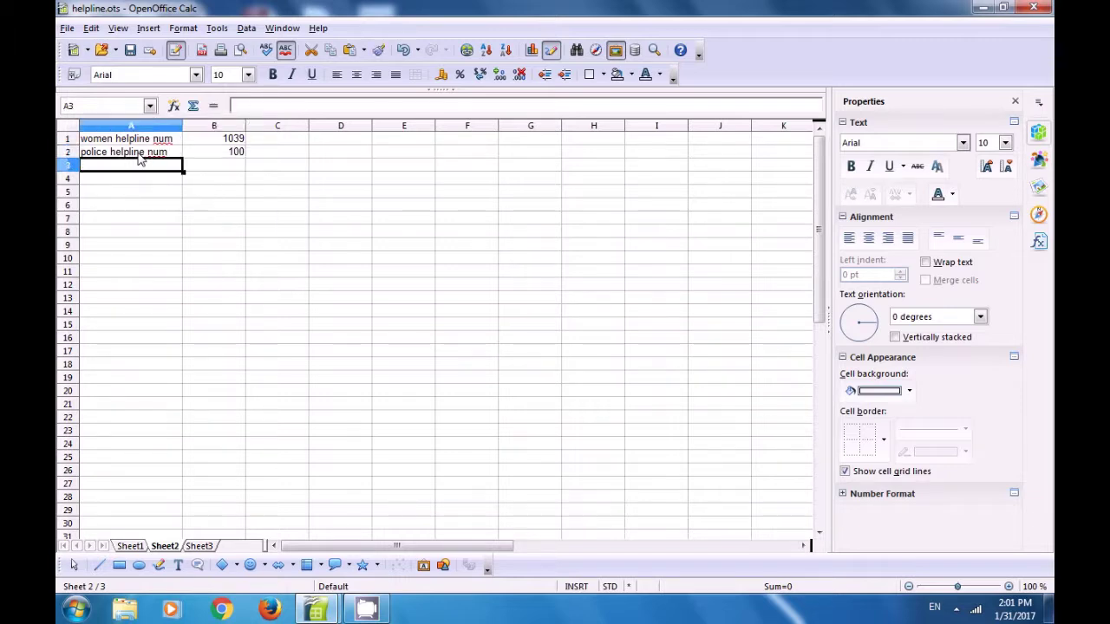
text(comput)
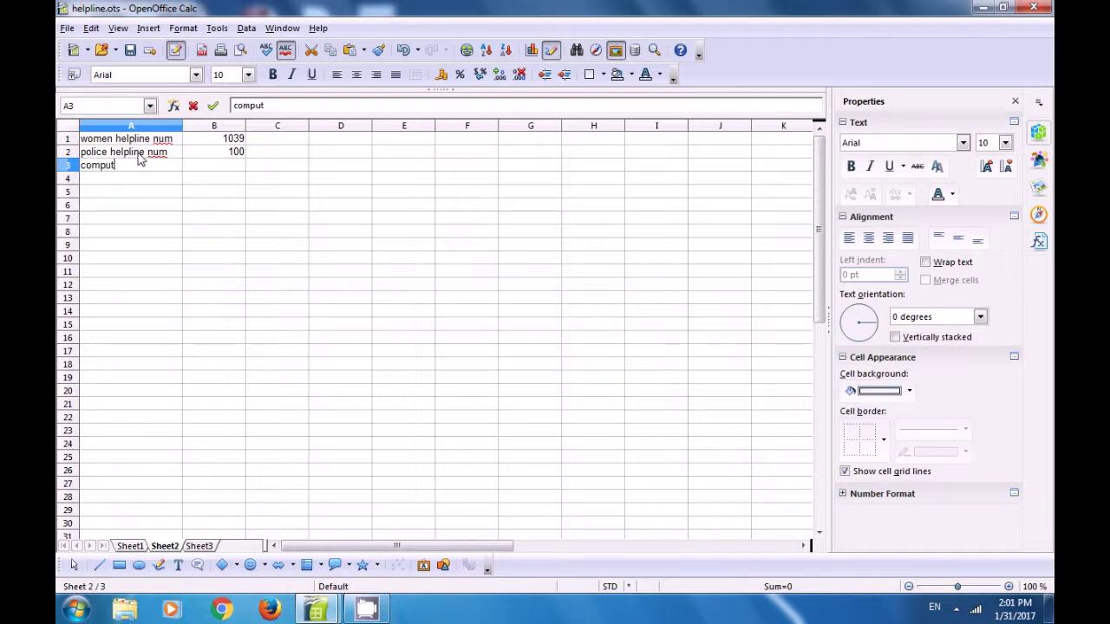
text(er shiksha)
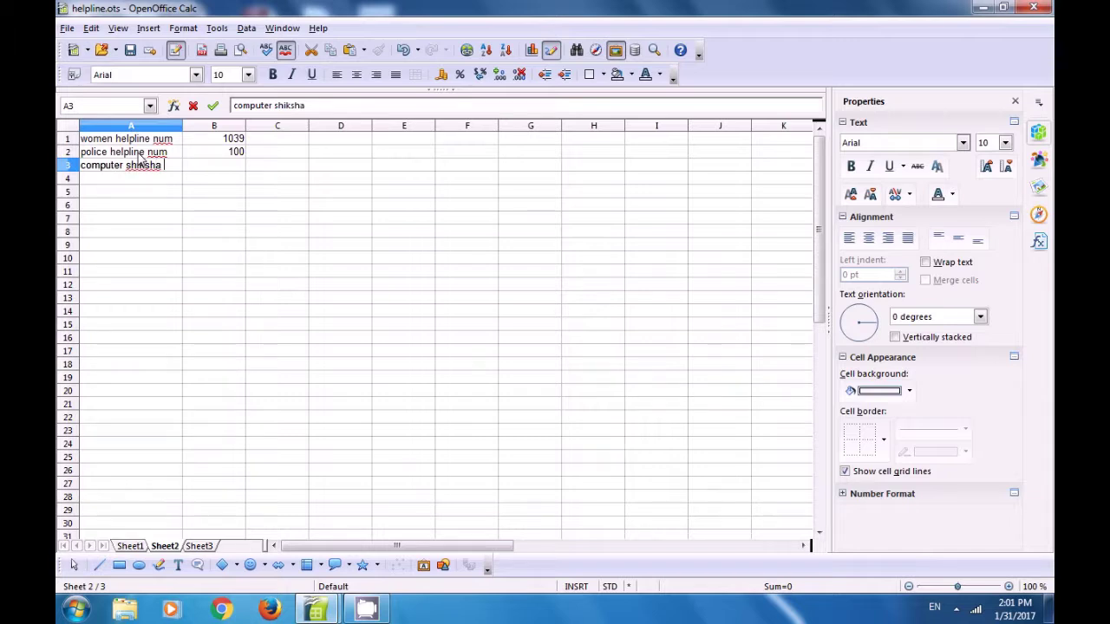
text( helpl)
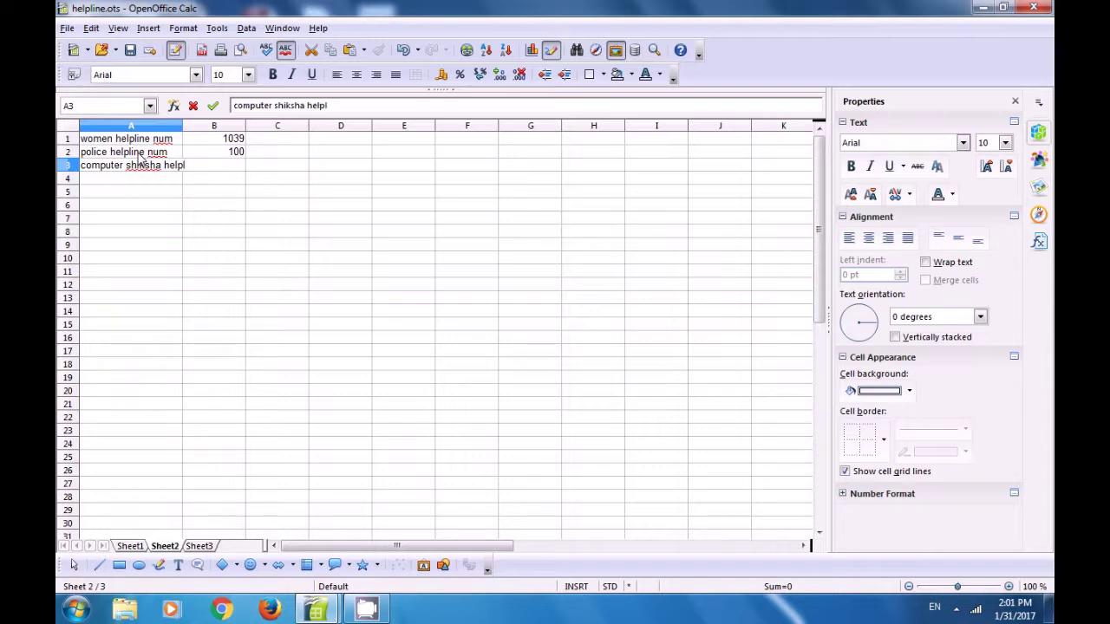
text(ine num)
key(Return)
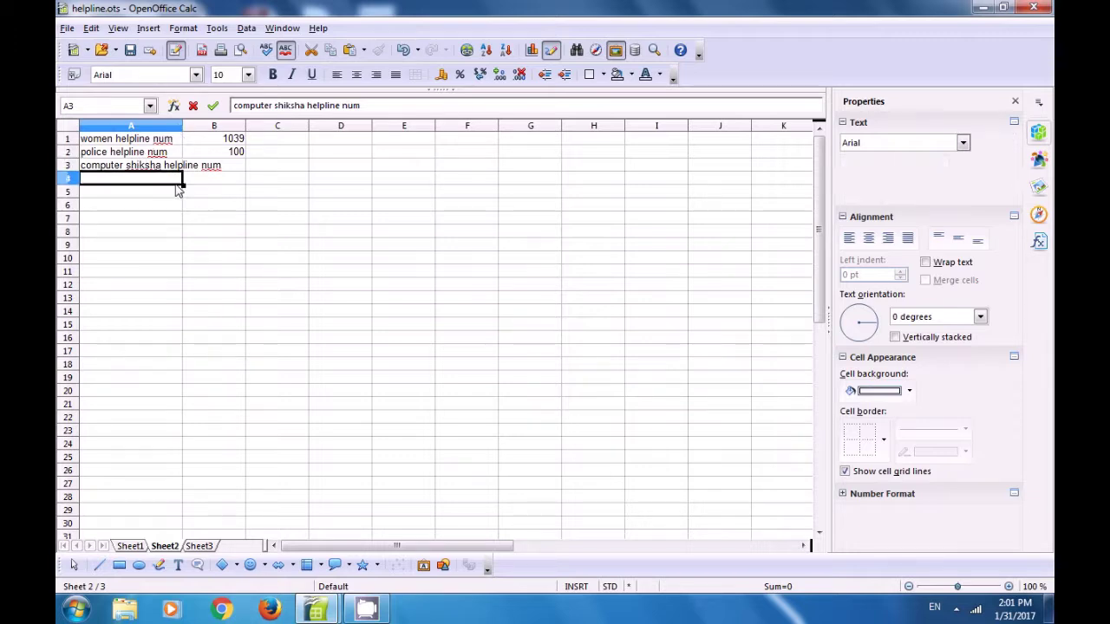
drag(186, 126, 222, 127)
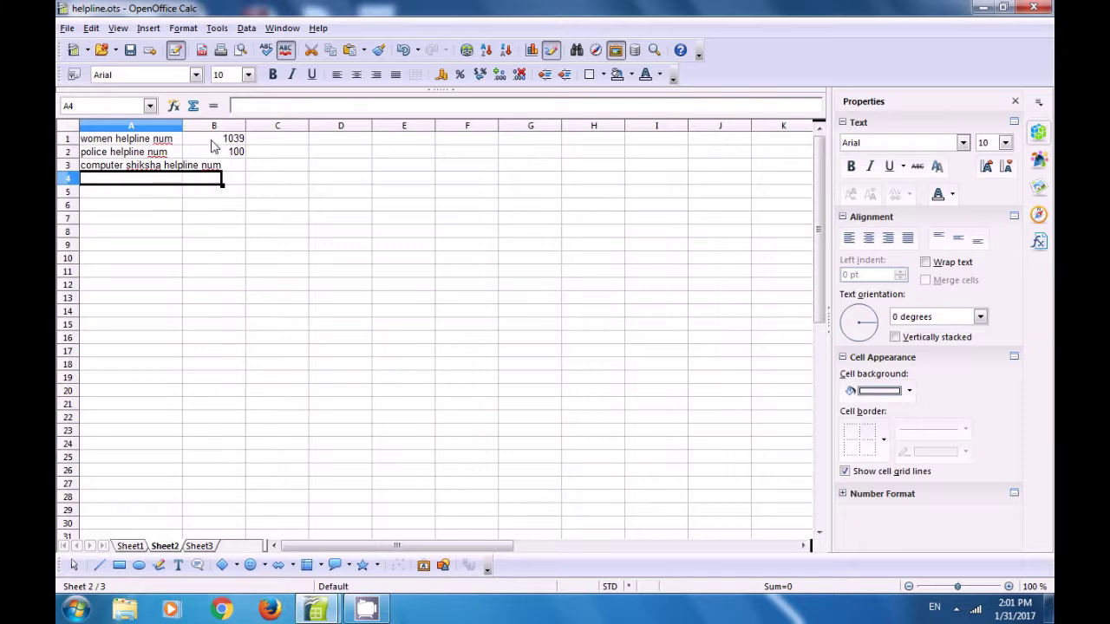
click(247, 166)
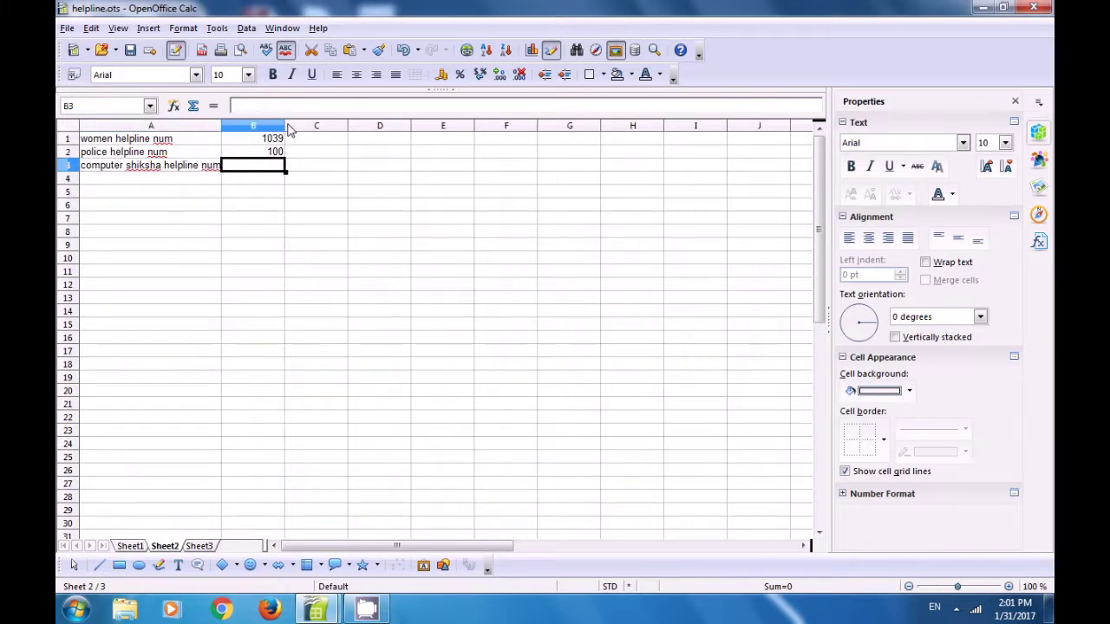
drag(284, 127, 349, 125)
click(290, 168)
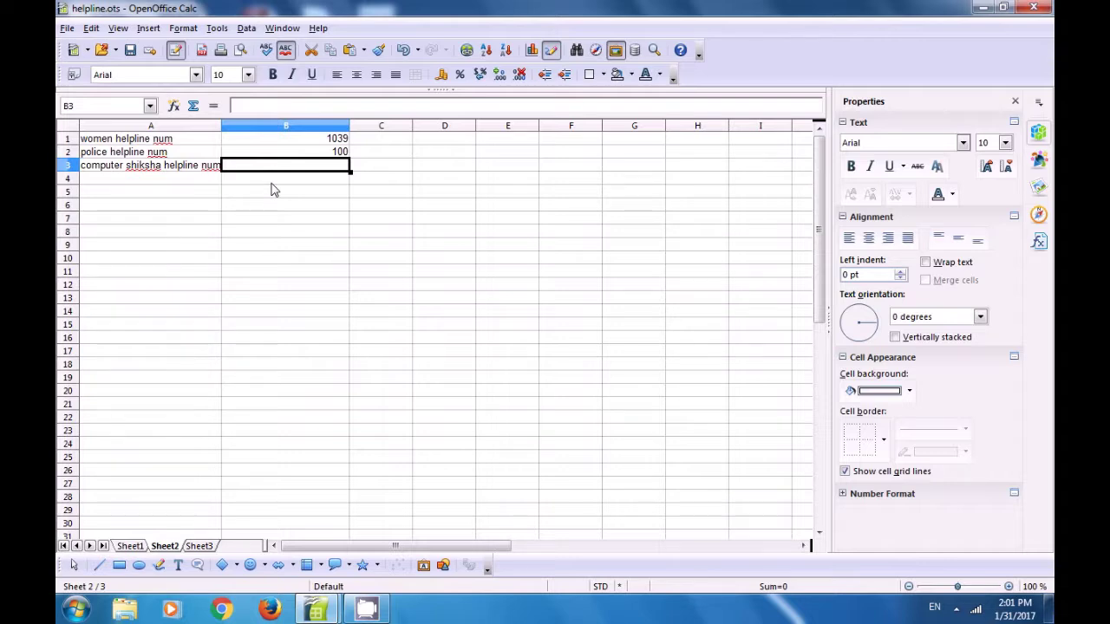
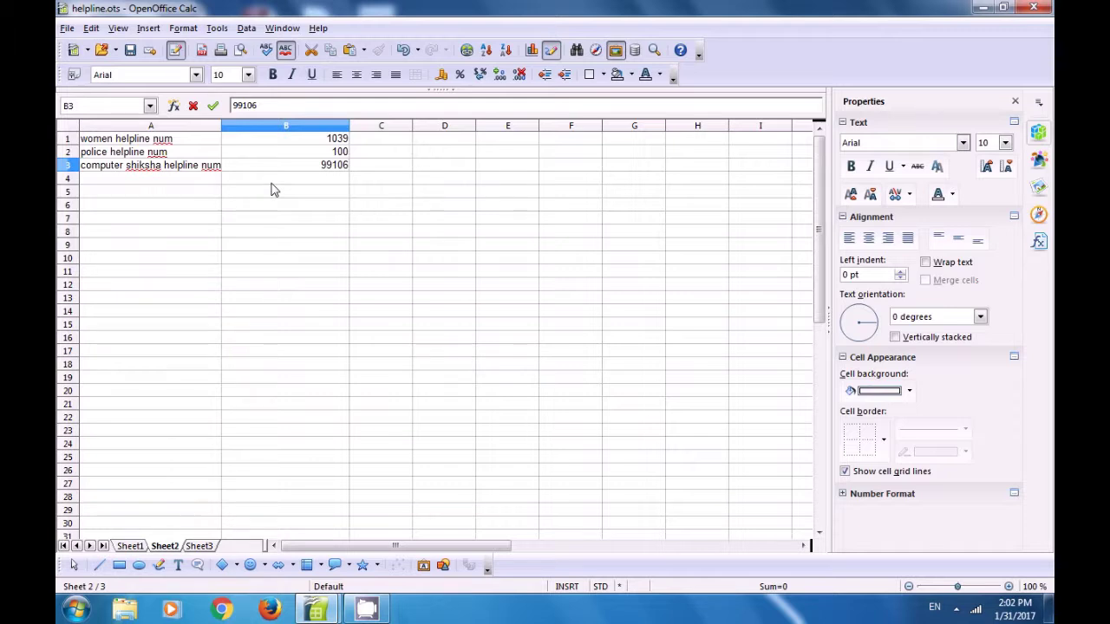
Save the sheet over the existing 'helpline' template, then dismiss the access-denied error.
click(66, 28)
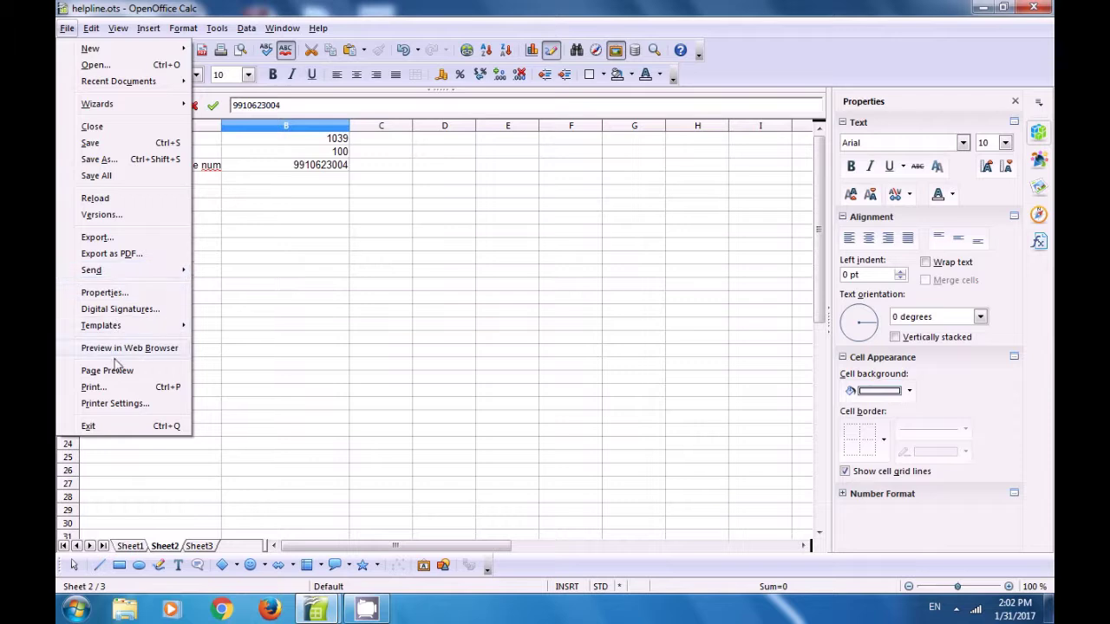
mouse_move(108, 329)
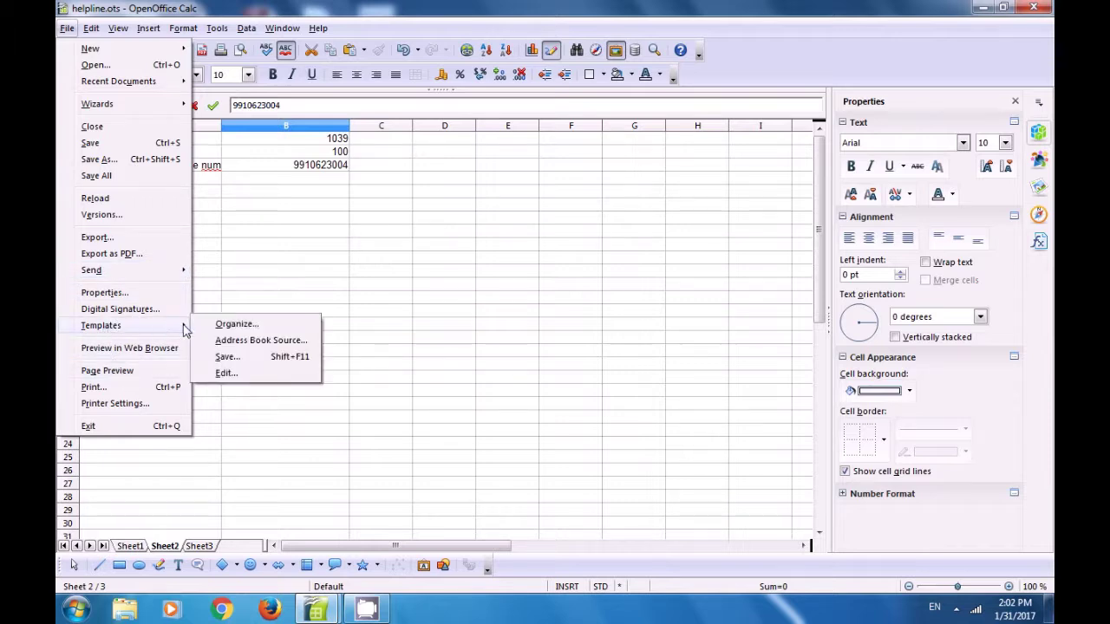
click(230, 358)
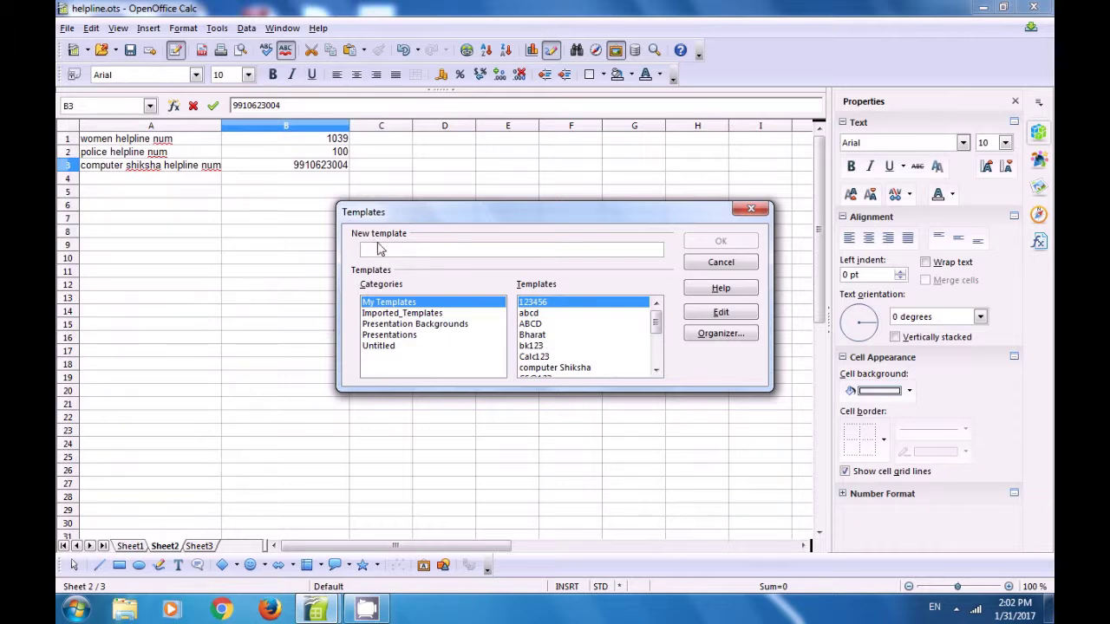
text(help)
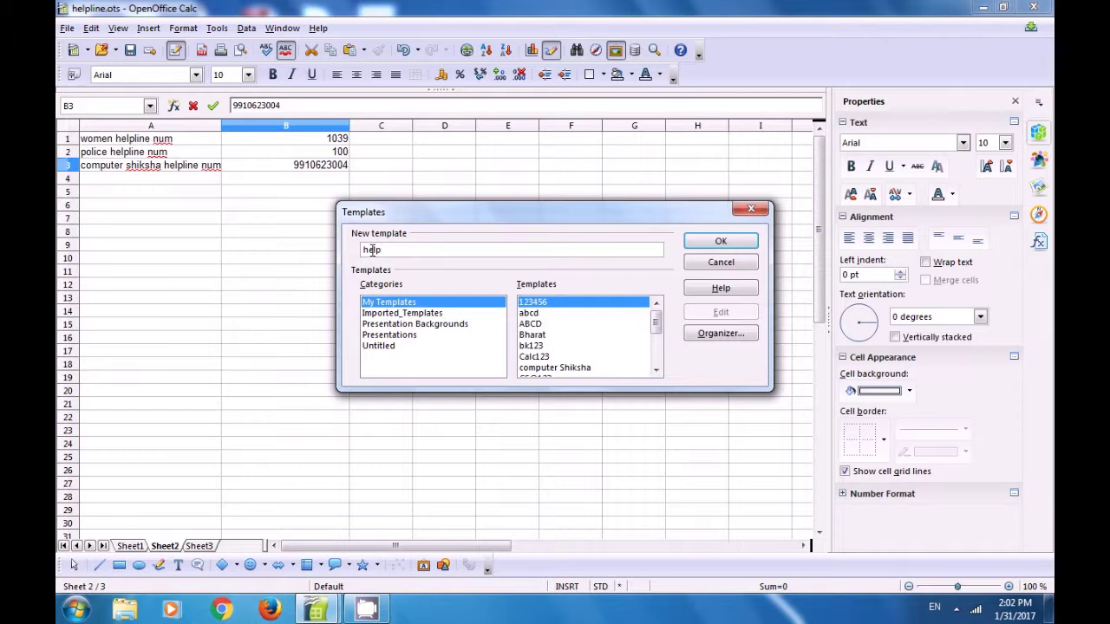
text(line)
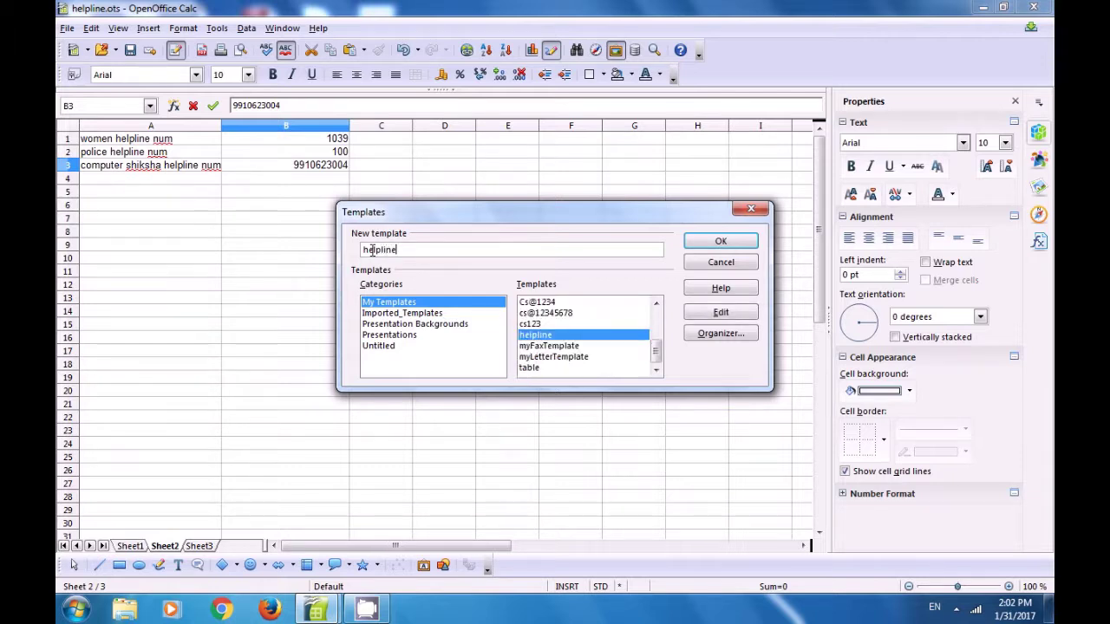
click(723, 242)
click(523, 323)
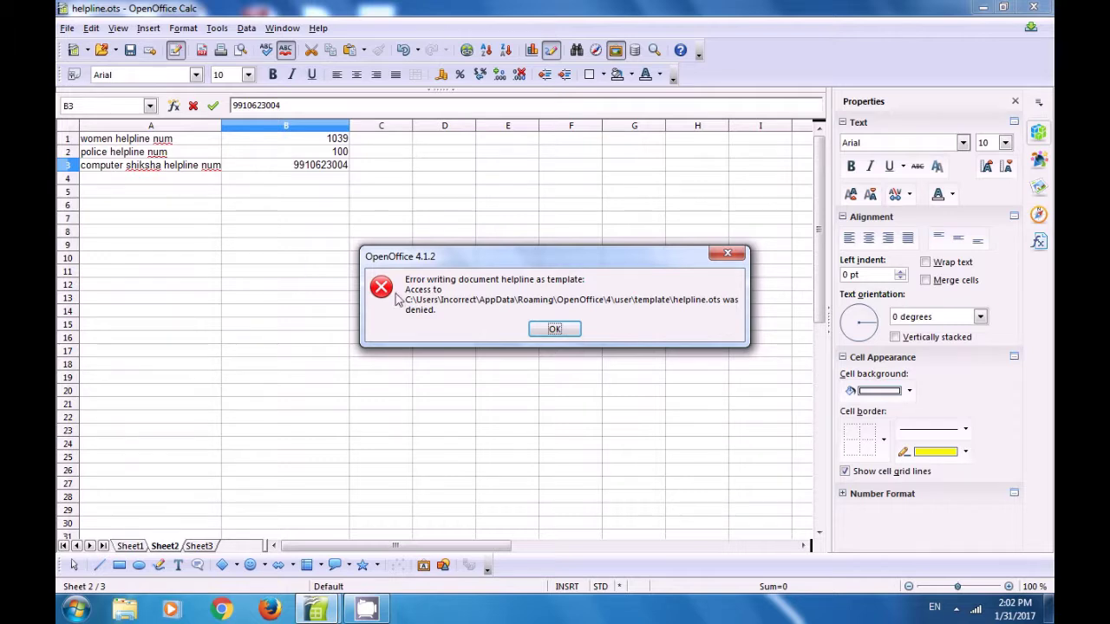
click(553, 331)
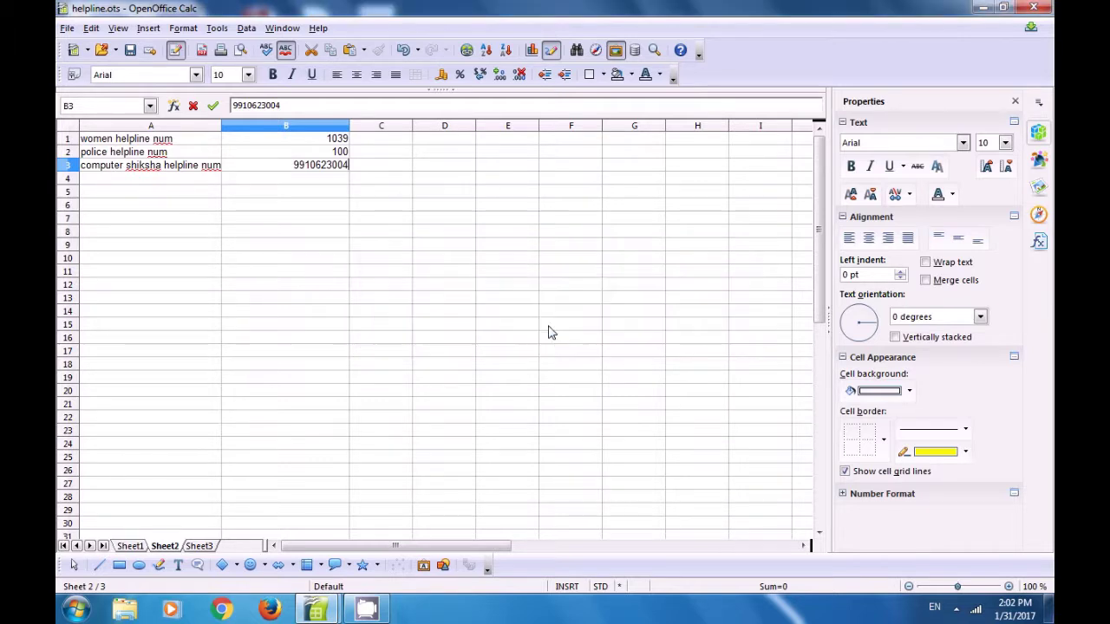
Open the template organizer and select the helpline template under My Templates.
click(66, 28)
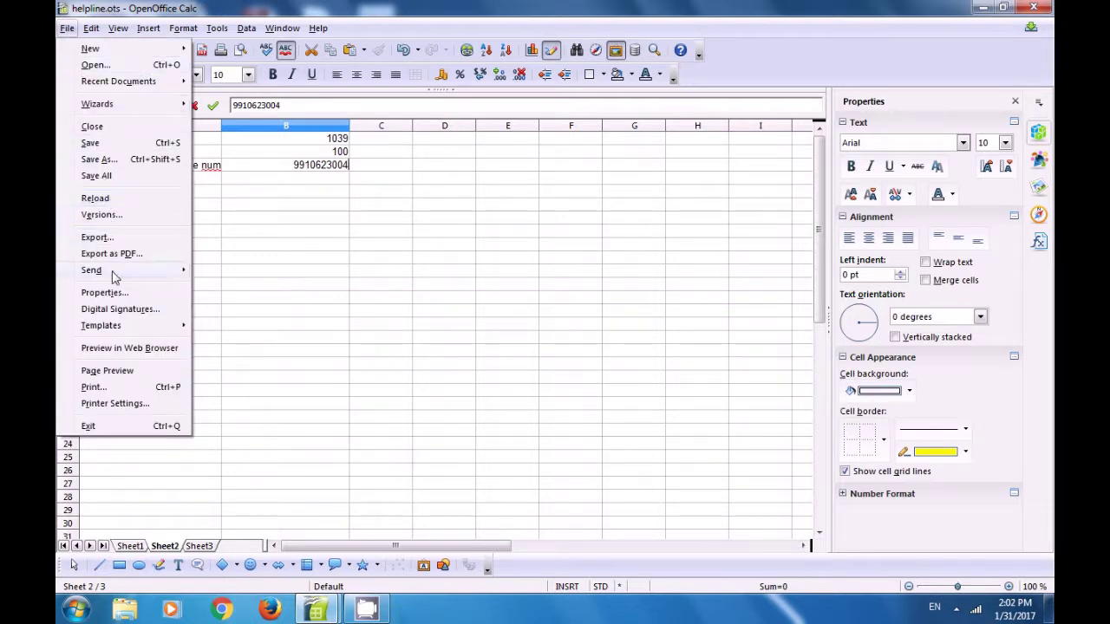
mouse_move(114, 330)
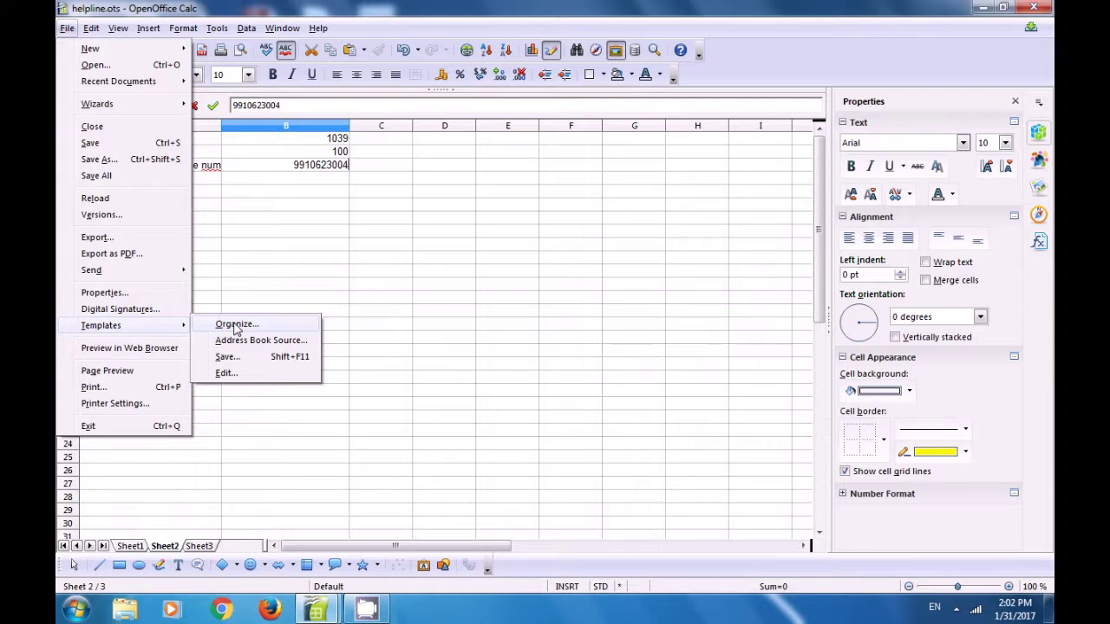
click(236, 325)
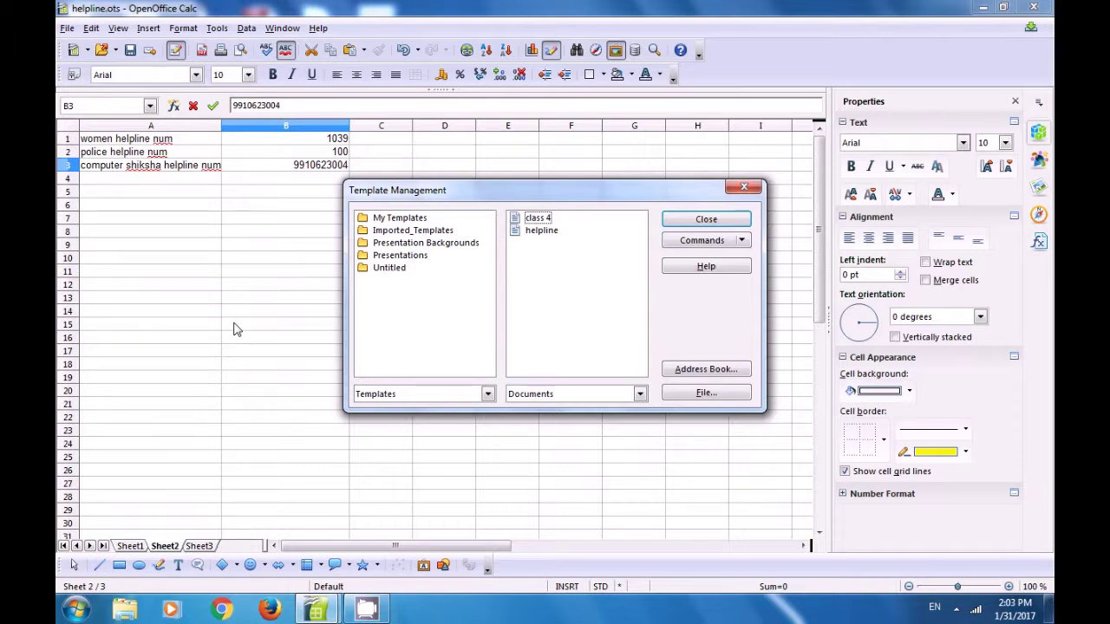
double_click(381, 220)
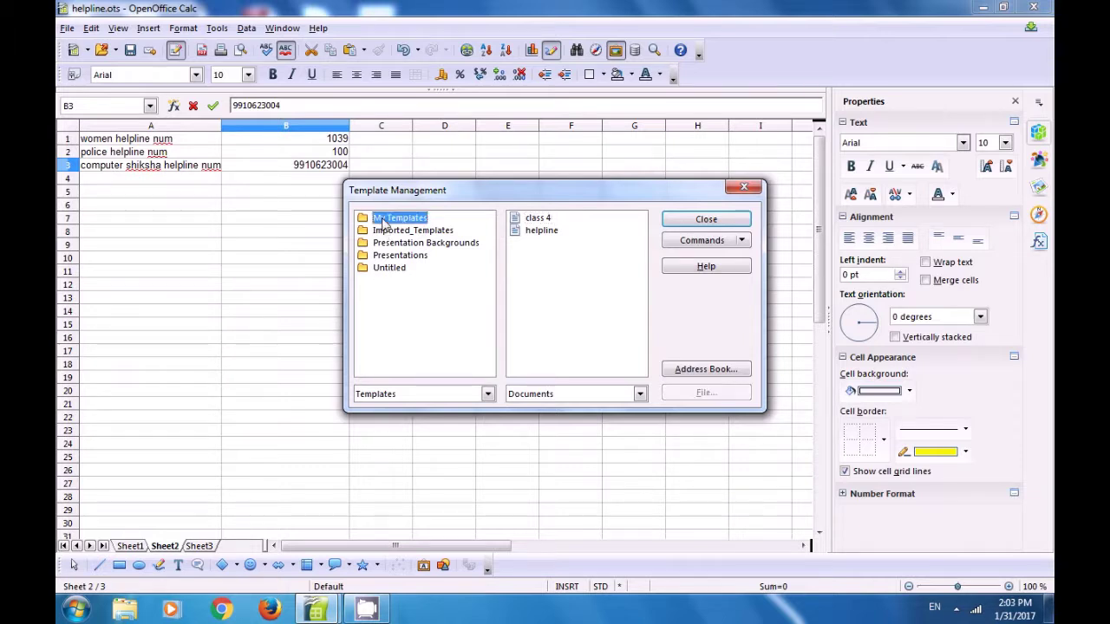
click(404, 369)
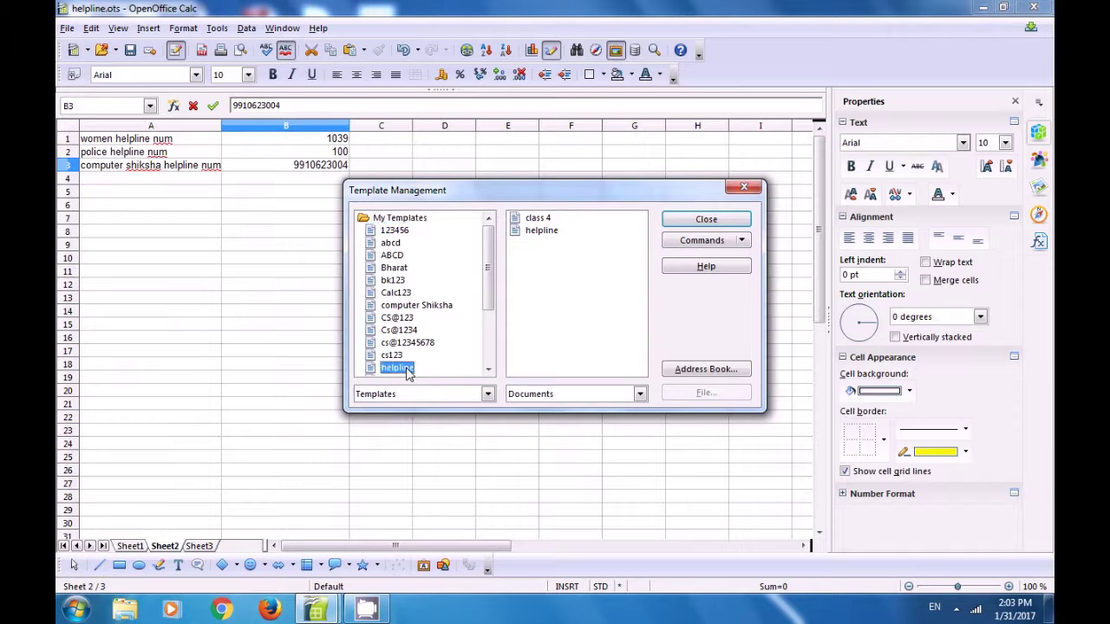
Export the helpline template to the Desktop as helpline1, close the organizer, and minimize Calc.
click(739, 241)
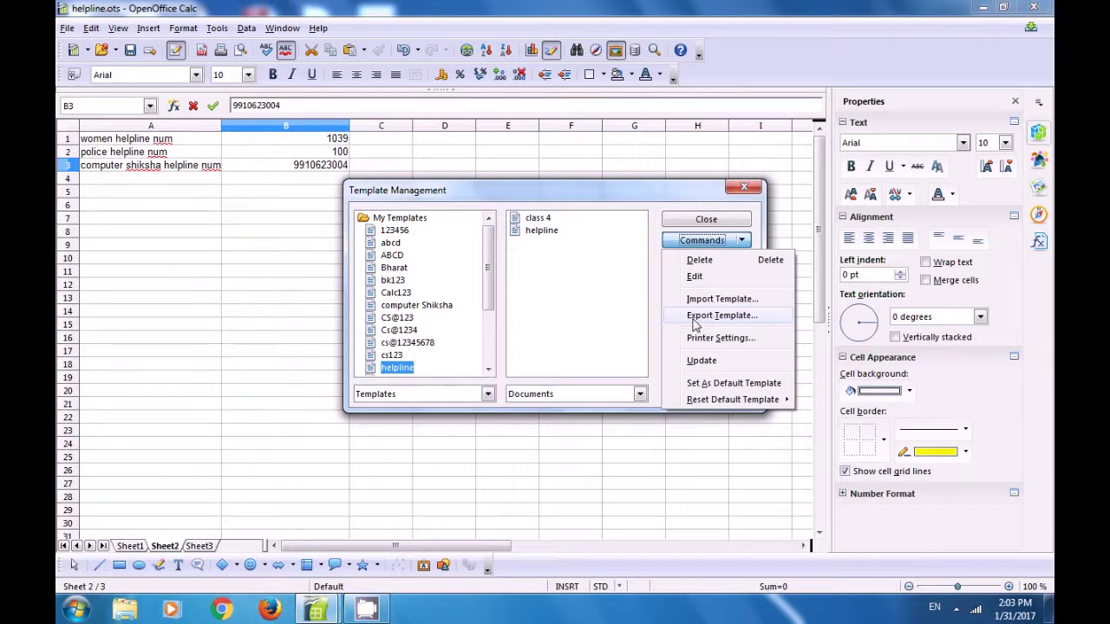
click(721, 317)
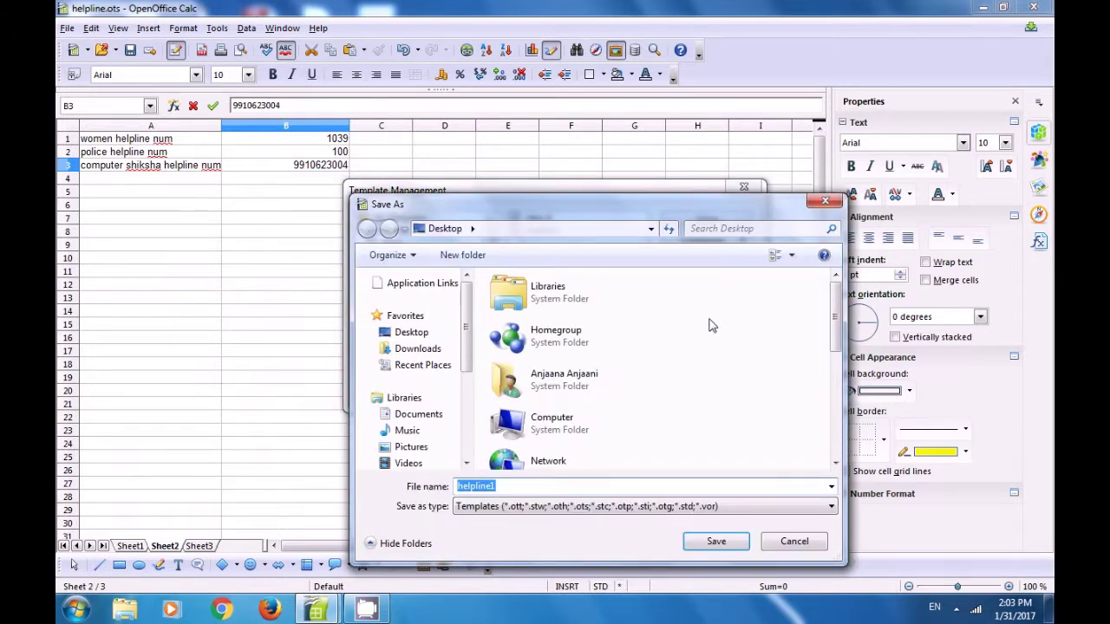
click(528, 489)
click(716, 543)
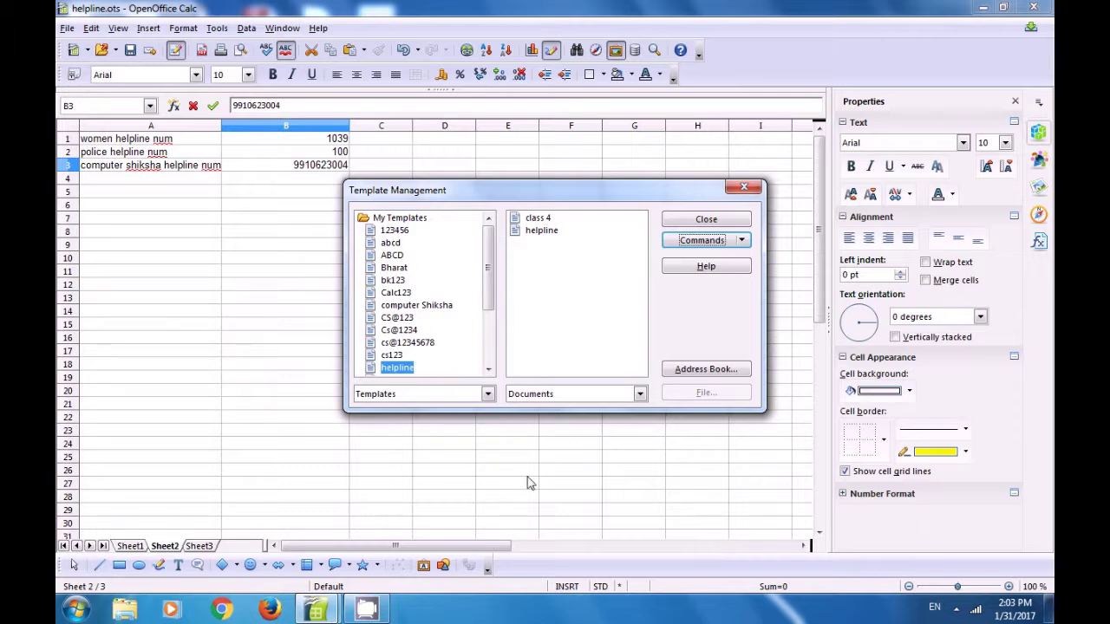
click(742, 187)
click(160, 263)
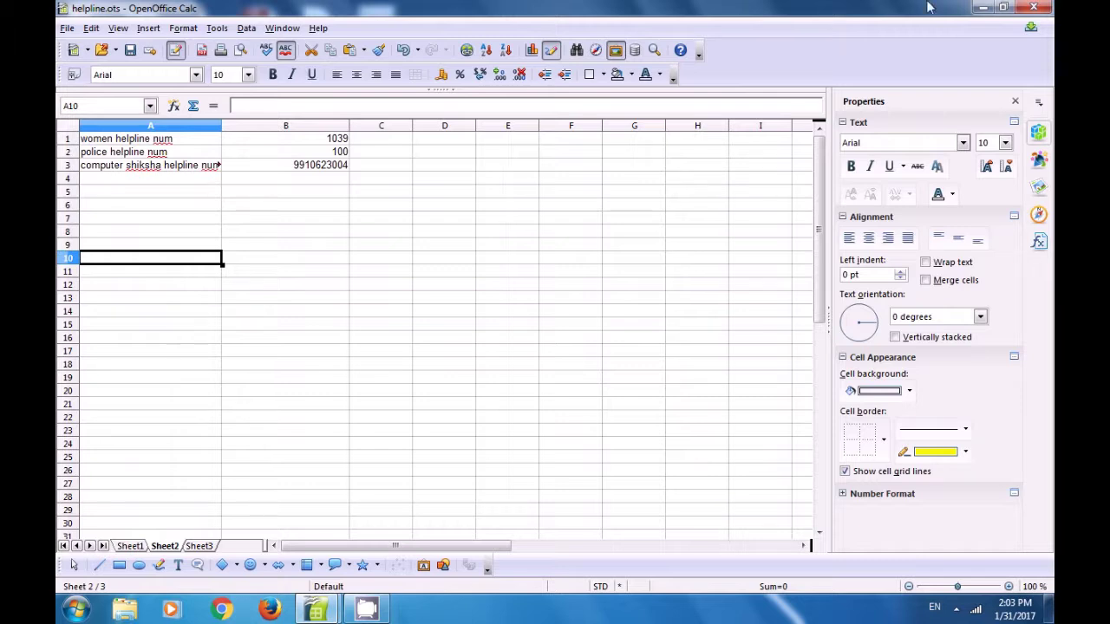
click(981, 7)
Minimize the class 4.ods window and open helpline1 from the desktop as a new spreadsheet.
click(980, 8)
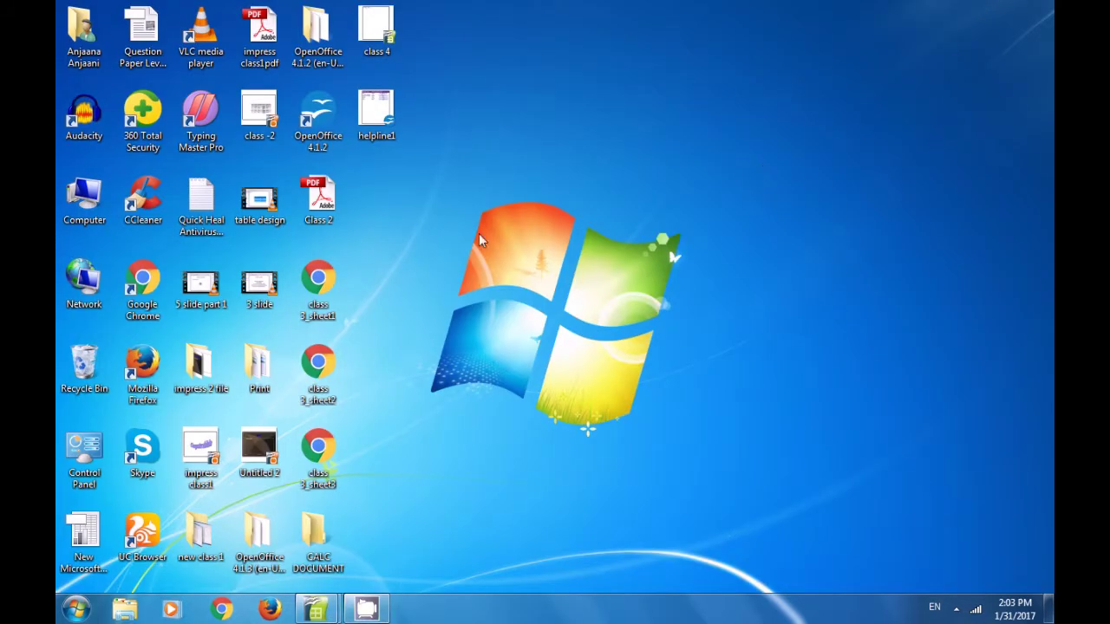
click(380, 119)
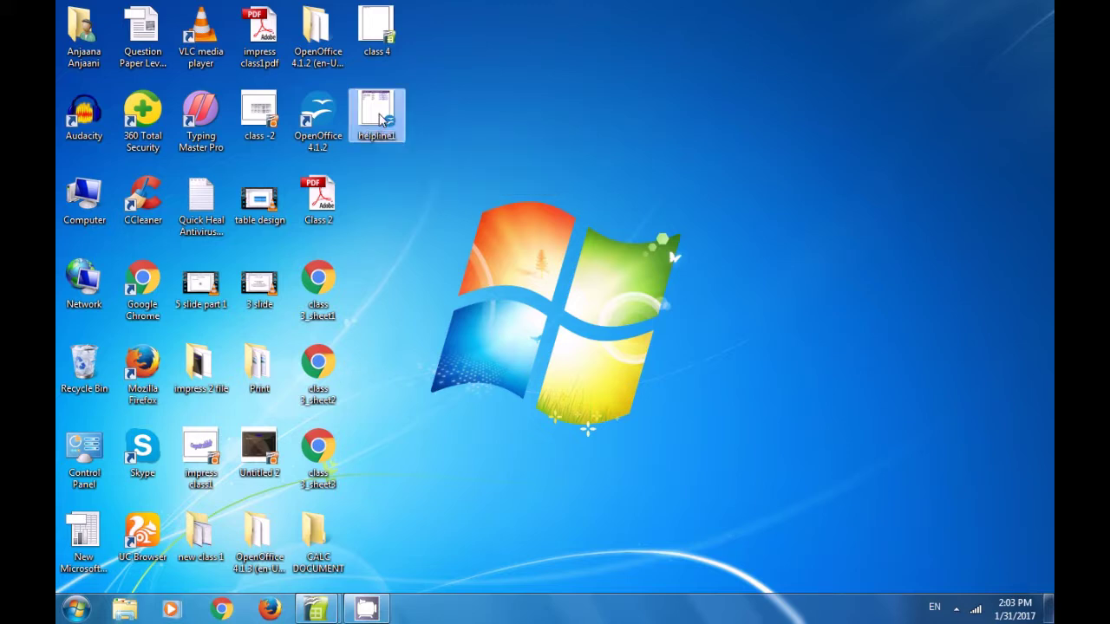
double_click(379, 120)
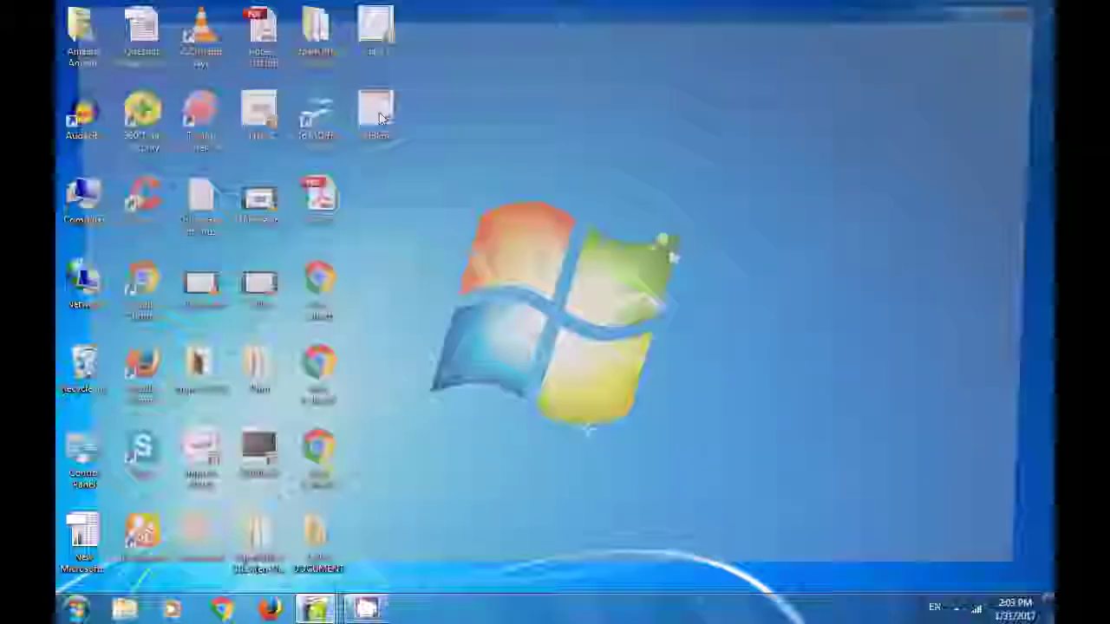
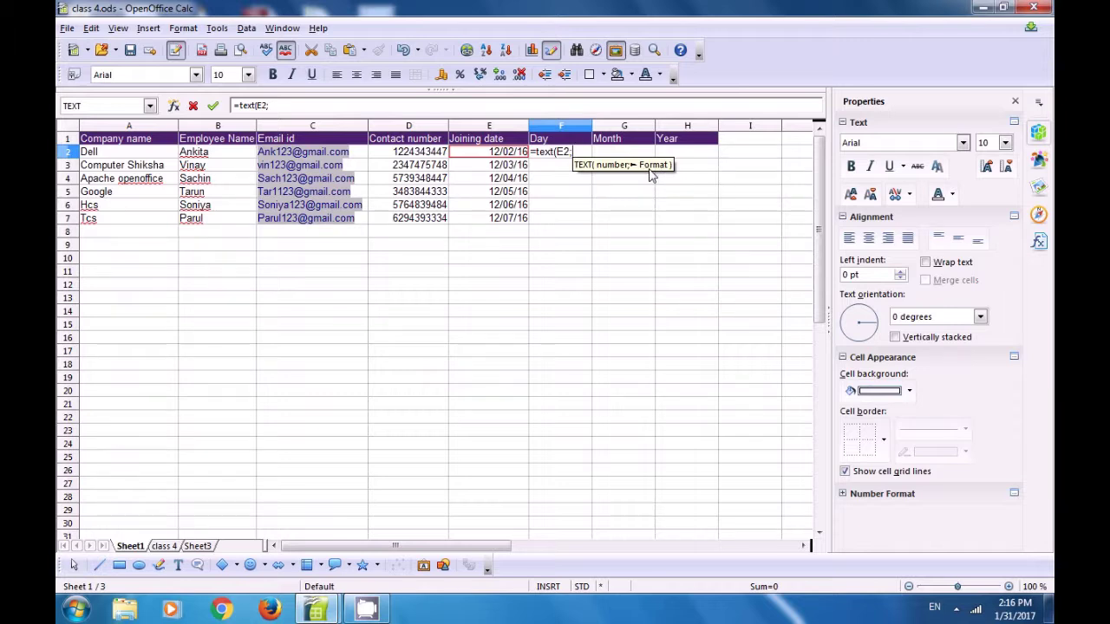
Enter a two-digit day formula in F2, then clear it.
text("dd)
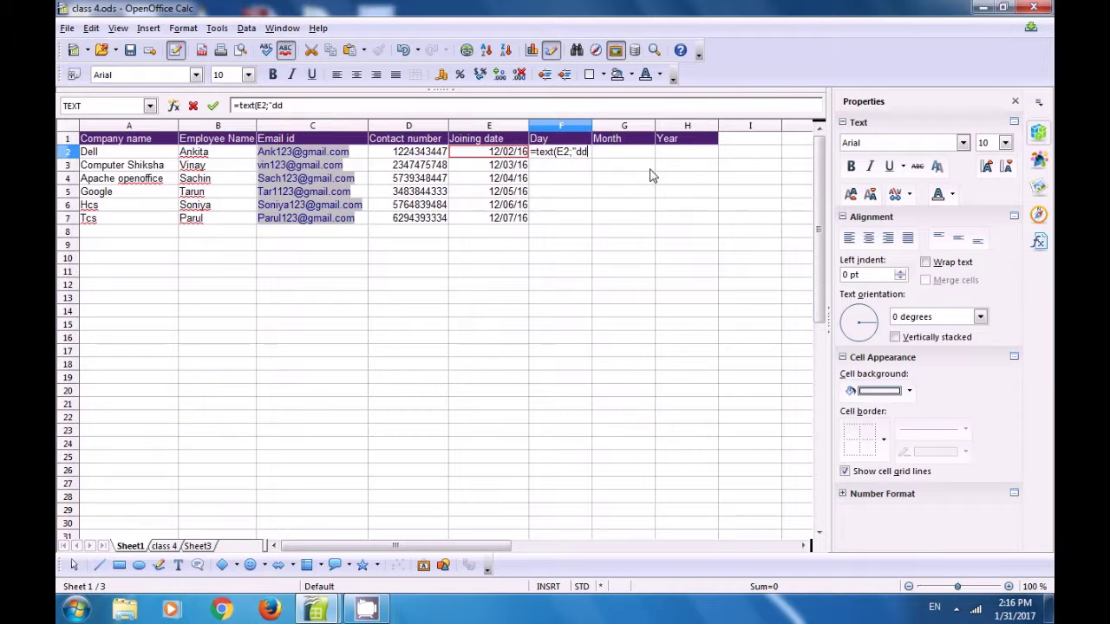
text(")
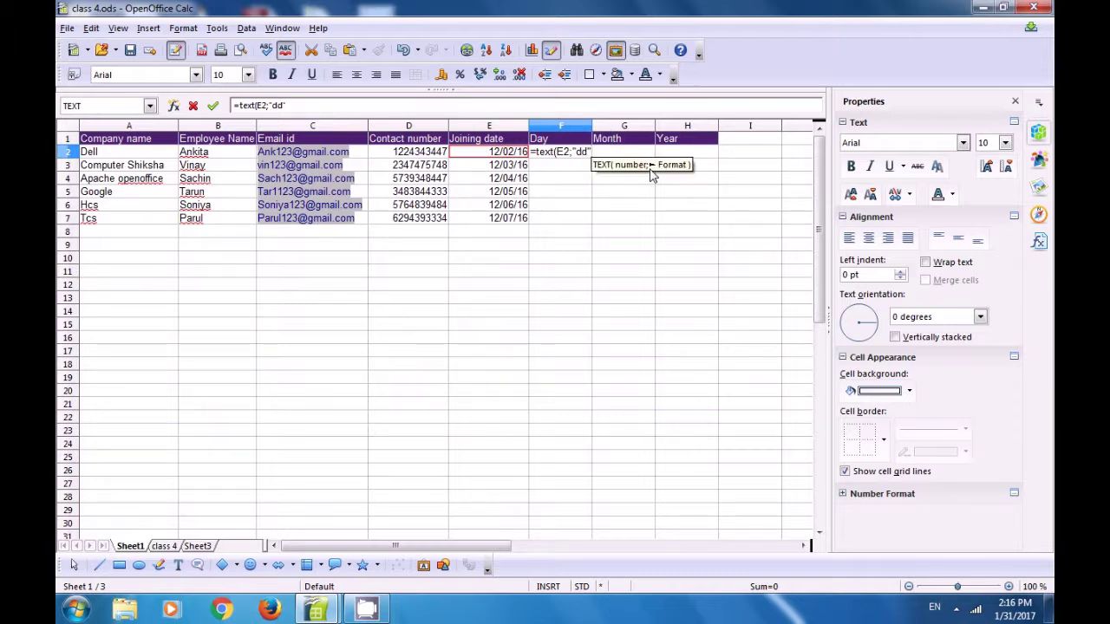
text())
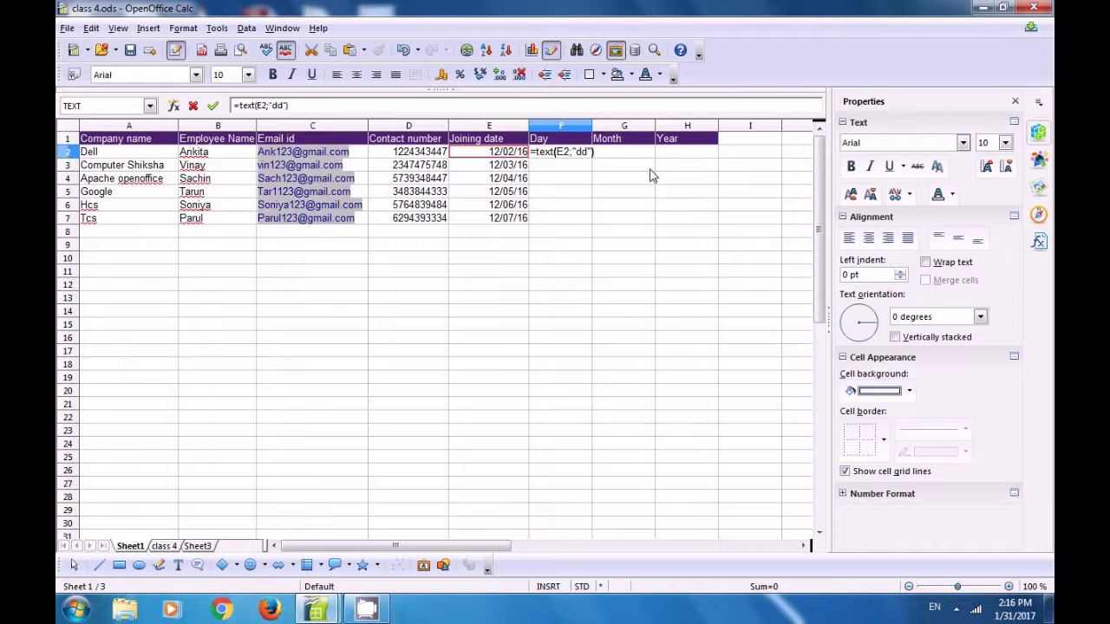
key(Return)
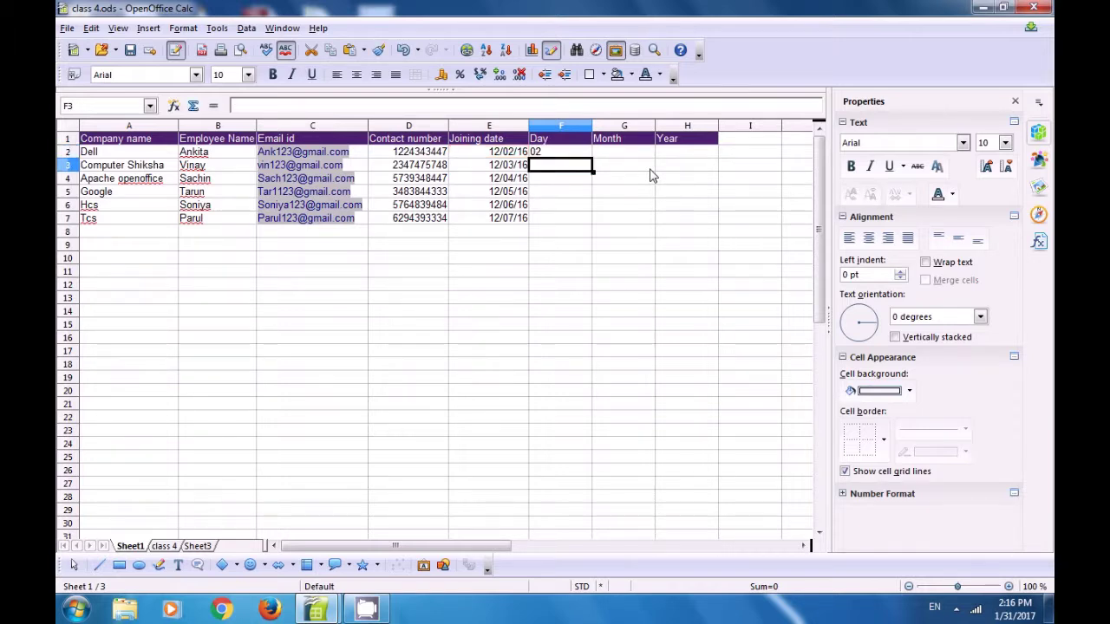
key(Up)
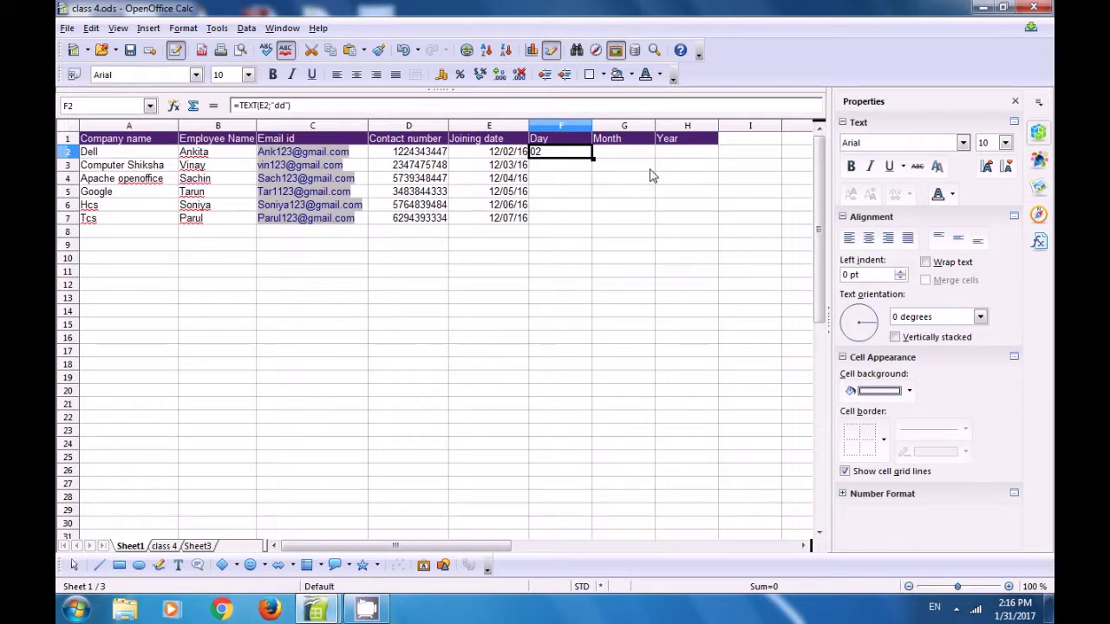
key(BackSpace)
Enter =TEXT(E2;"dddd") in F2 to show the full weekday name.
text(=)
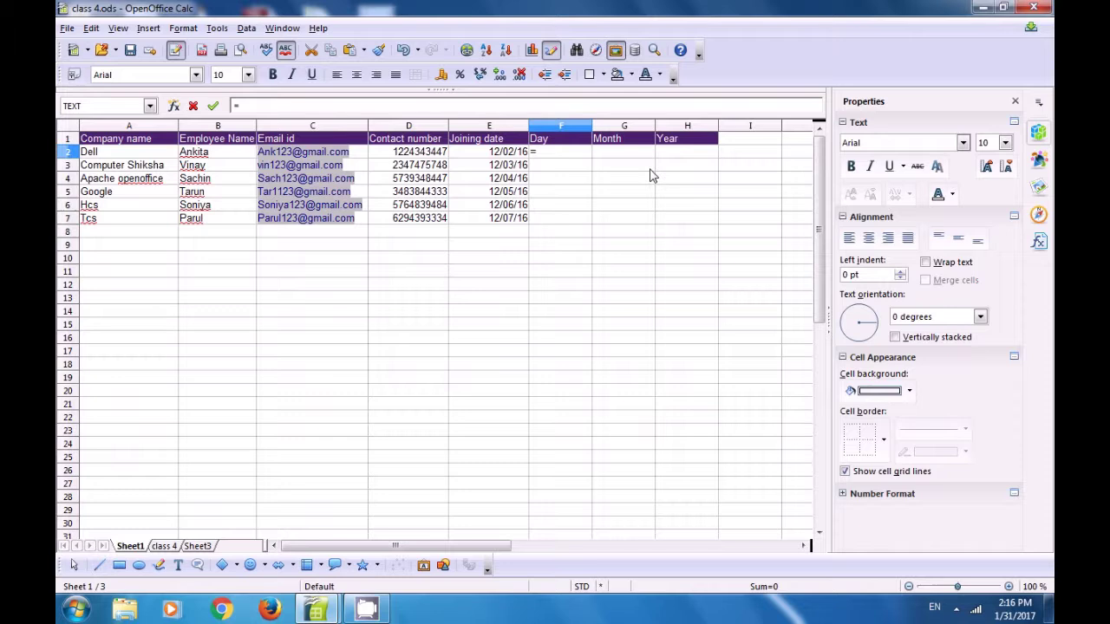
text(tex)
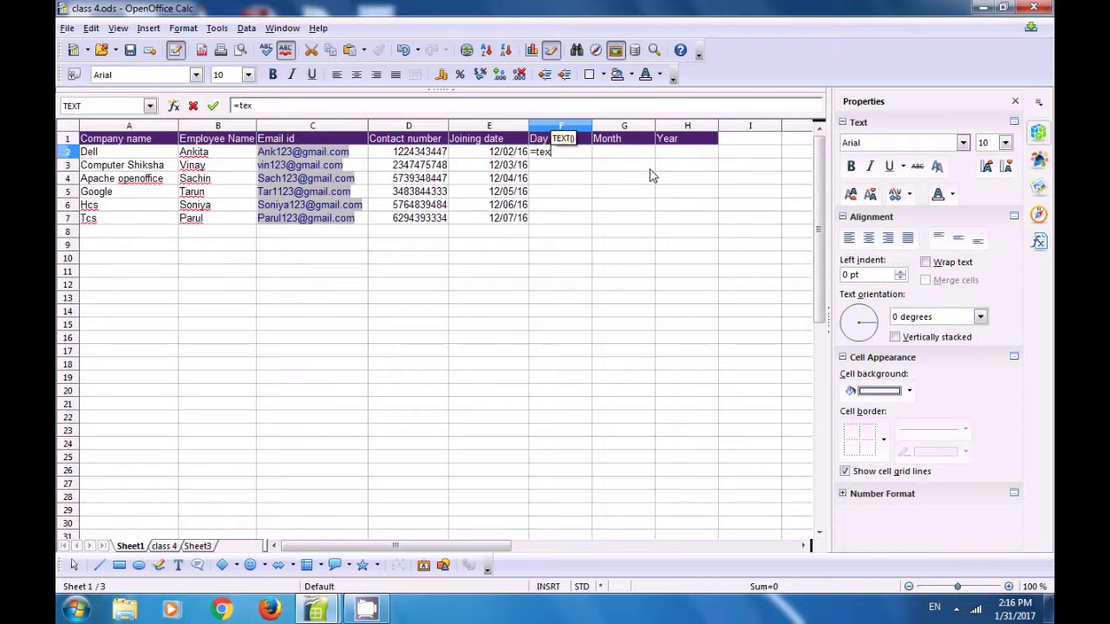
text(()
key(BackSpace)
key(BackSpace)
text(xt()
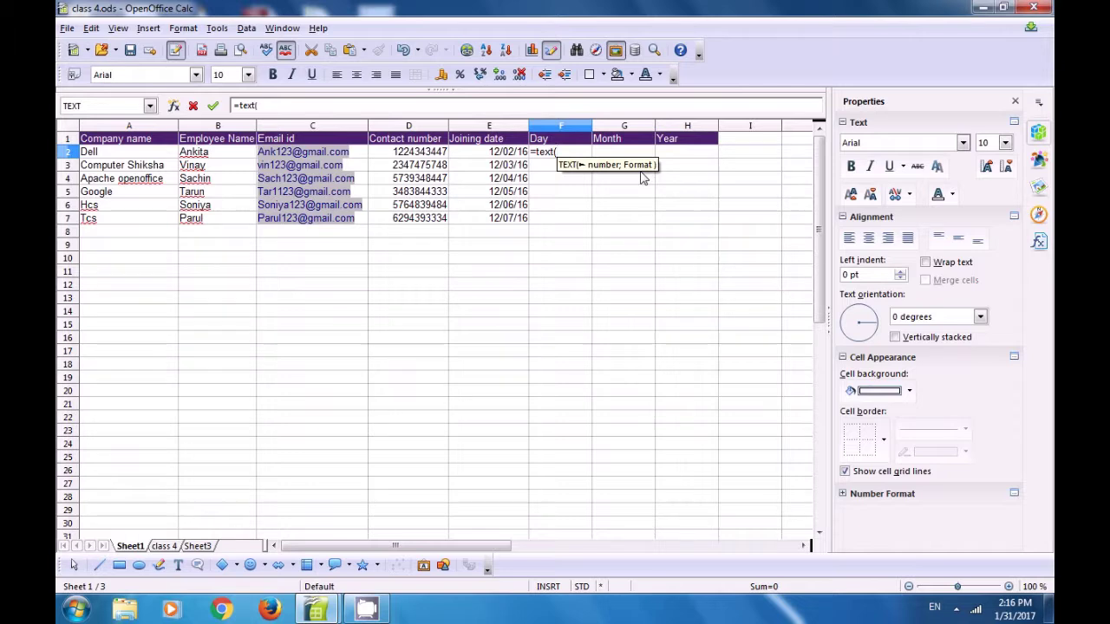
click(498, 156)
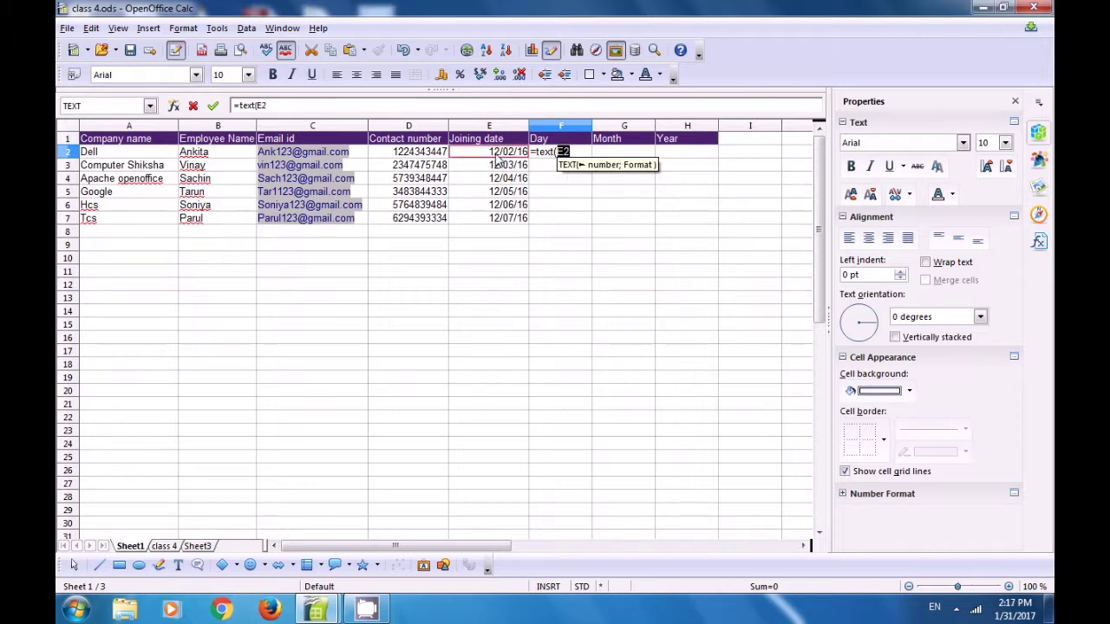
text(;")
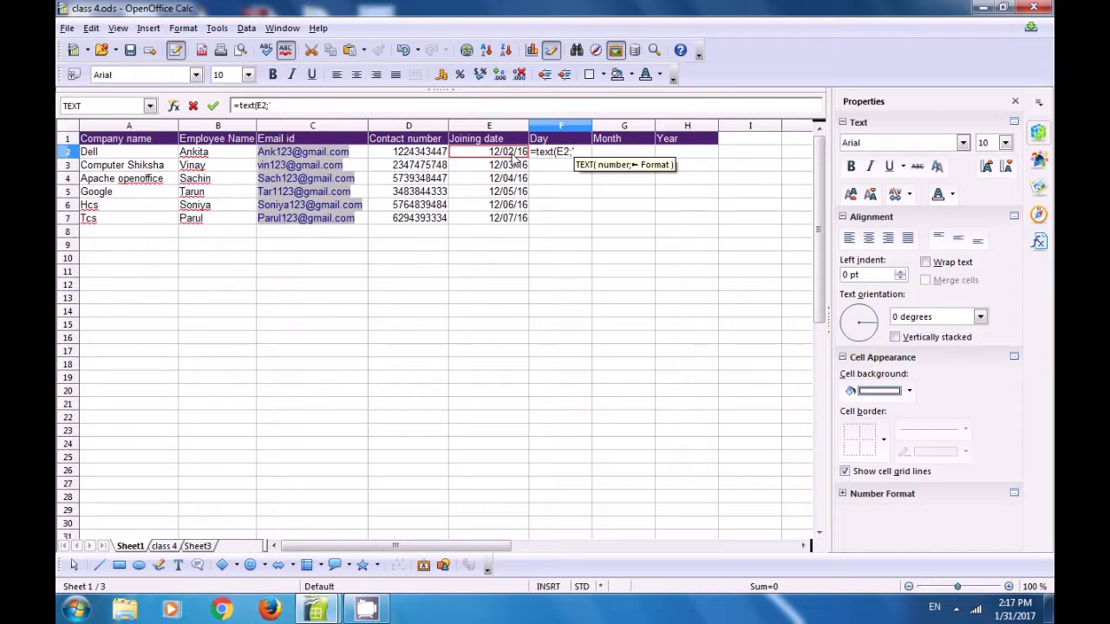
text(')
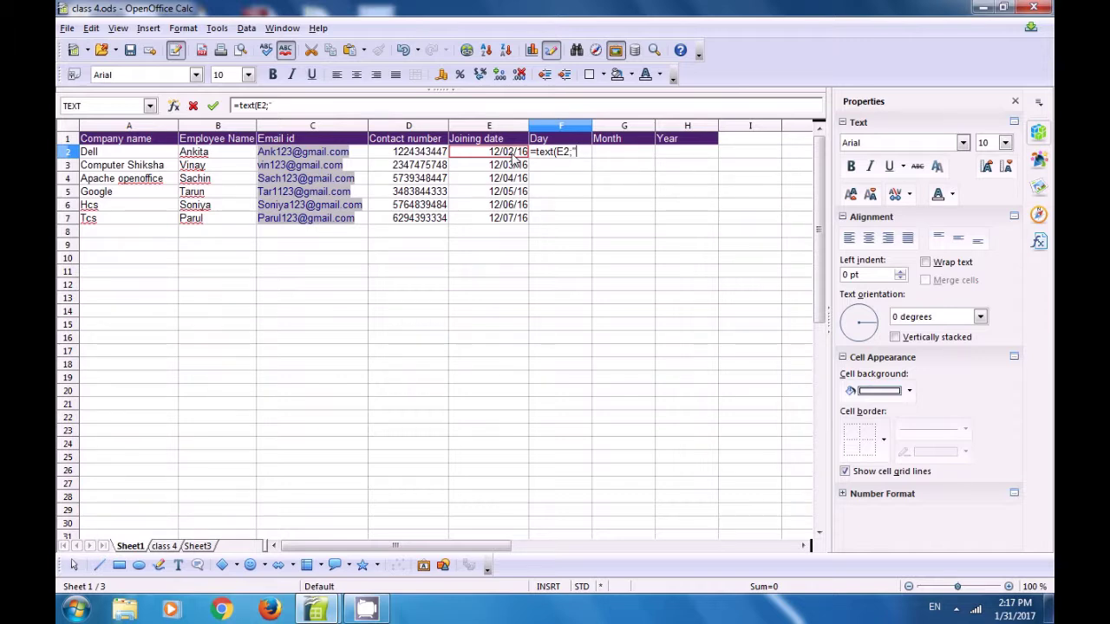
text(dddd")
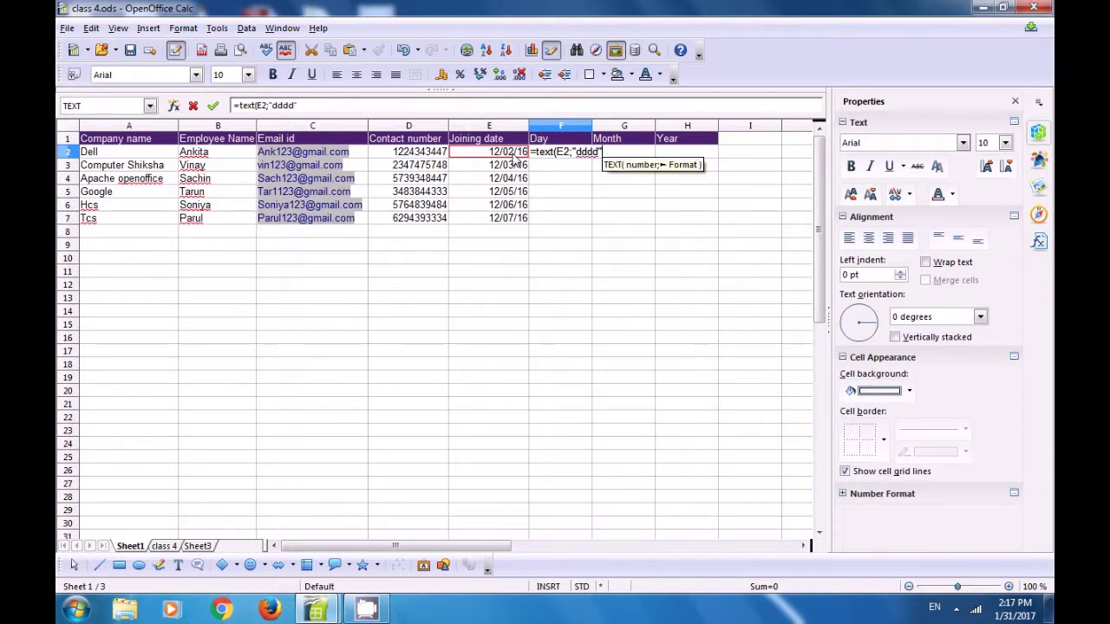
text())
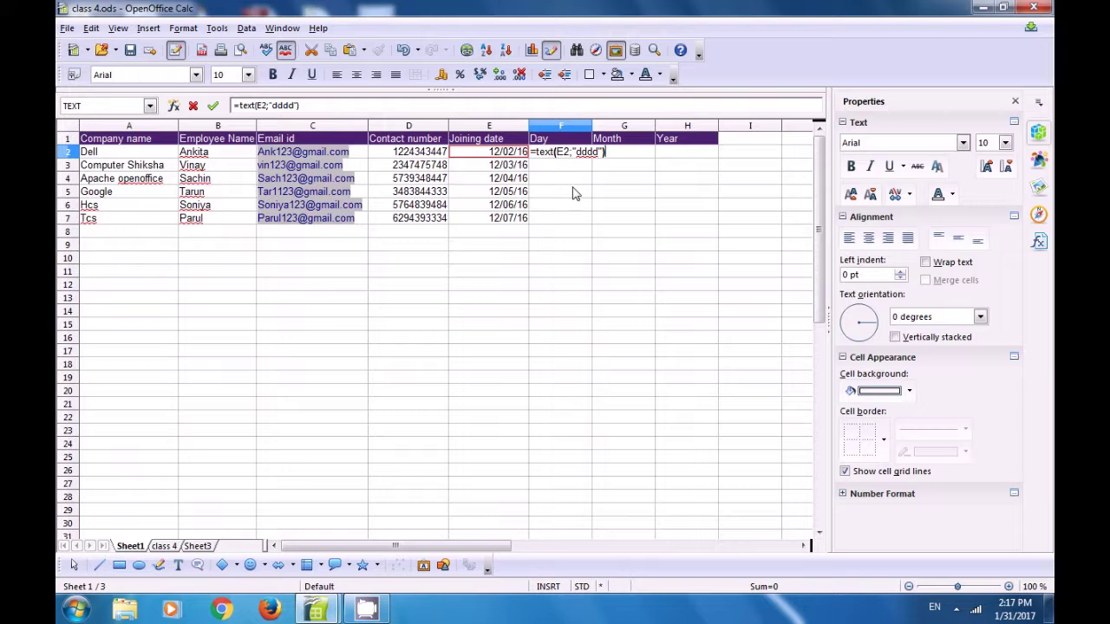
key(Return)
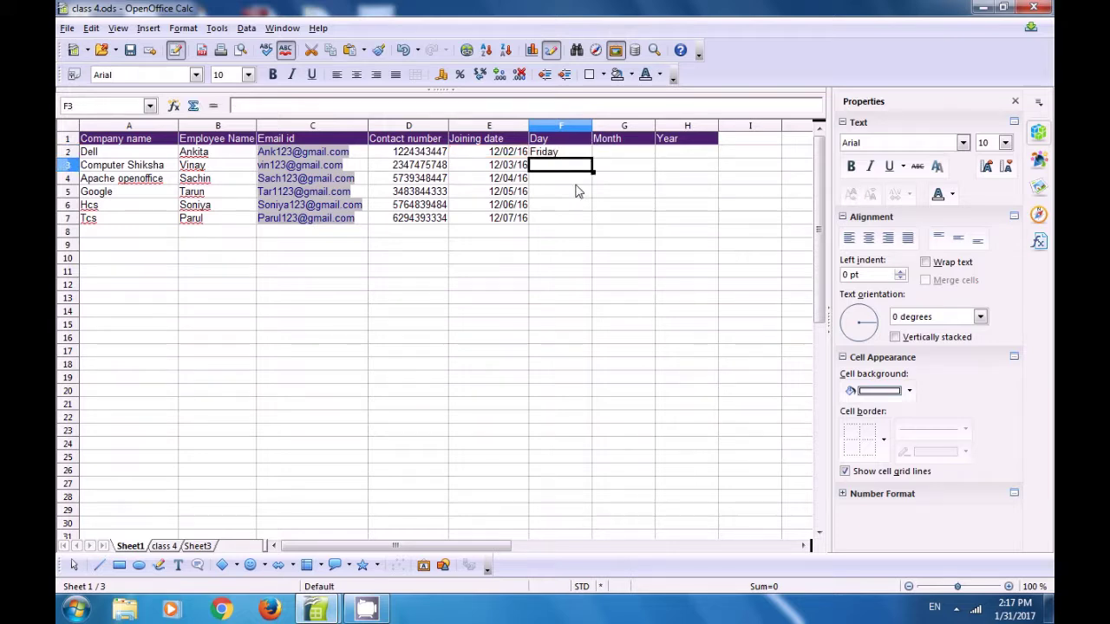
Fill the weekday formula down to F7 and check each row's formula.
click(548, 157)
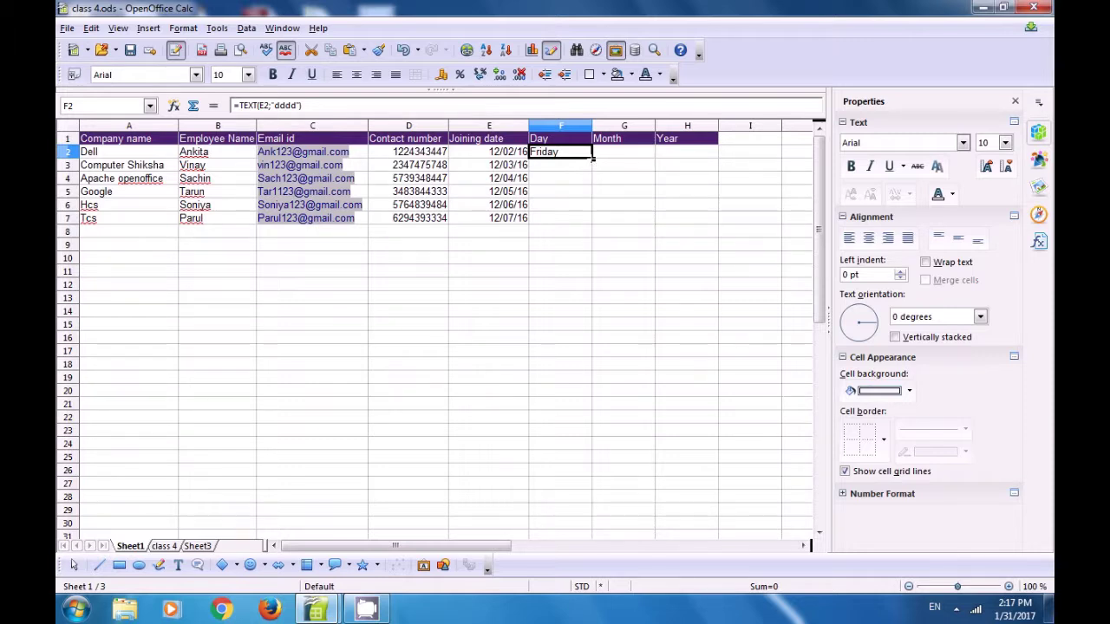
drag(593, 159, 593, 224)
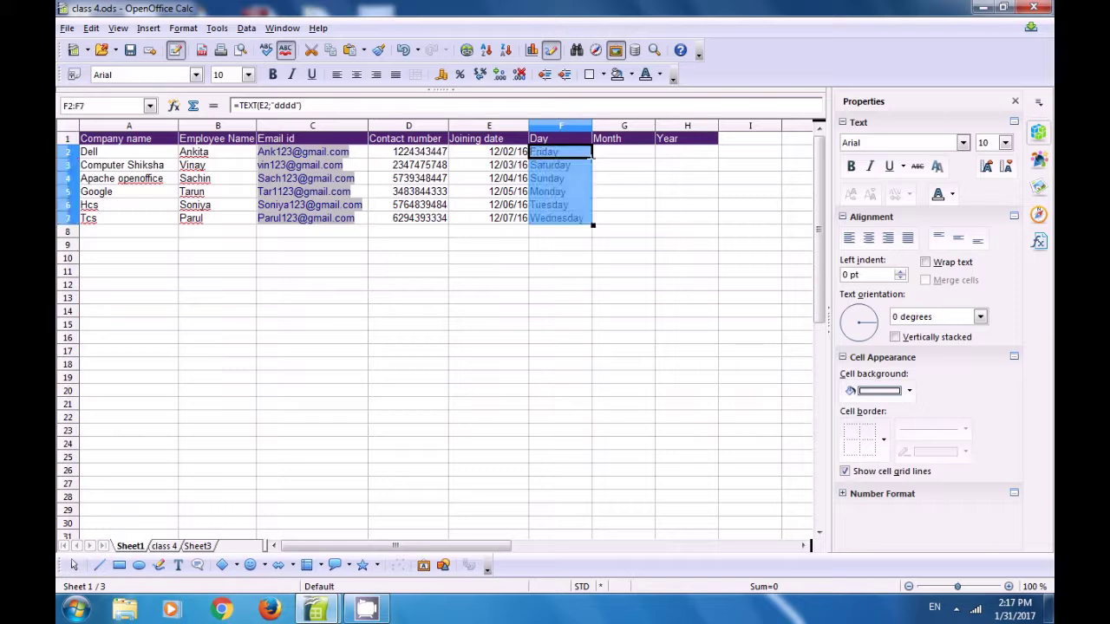
click(570, 250)
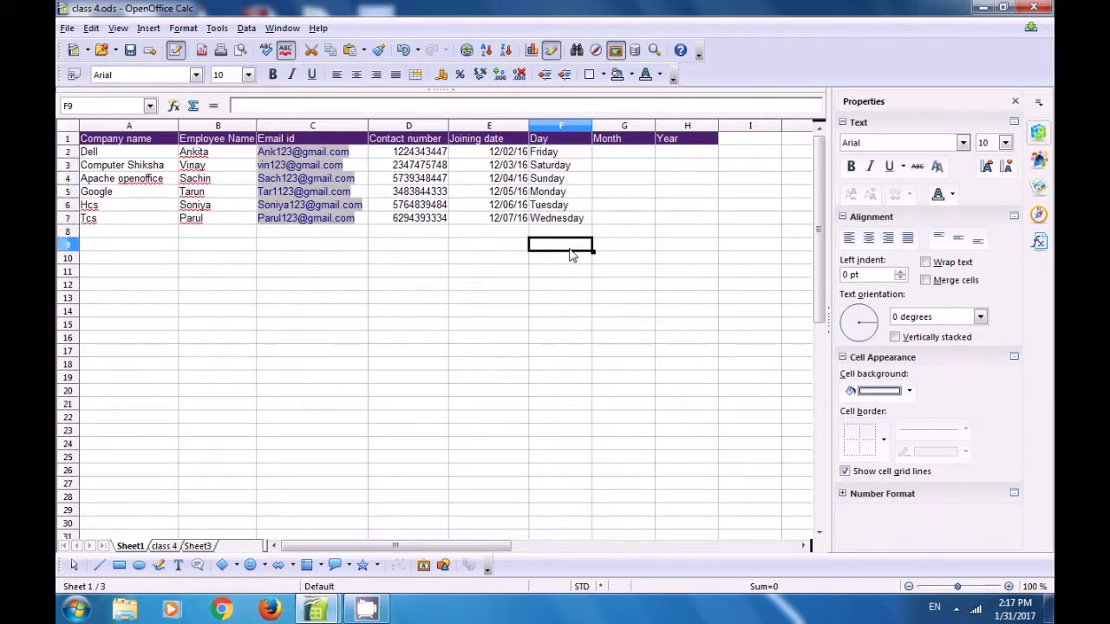
click(560, 170)
click(559, 179)
click(561, 193)
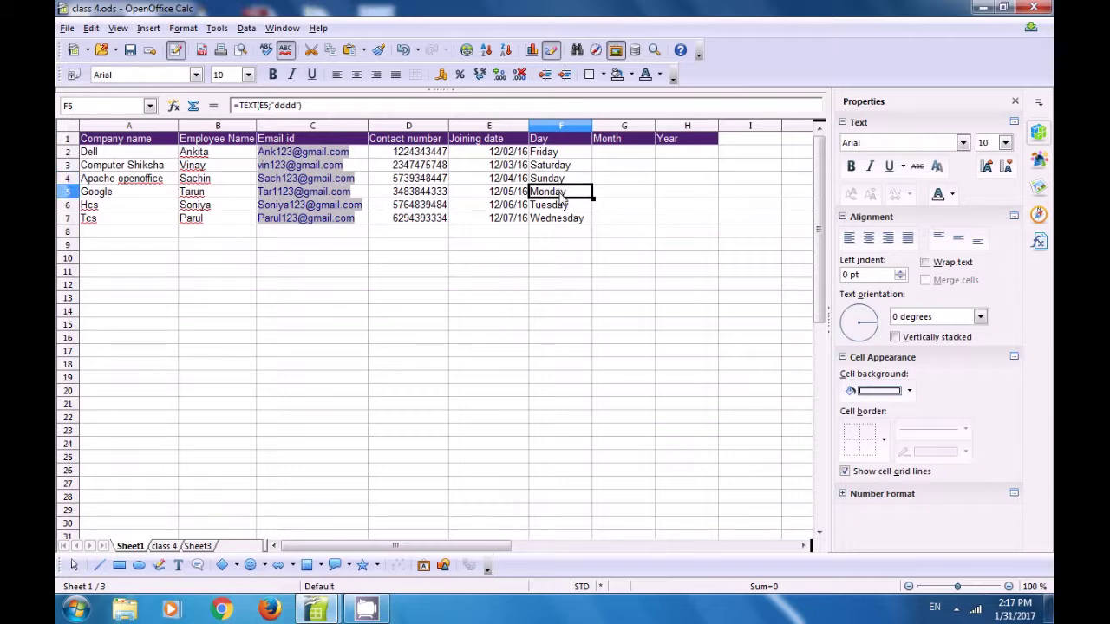
click(561, 206)
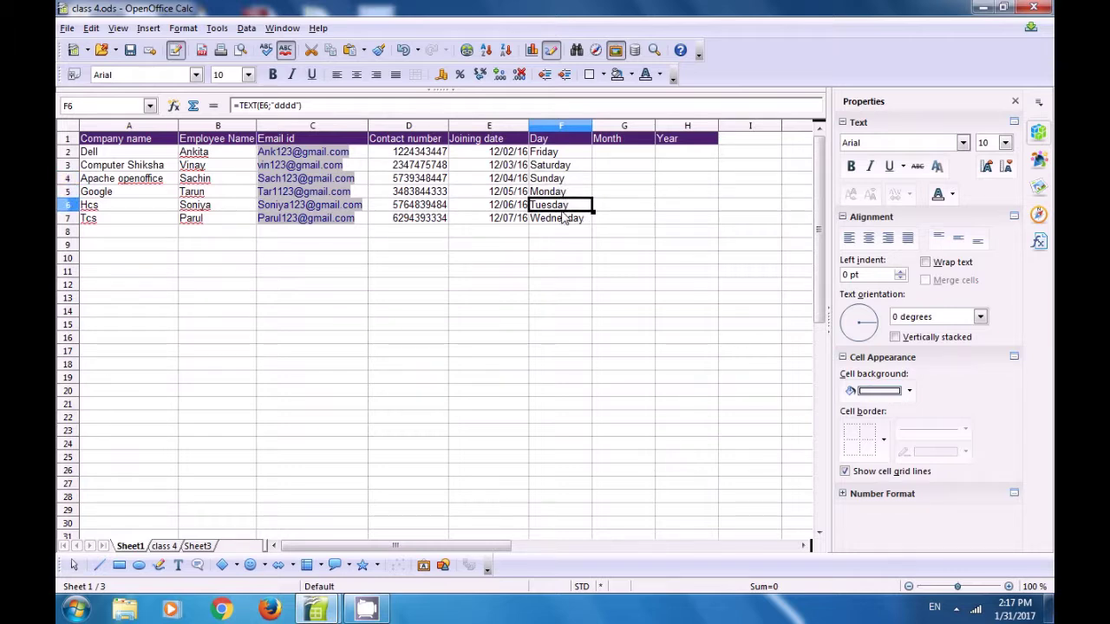
click(565, 219)
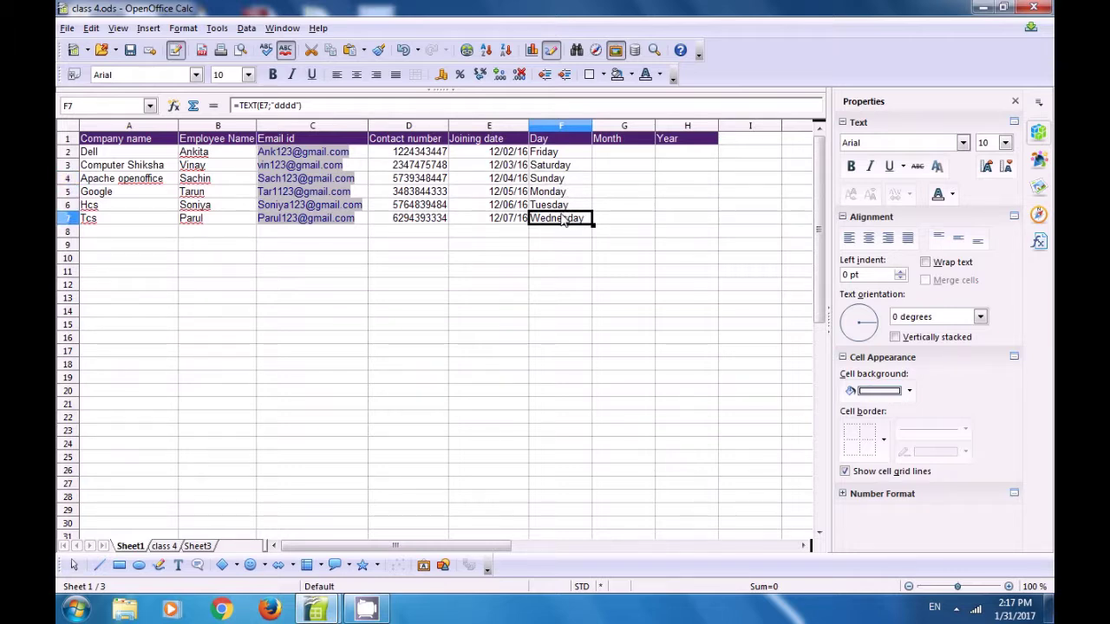
Enter =TEXT(E2;"mmmm") in G2 and copy it down to G7, showing December.
click(624, 153)
text(=text)
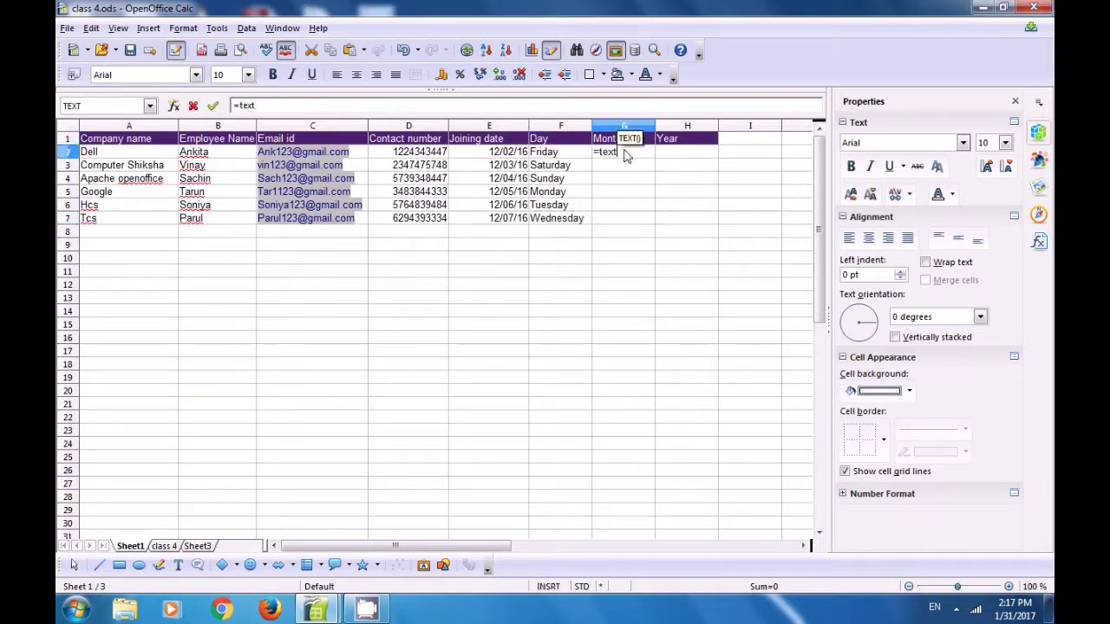
text(()
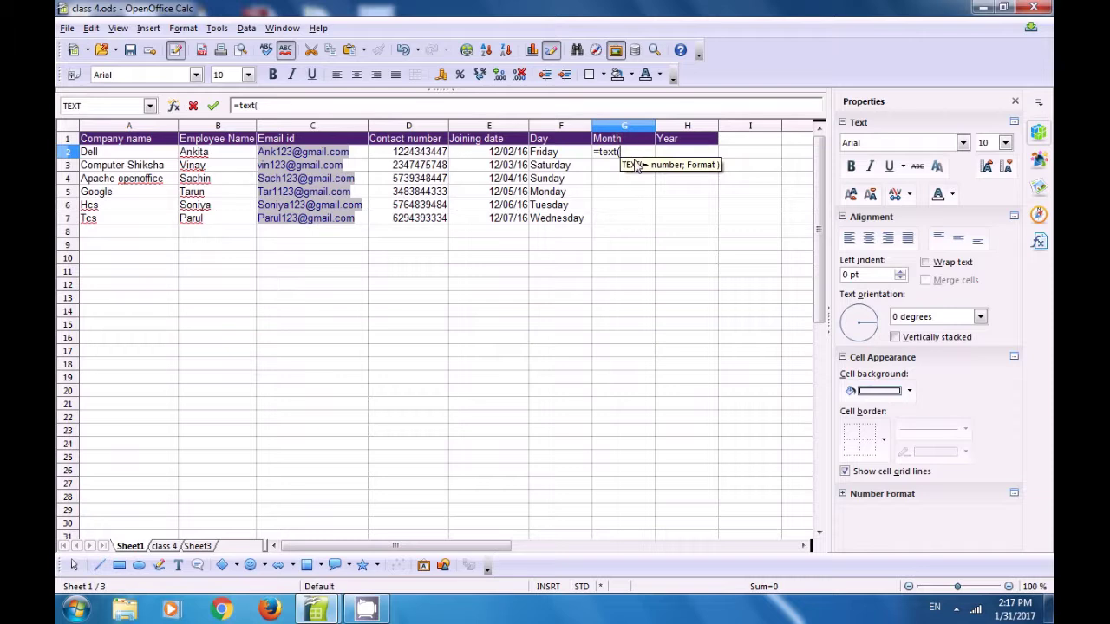
click(499, 155)
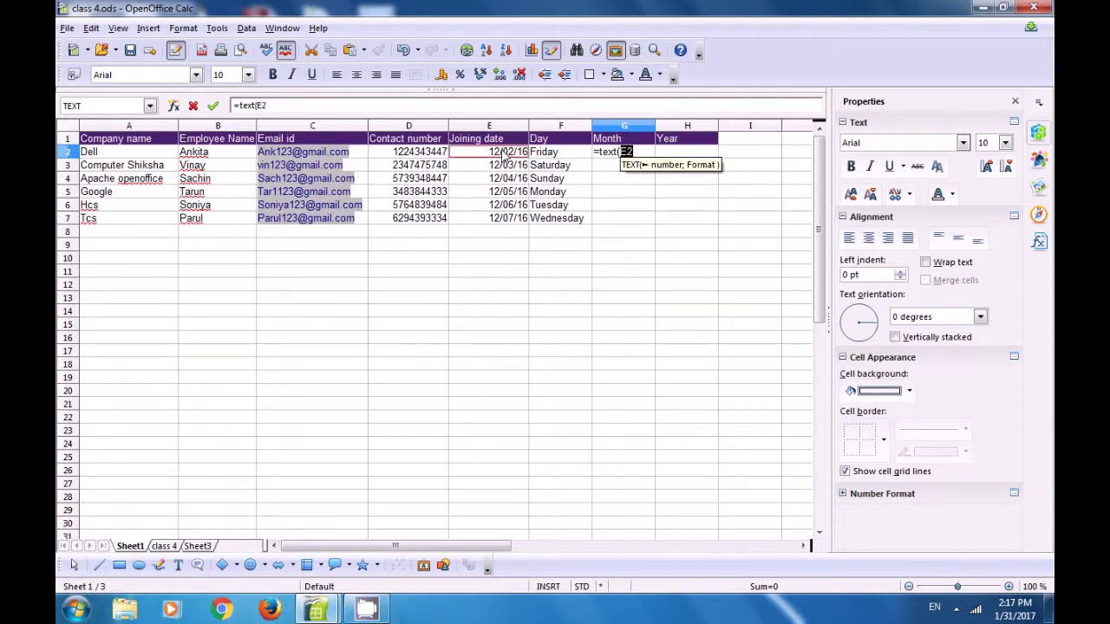
text(;)
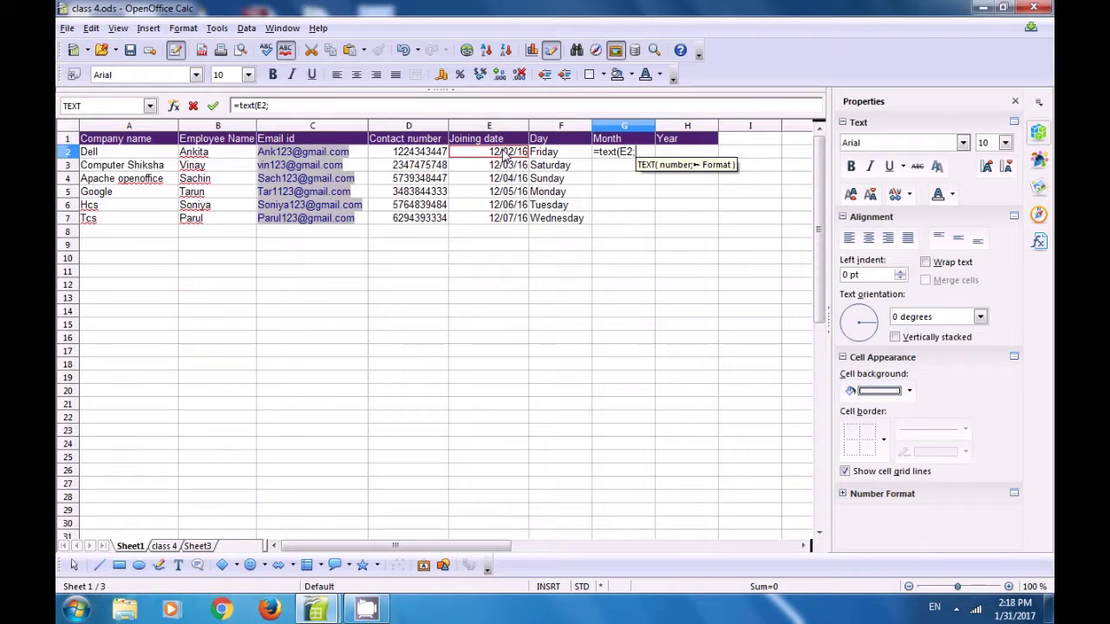
text(")
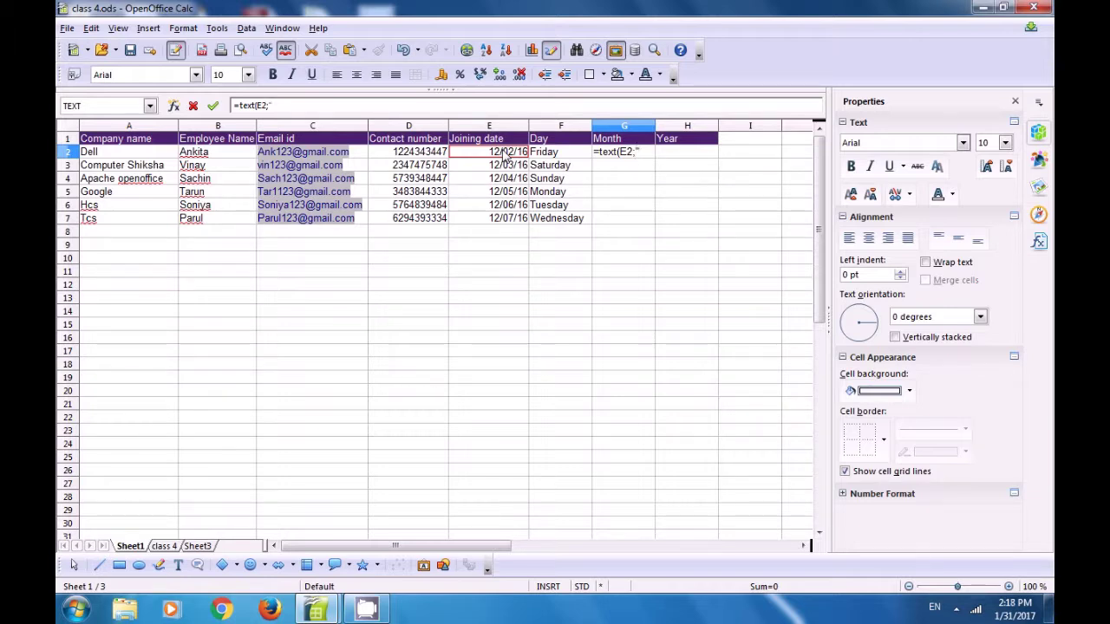
text(mmmm"))
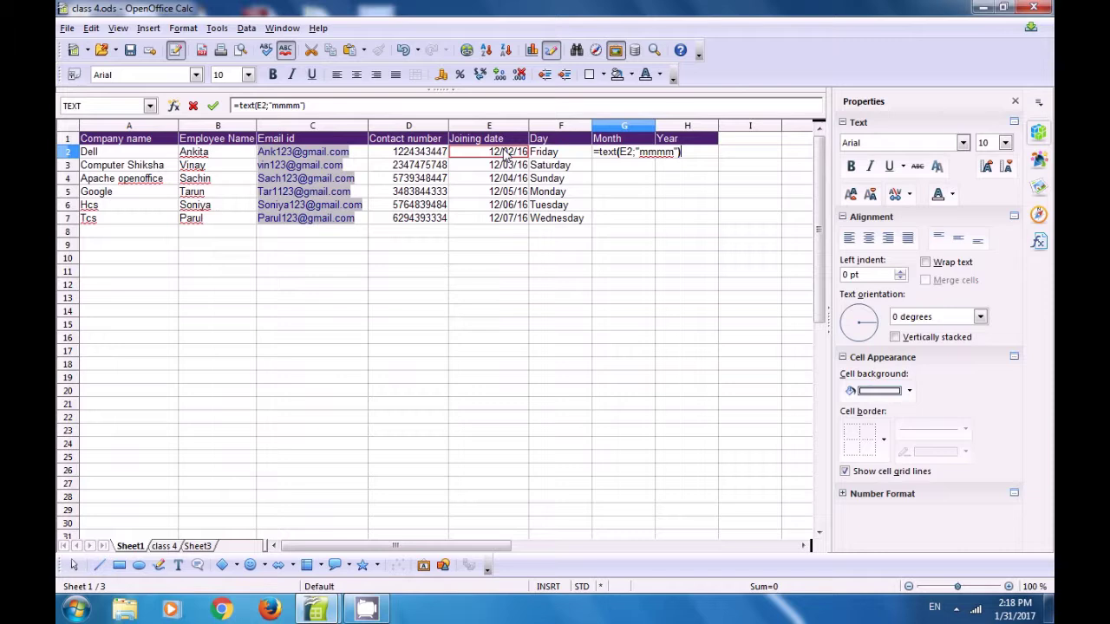
key(Return)
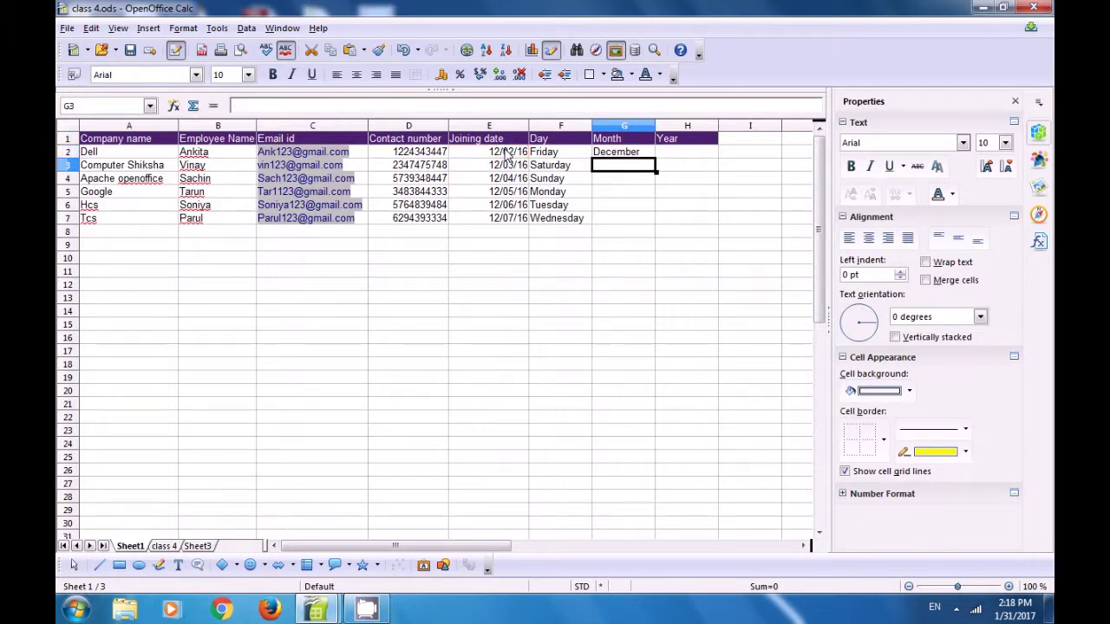
click(611, 152)
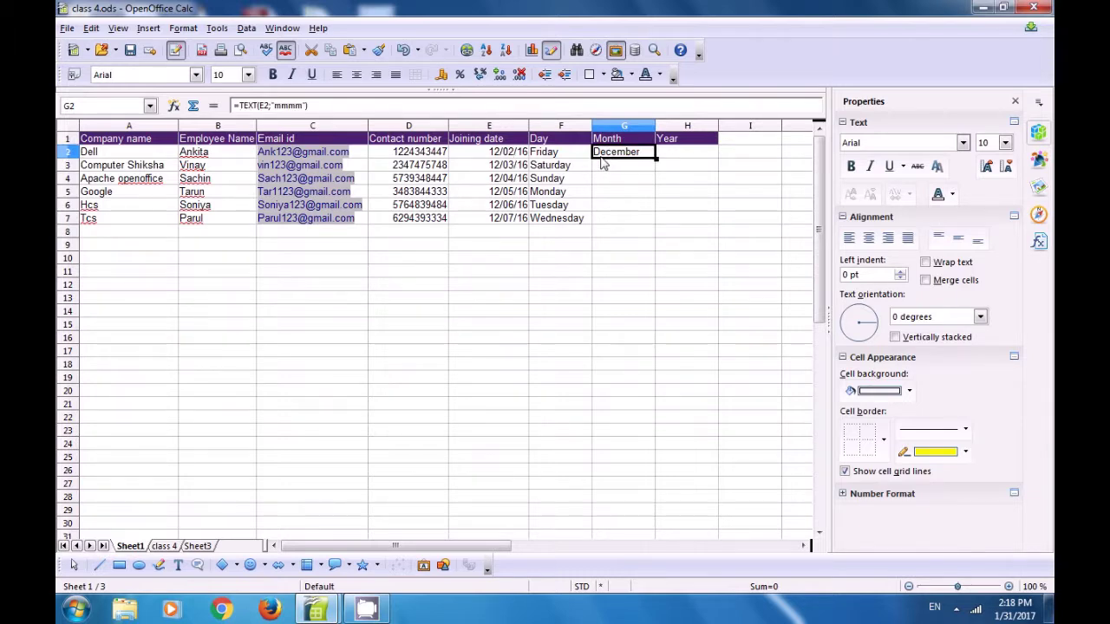
double_click(657, 158)
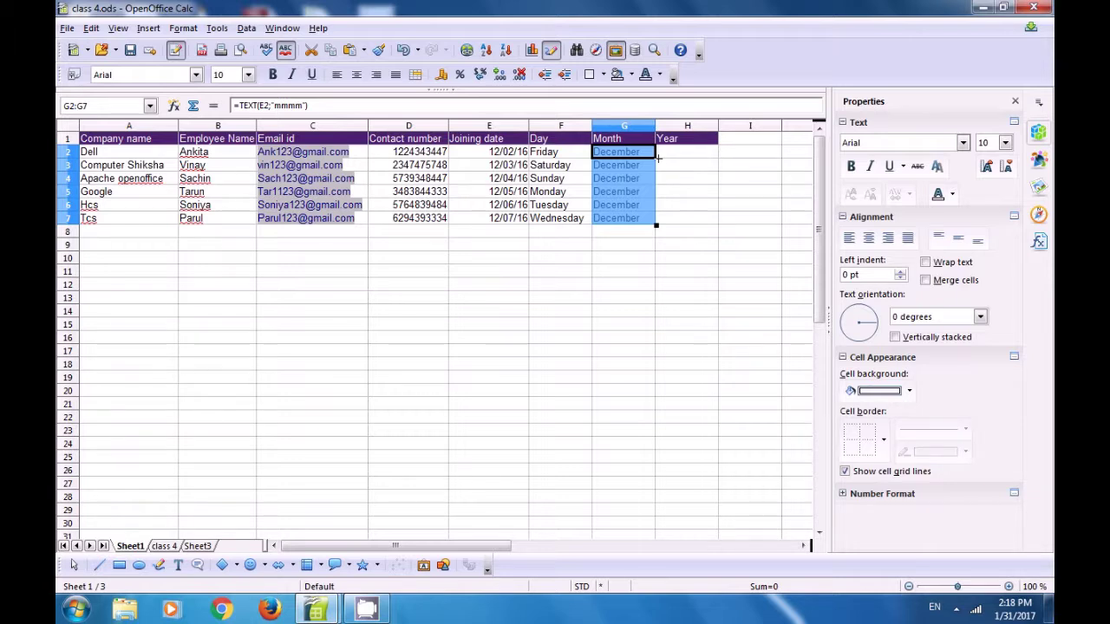
click(634, 248)
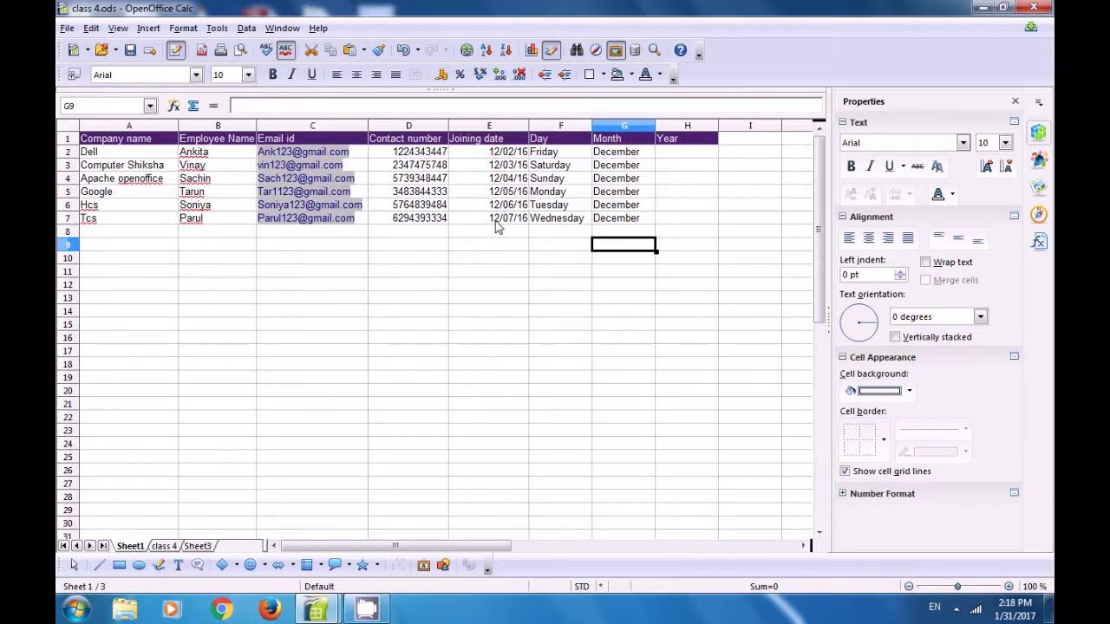
Change the Tcs joining date in E7 to 3/14/2016 and check its Month formula.
click(496, 222)
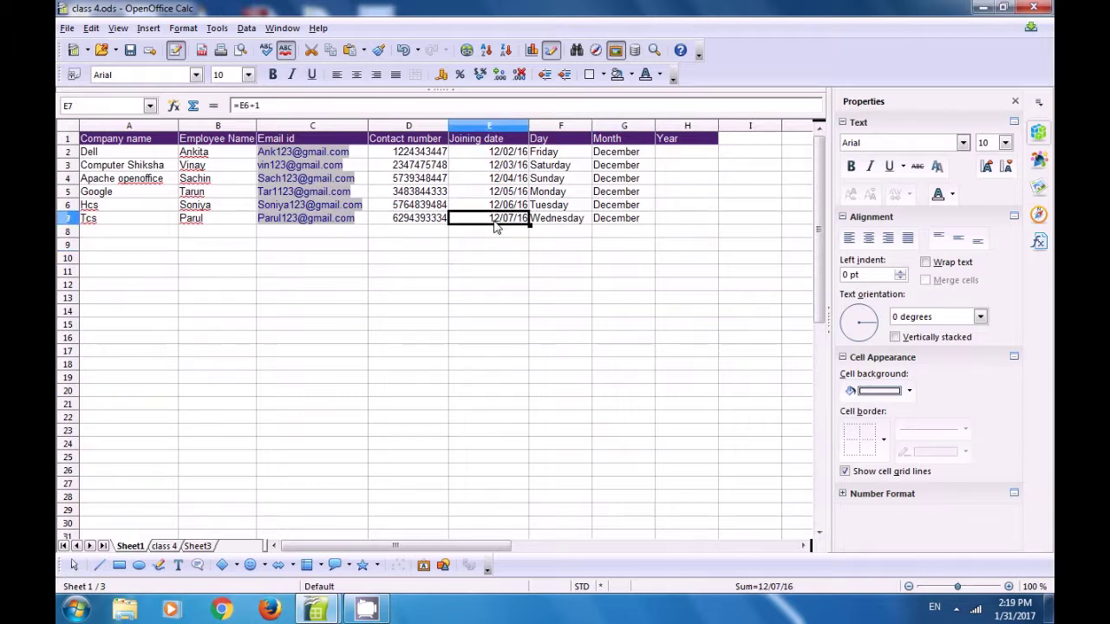
key(Delete)
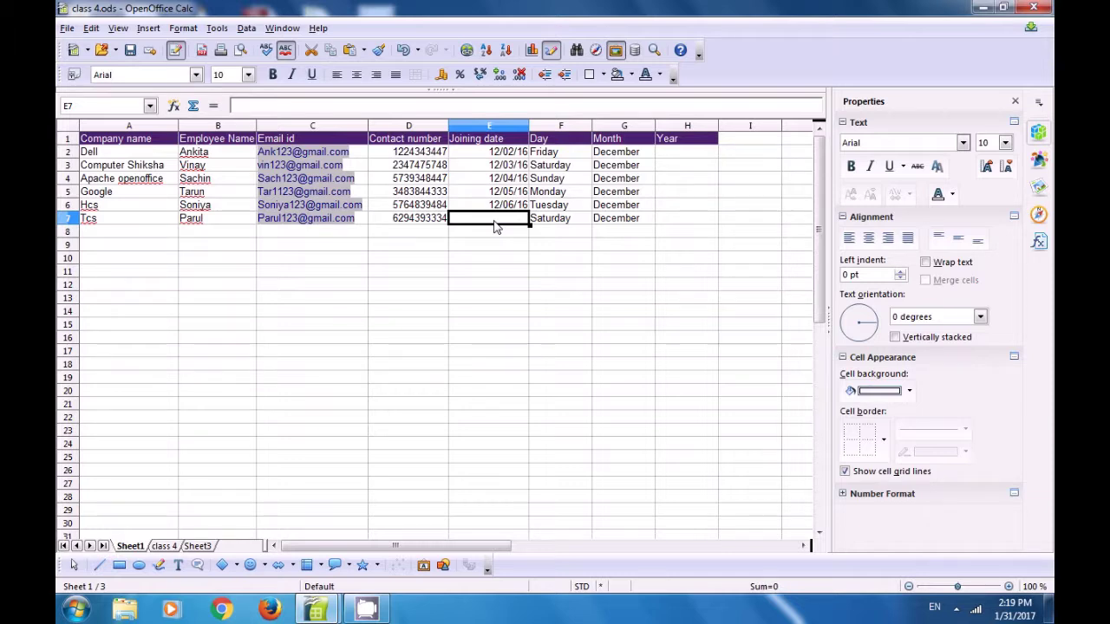
text(3)
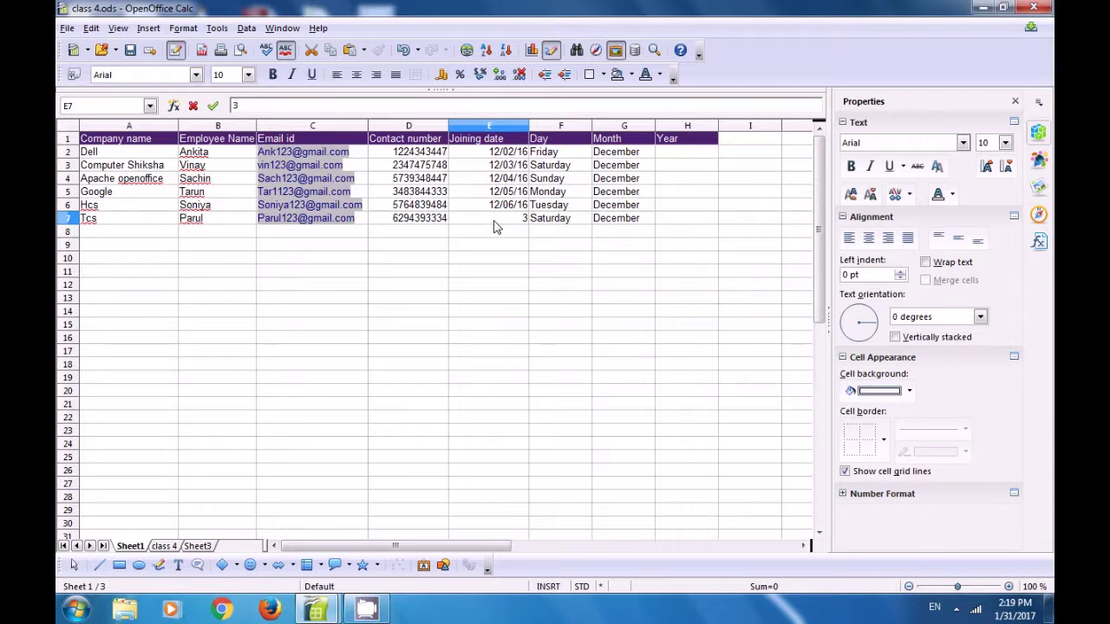
text(/14/2016)
key(Return)
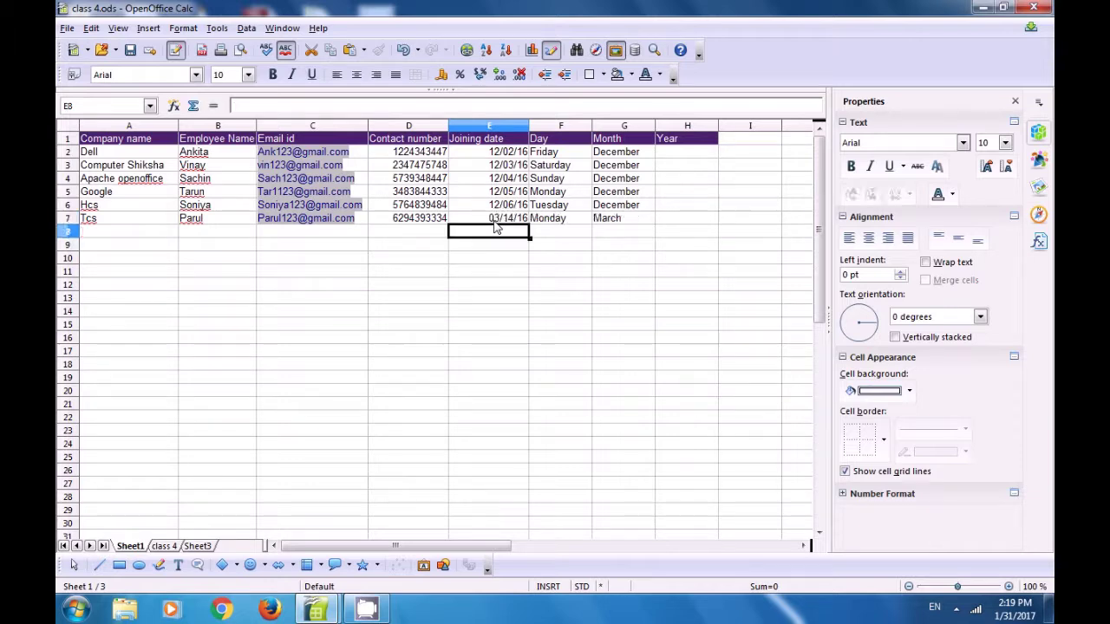
click(493, 247)
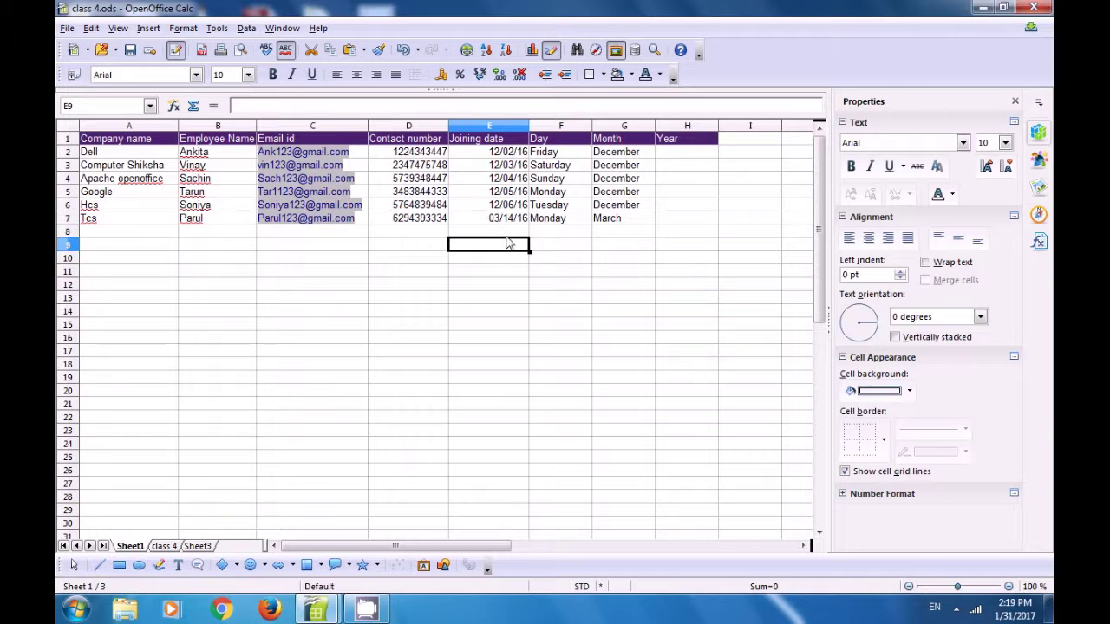
click(492, 221)
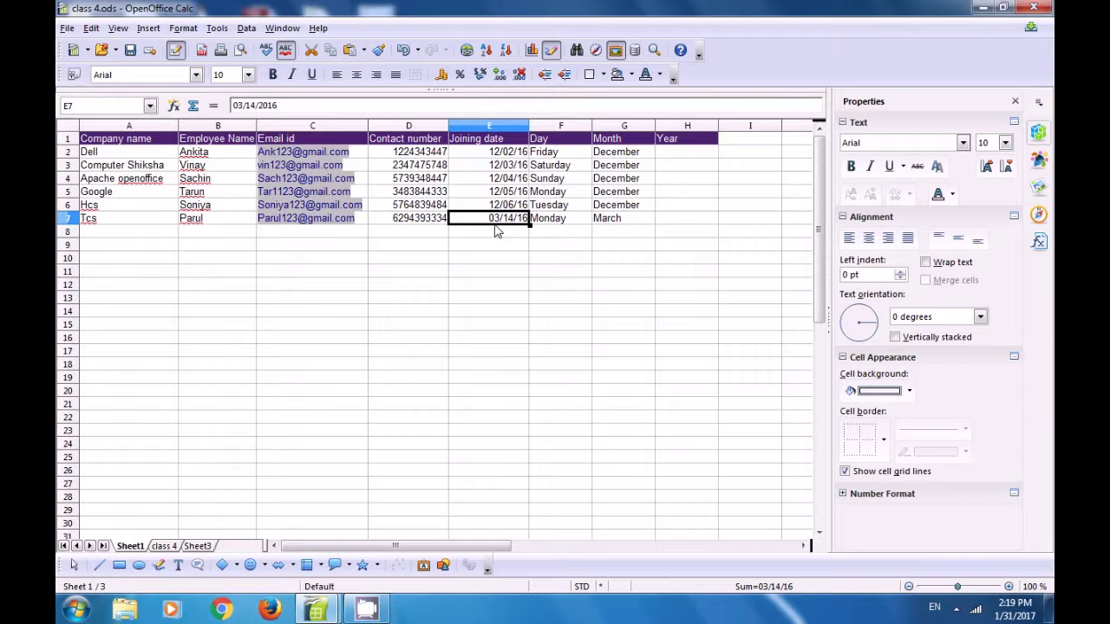
click(608, 223)
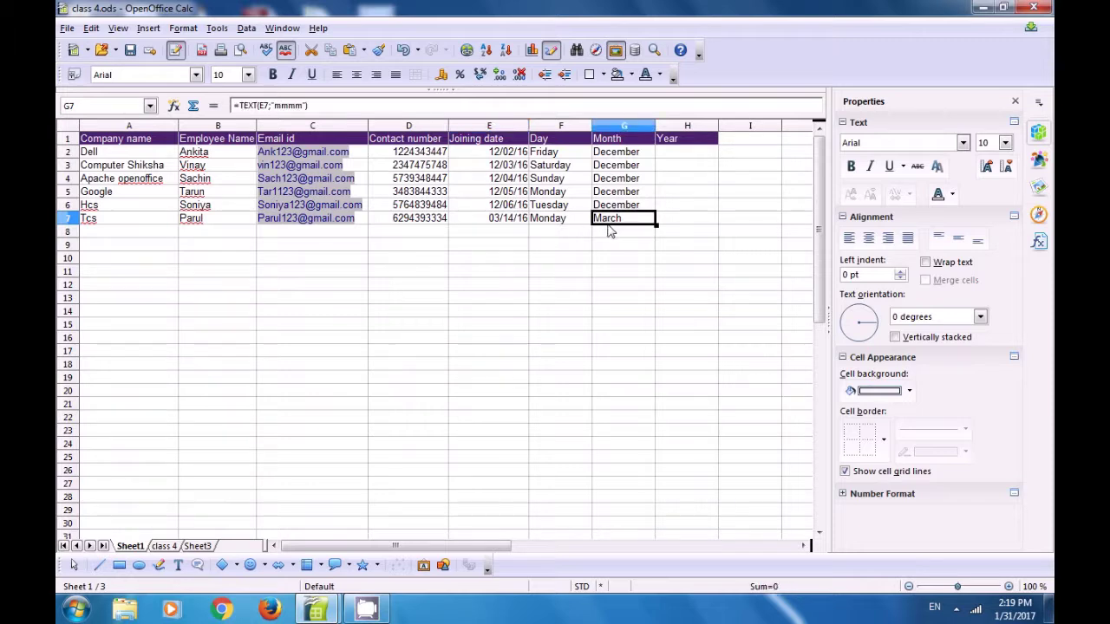
click(679, 154)
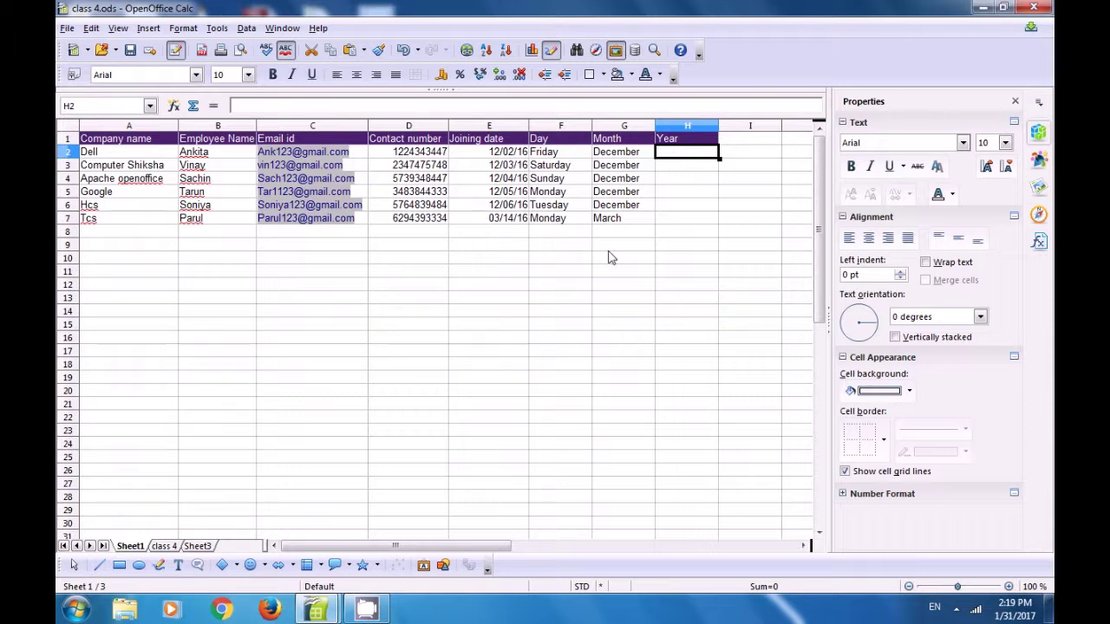
Change the Hcs joining date in E6 to 6/21/2017 and check its Day and Month formulas.
click(500, 210)
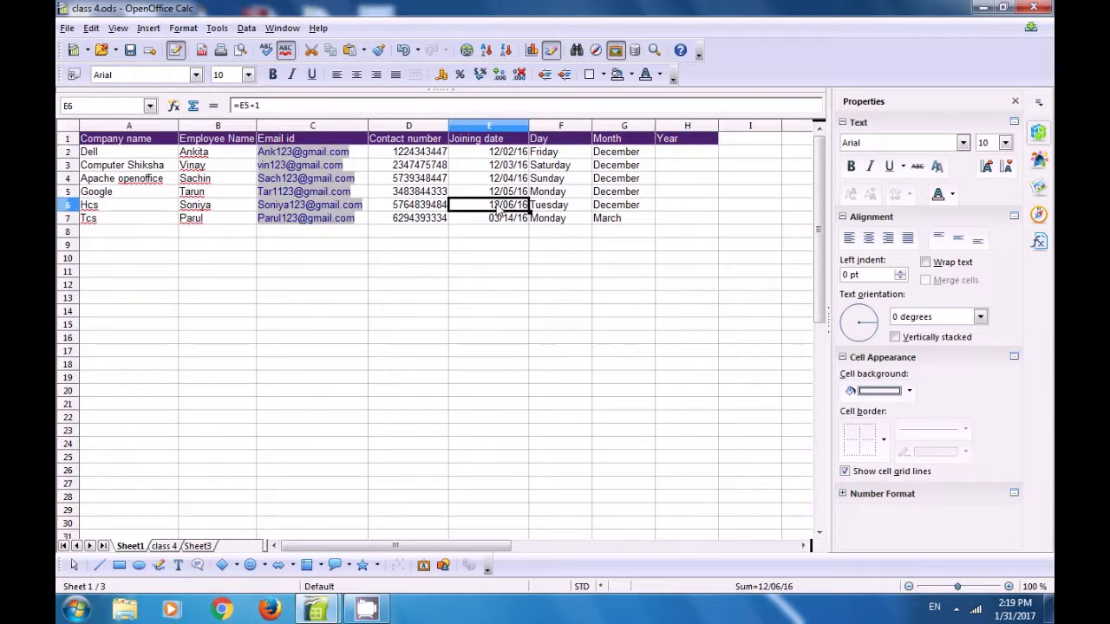
key(BackSpace)
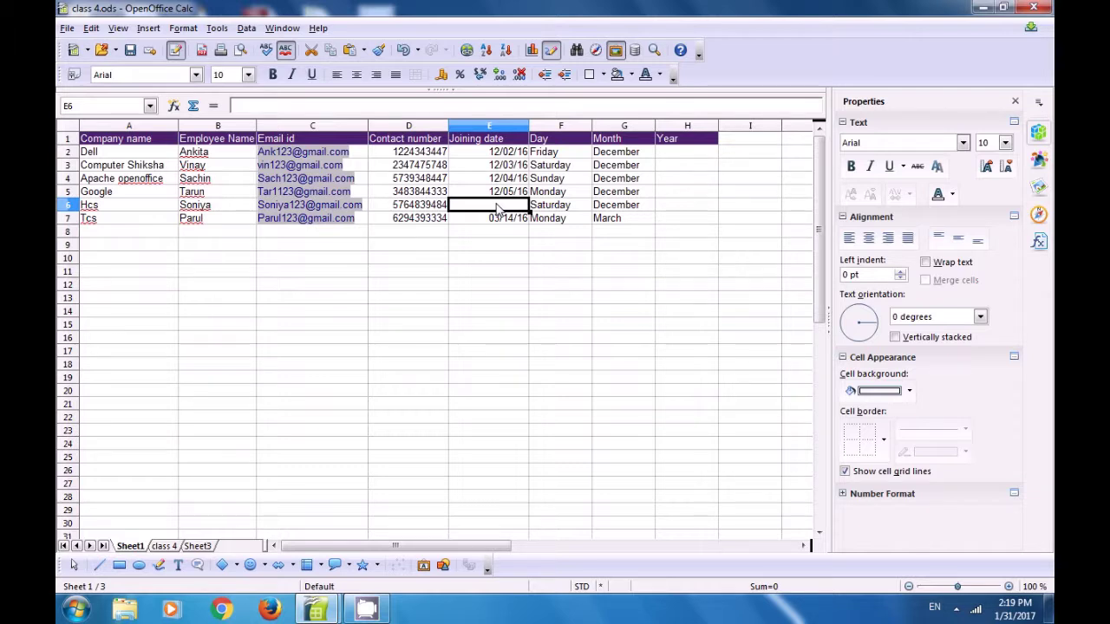
text(6/)
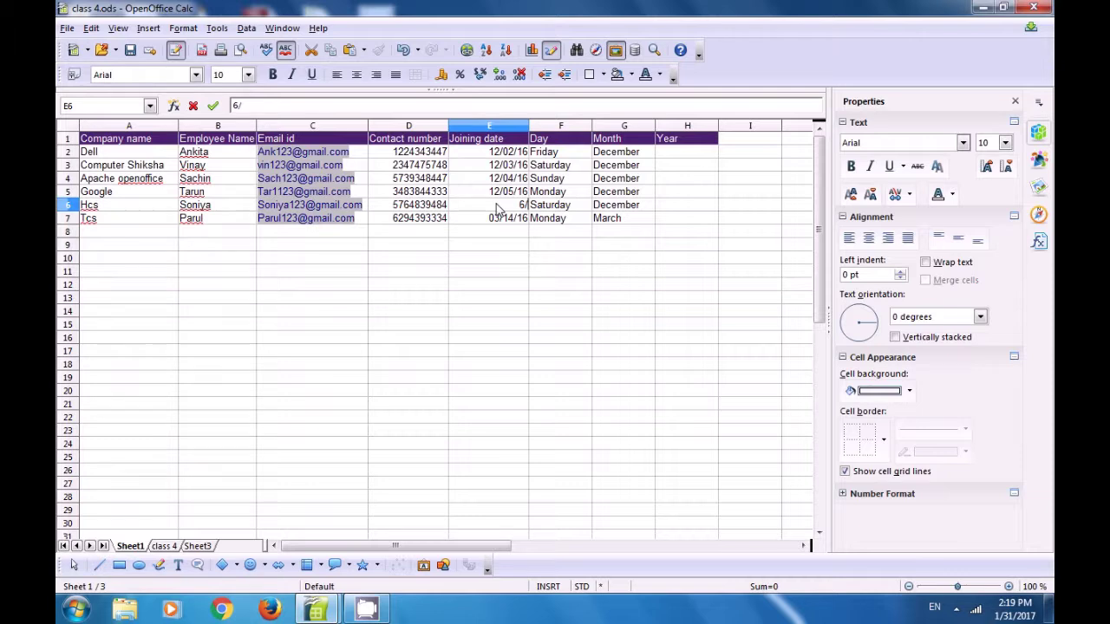
text(21/2017)
key(Return)
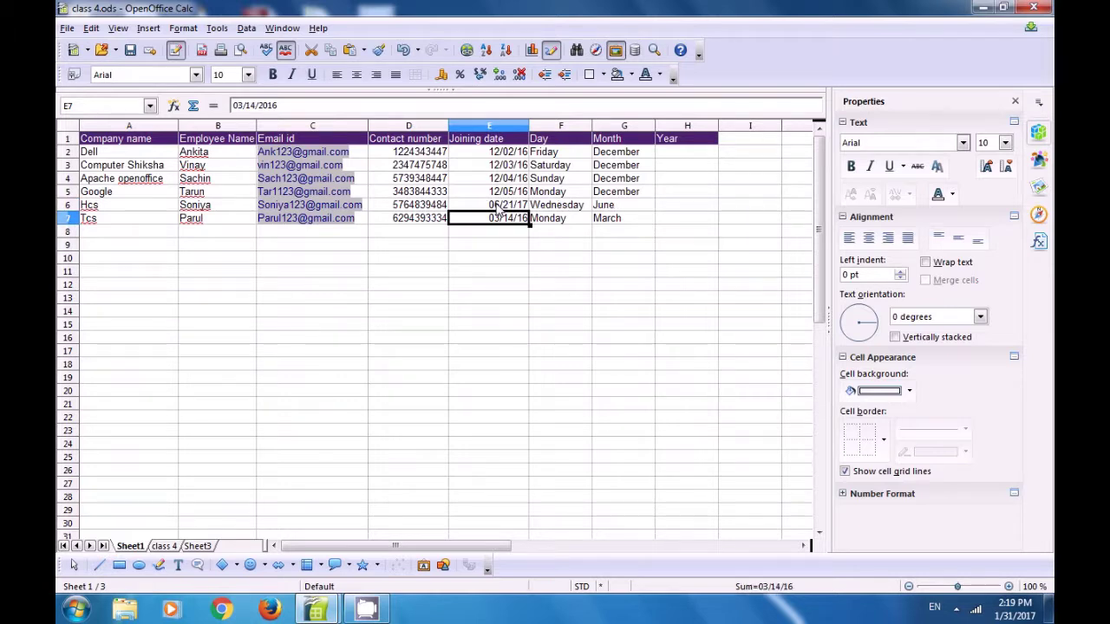
click(512, 248)
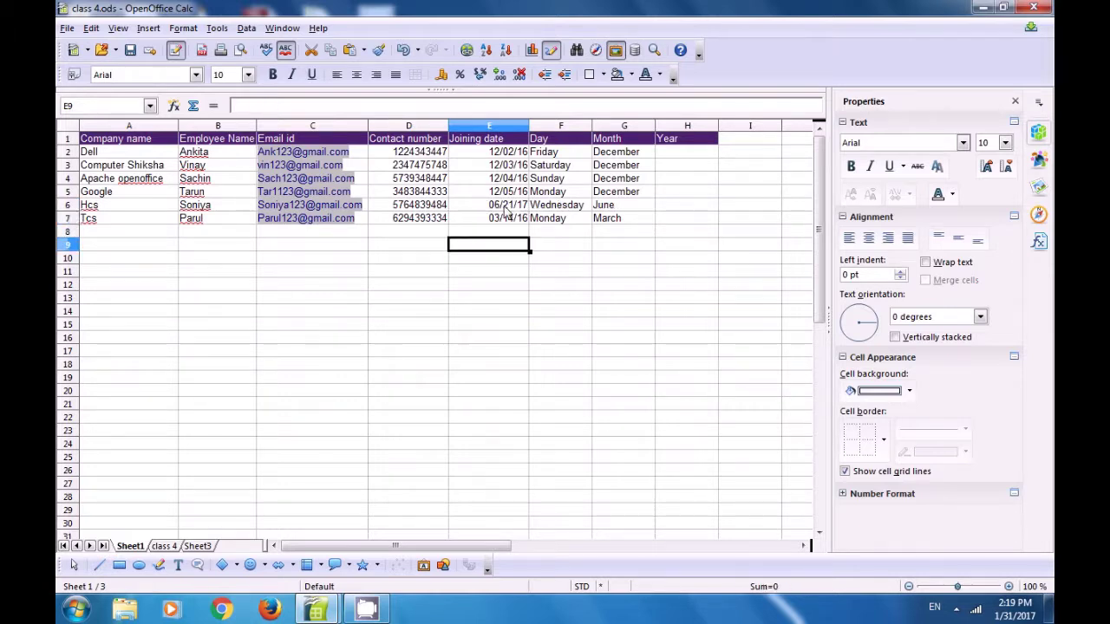
click(518, 212)
click(563, 208)
click(600, 208)
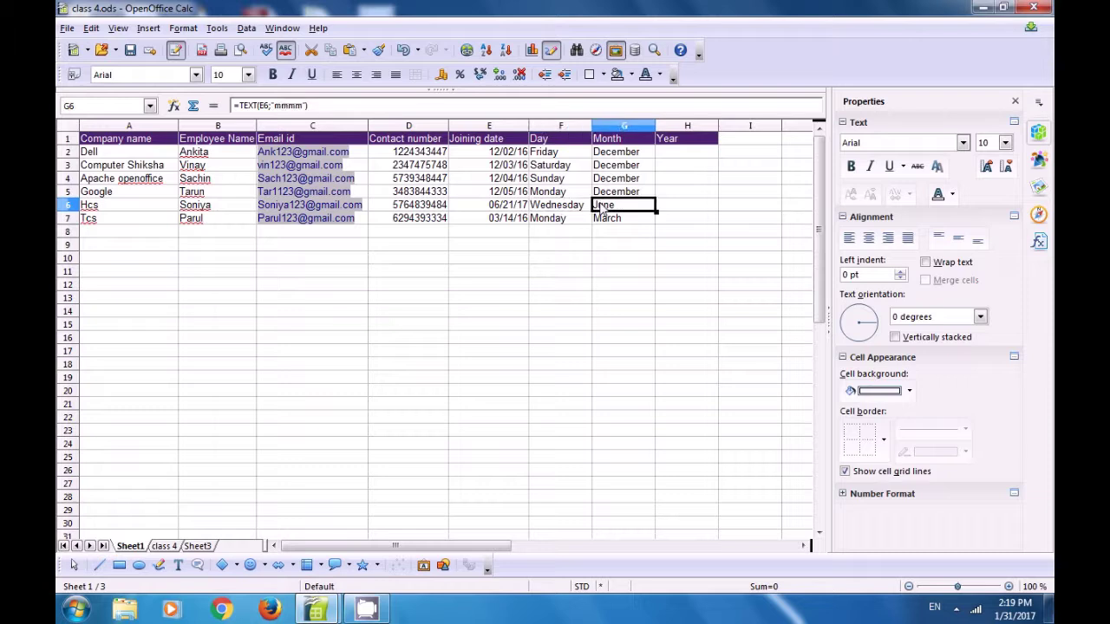
click(675, 154)
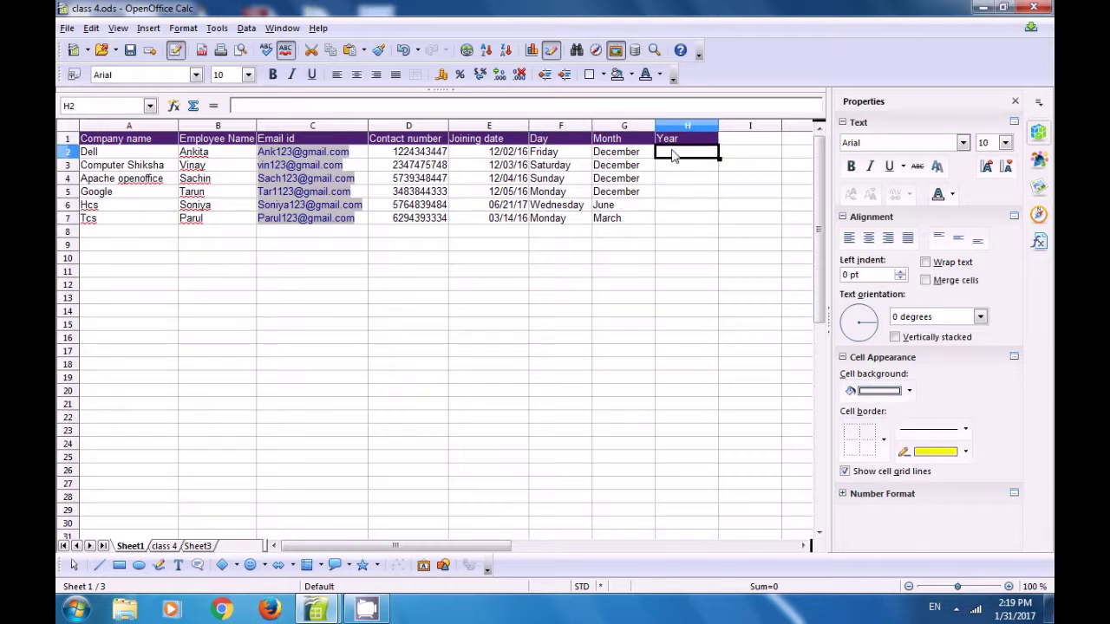
Enter =TEXT(E2;"yyyy") in H2 to extract the year 2016.
text(=)
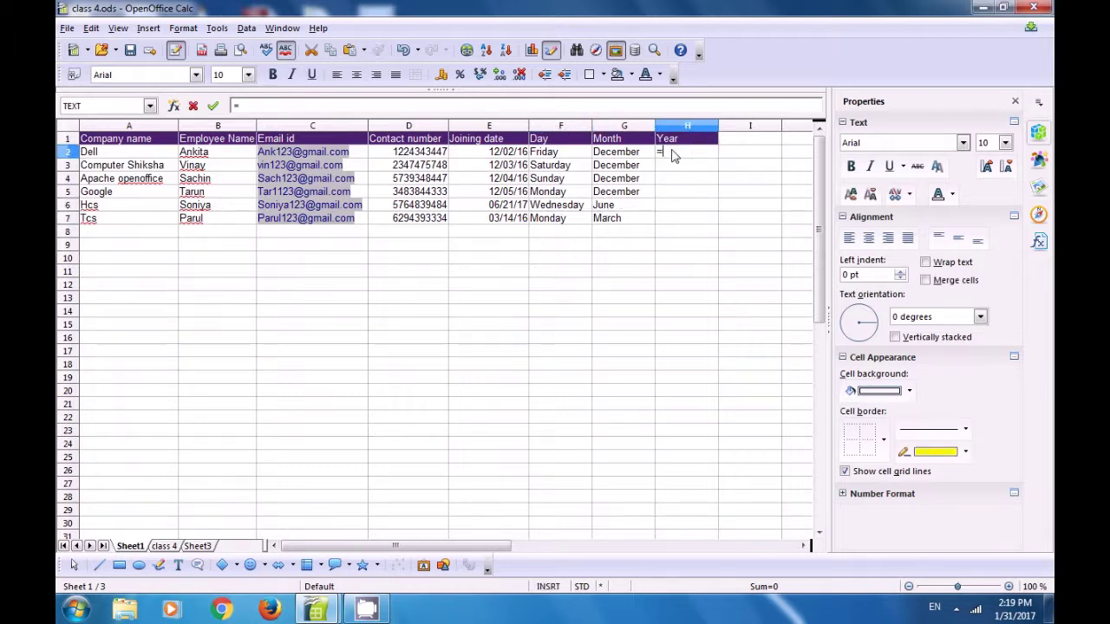
text(text()
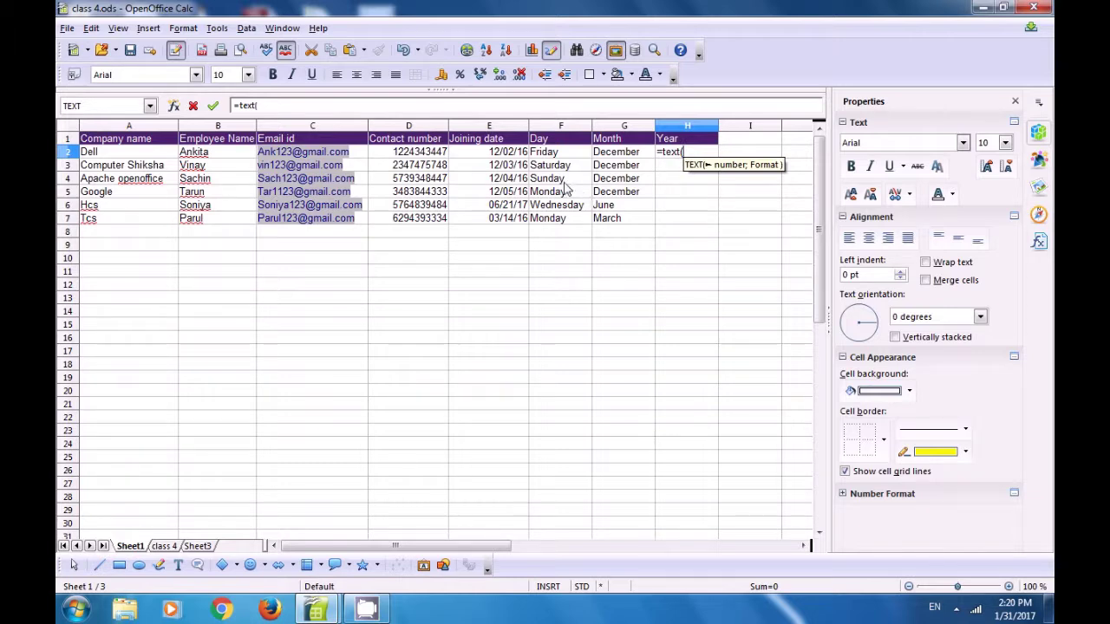
click(501, 155)
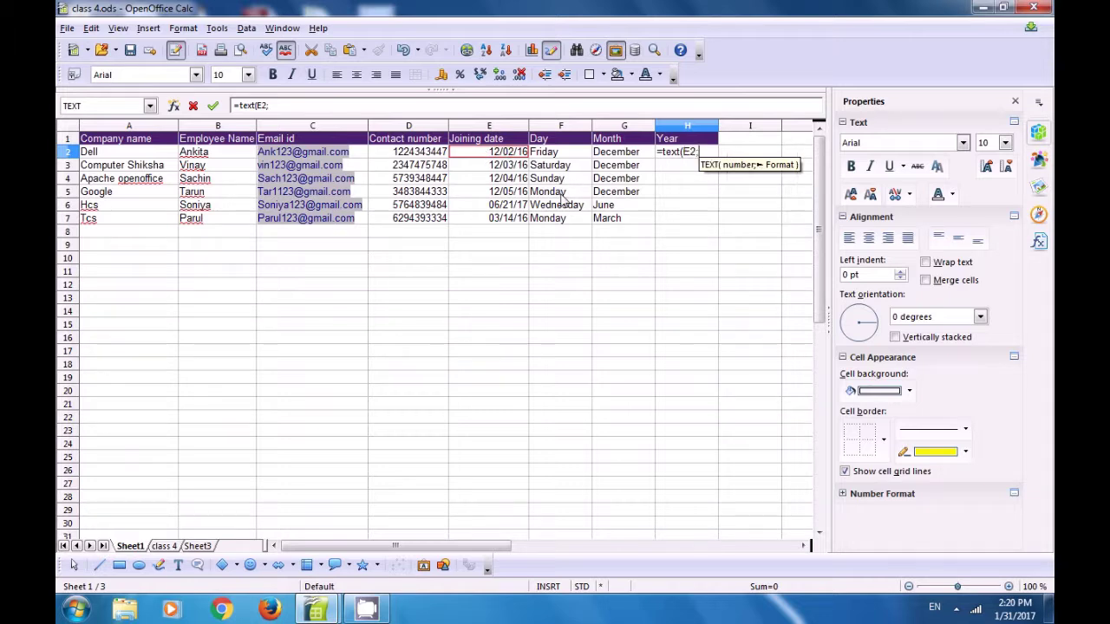
text(;")
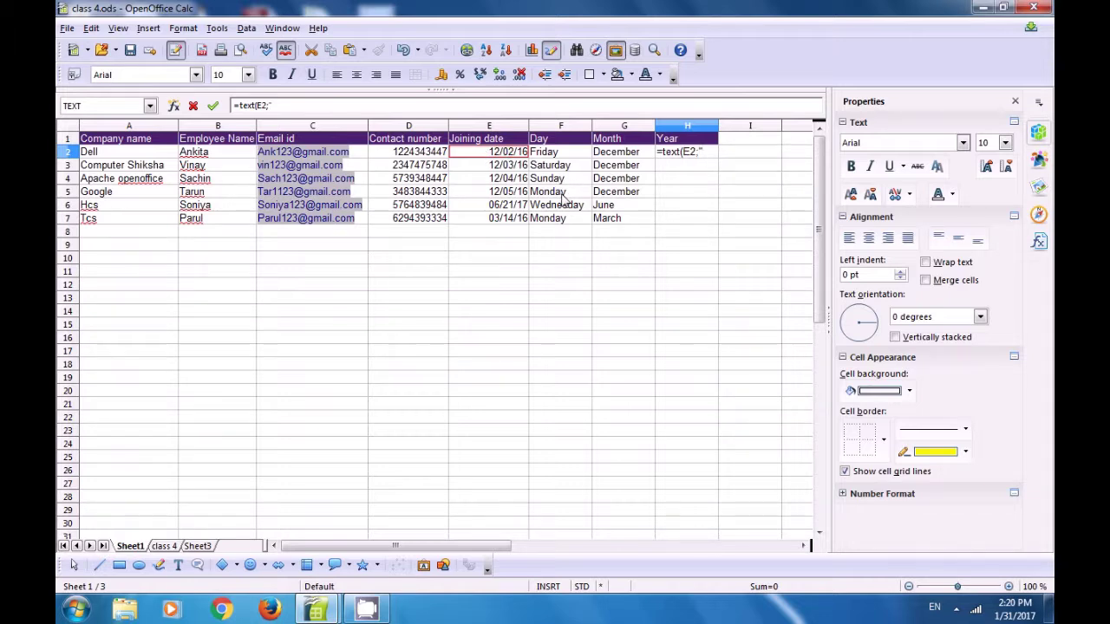
text(yyyy")
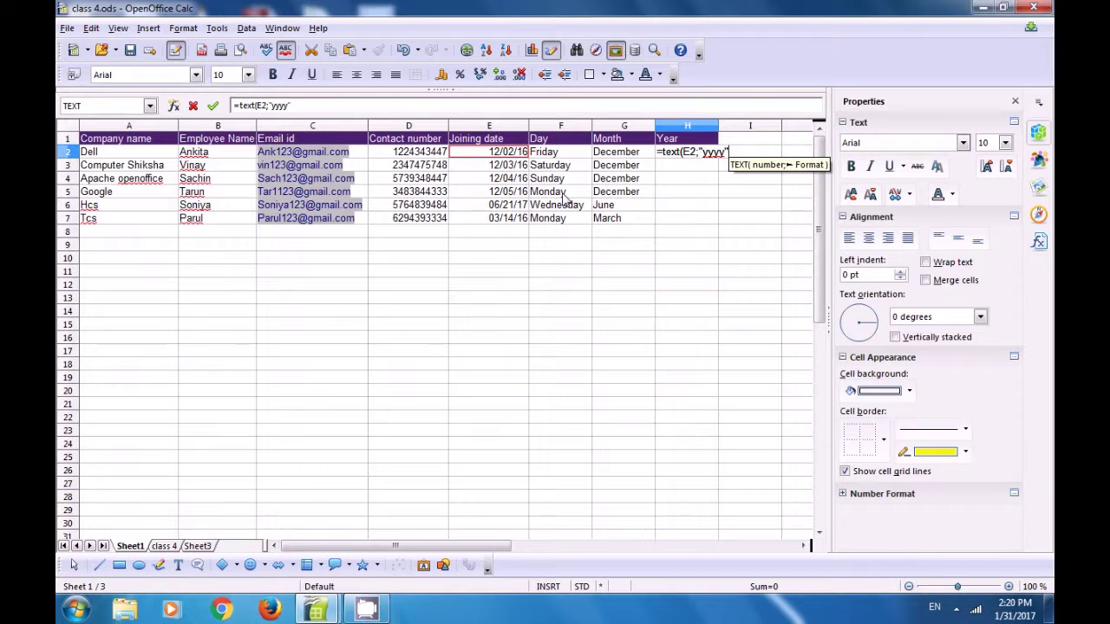
text())
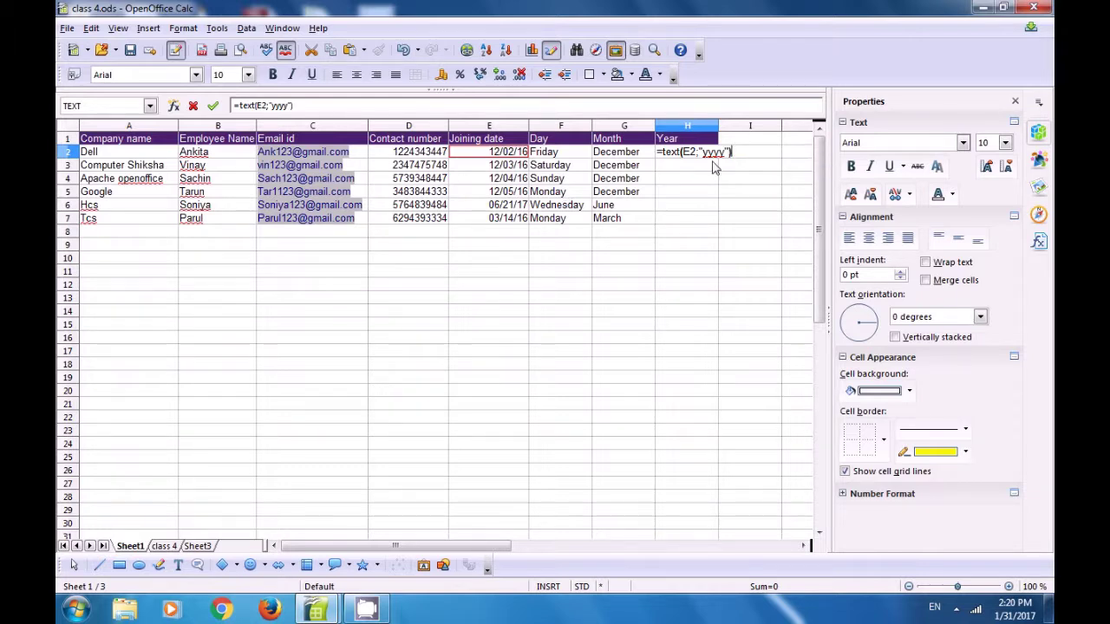
key(Return)
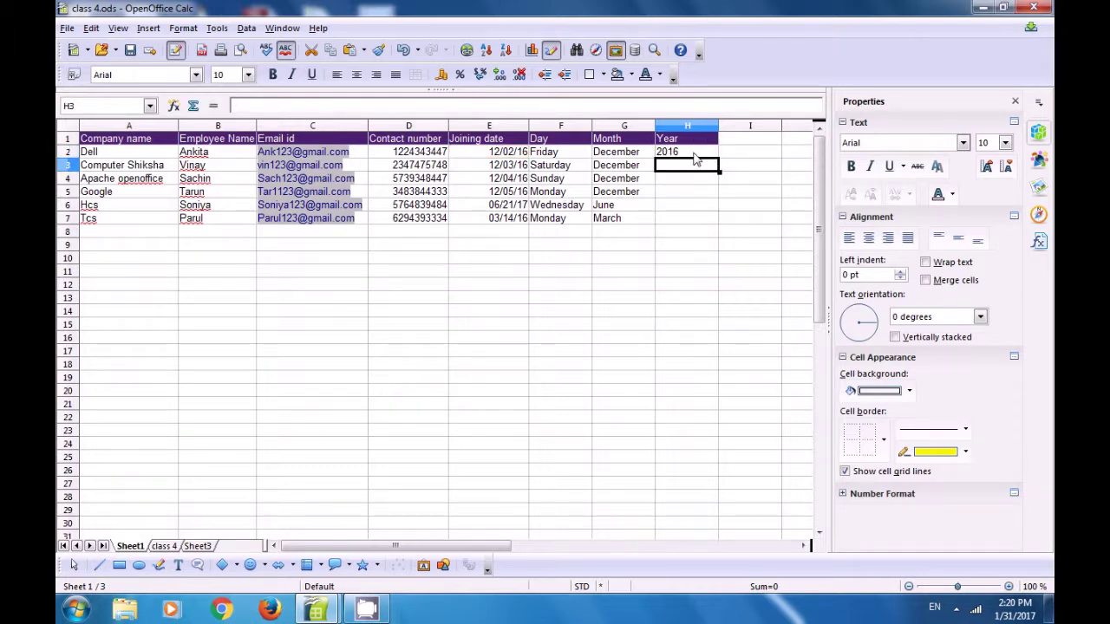
Copy the H2 year formula down to H7 and verify the Hcs row shows 2017.
click(693, 154)
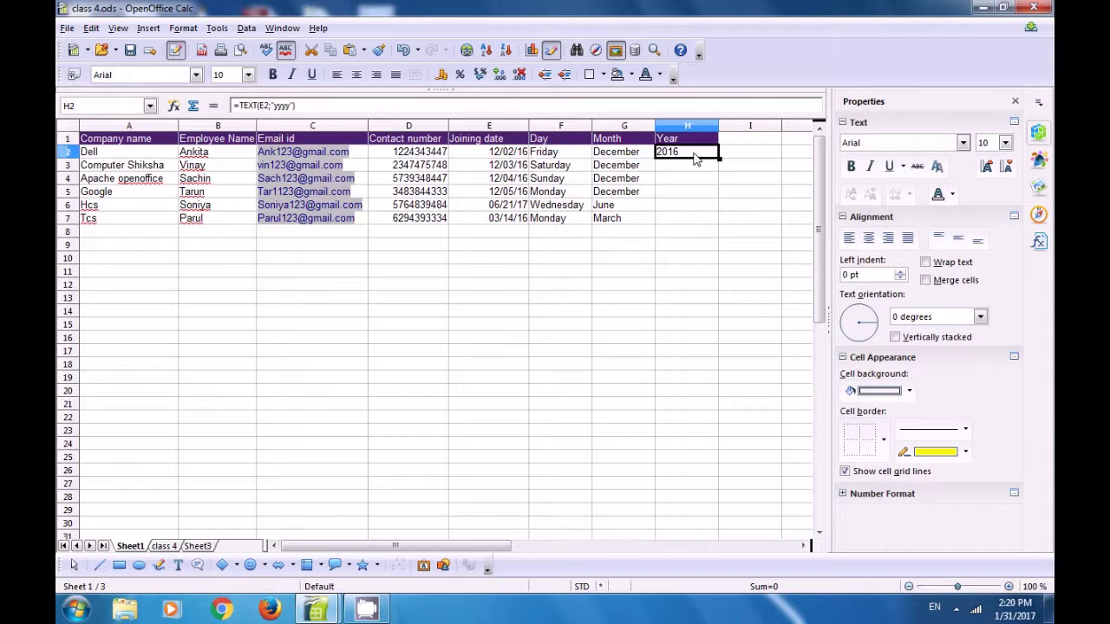
click(519, 156)
click(677, 156)
drag(718, 159, 718, 224)
click(691, 245)
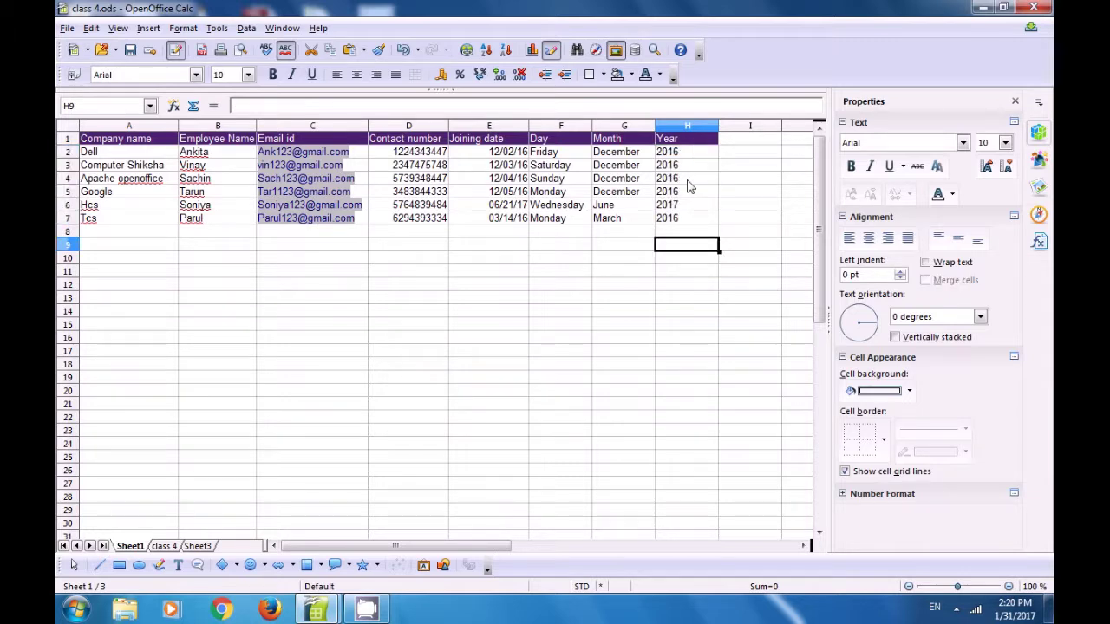
click(679, 221)
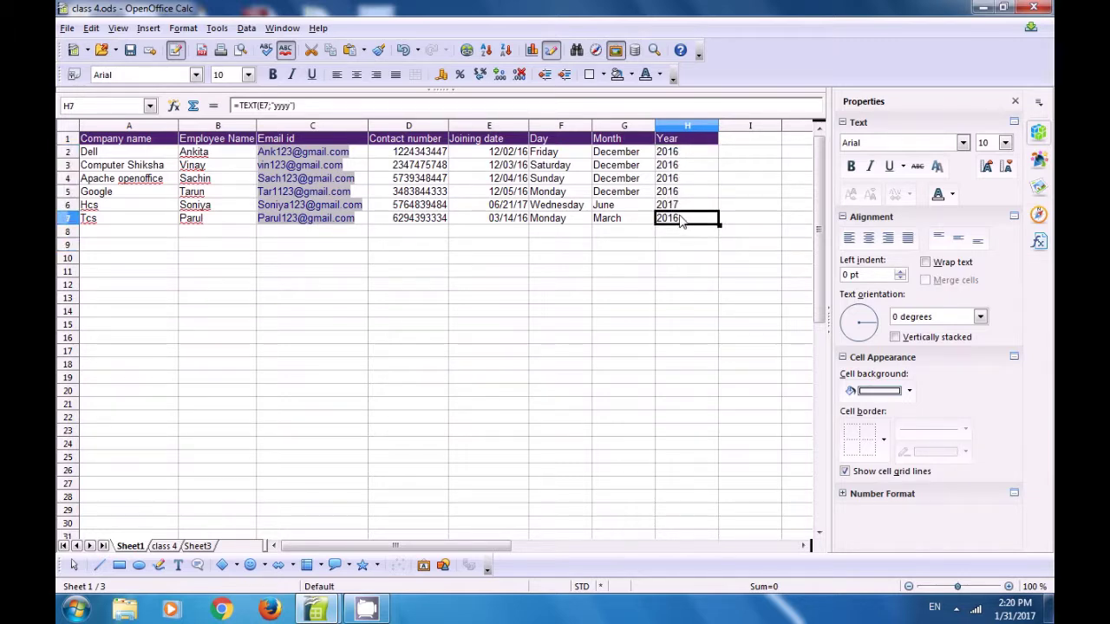
click(679, 206)
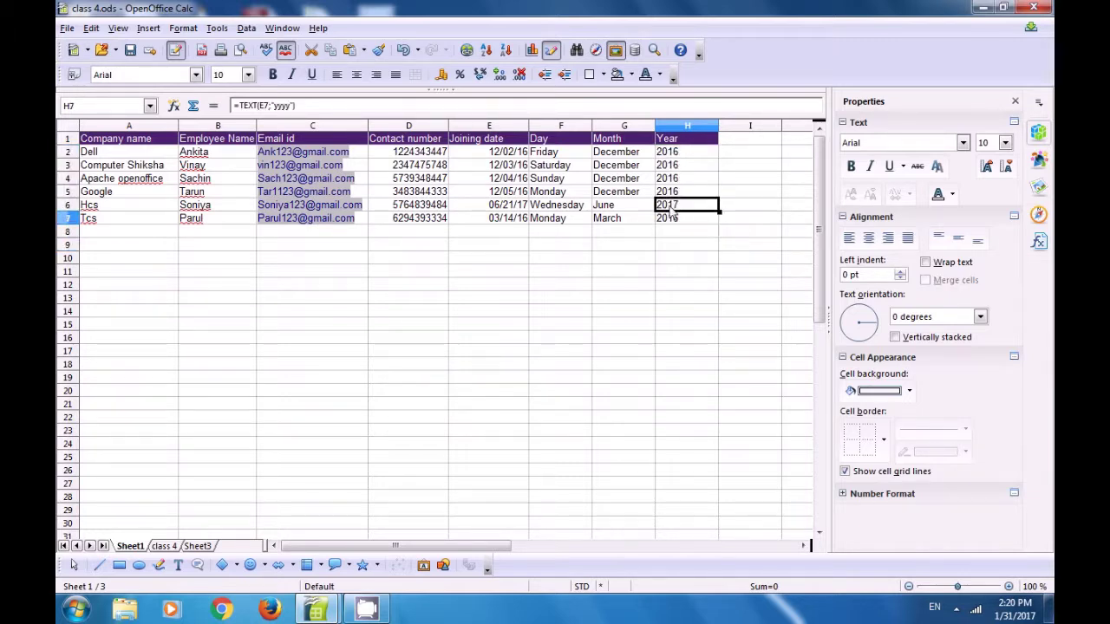
click(513, 208)
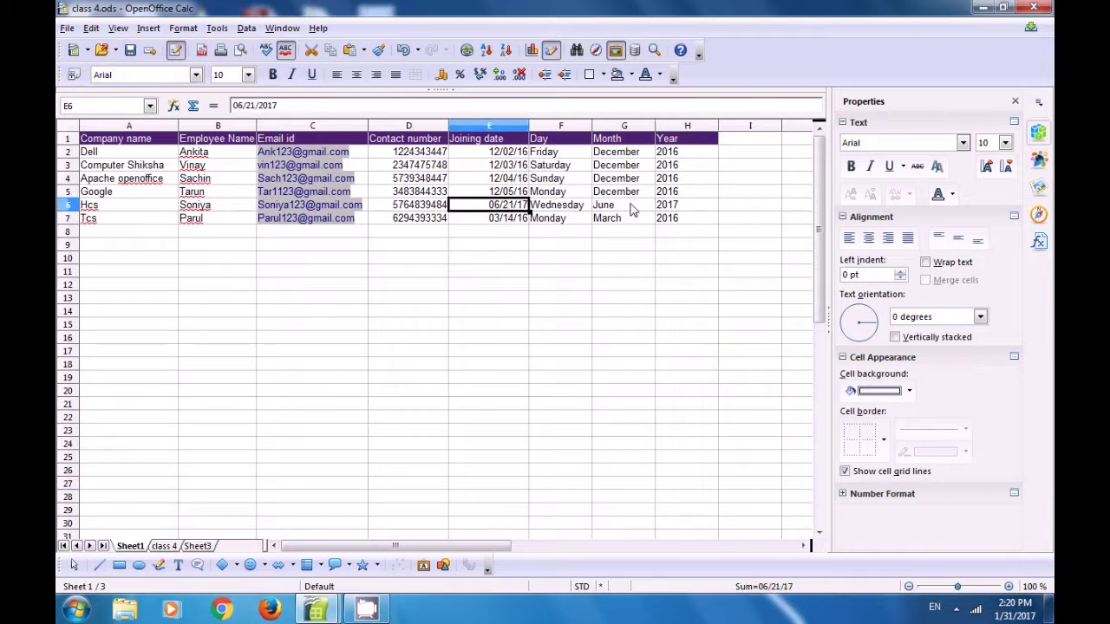
click(664, 208)
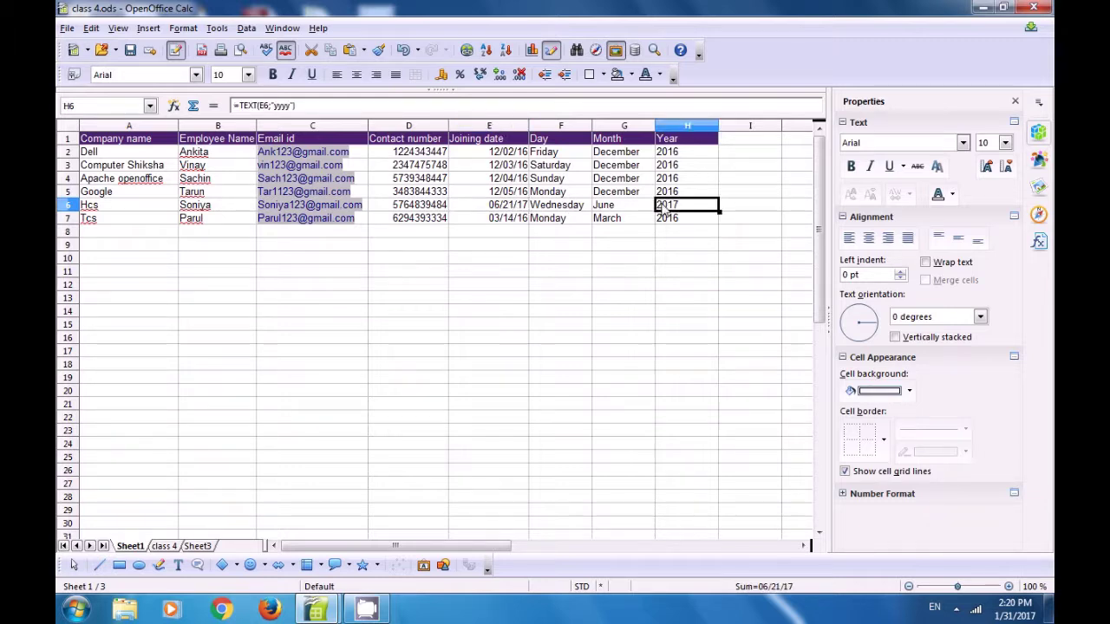
Head C1 'weekday' and type =weekday(5-5-2008;1) into C2.
click(659, 317)
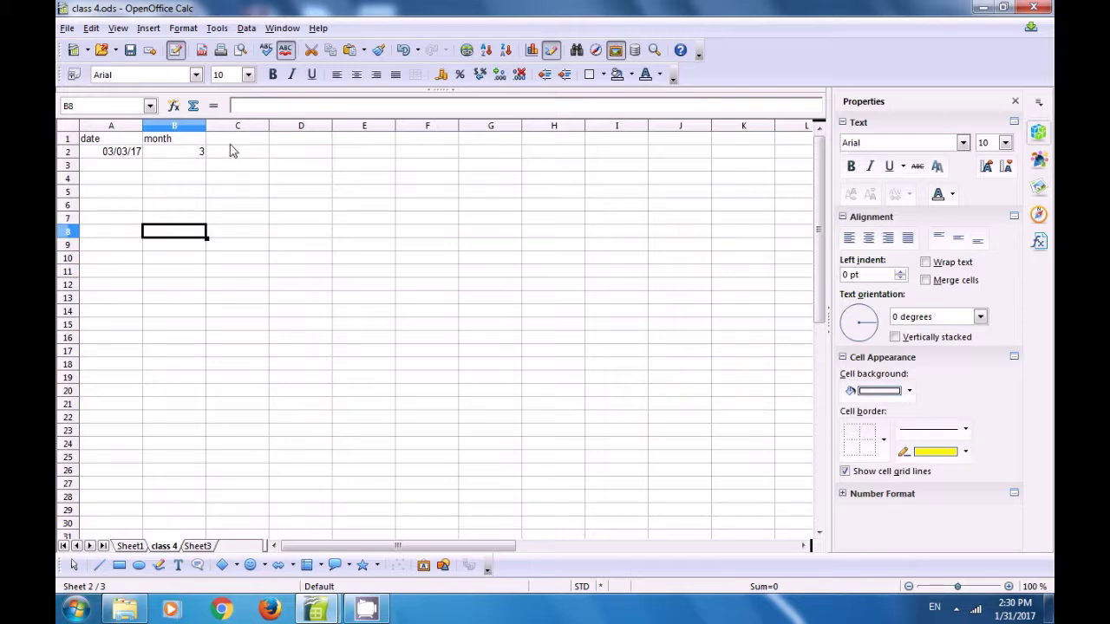
click(230, 143)
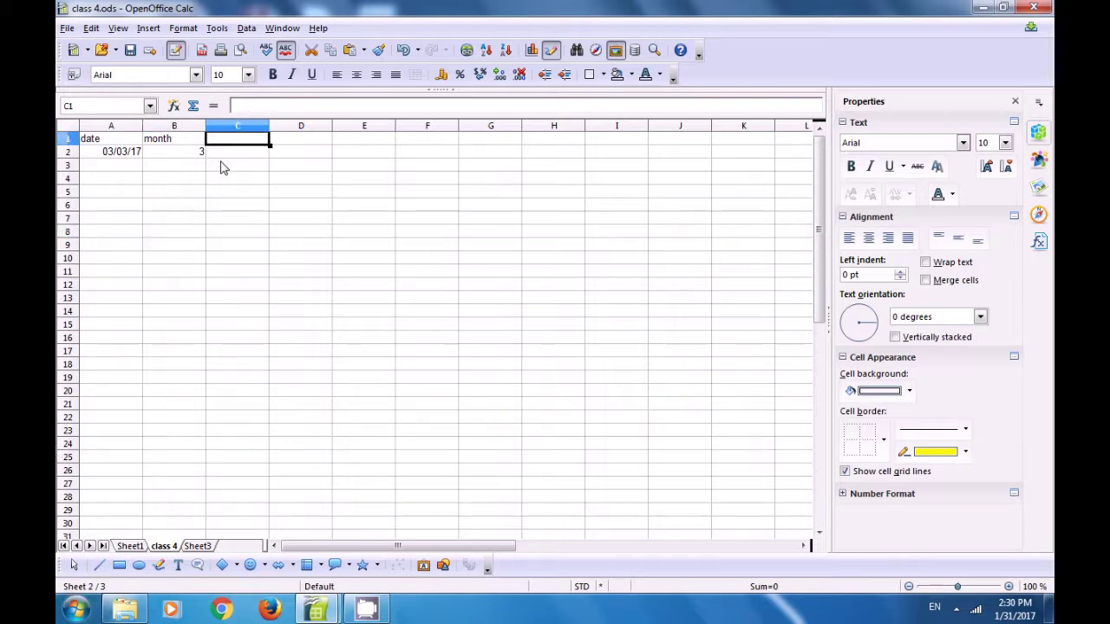
text(wee)
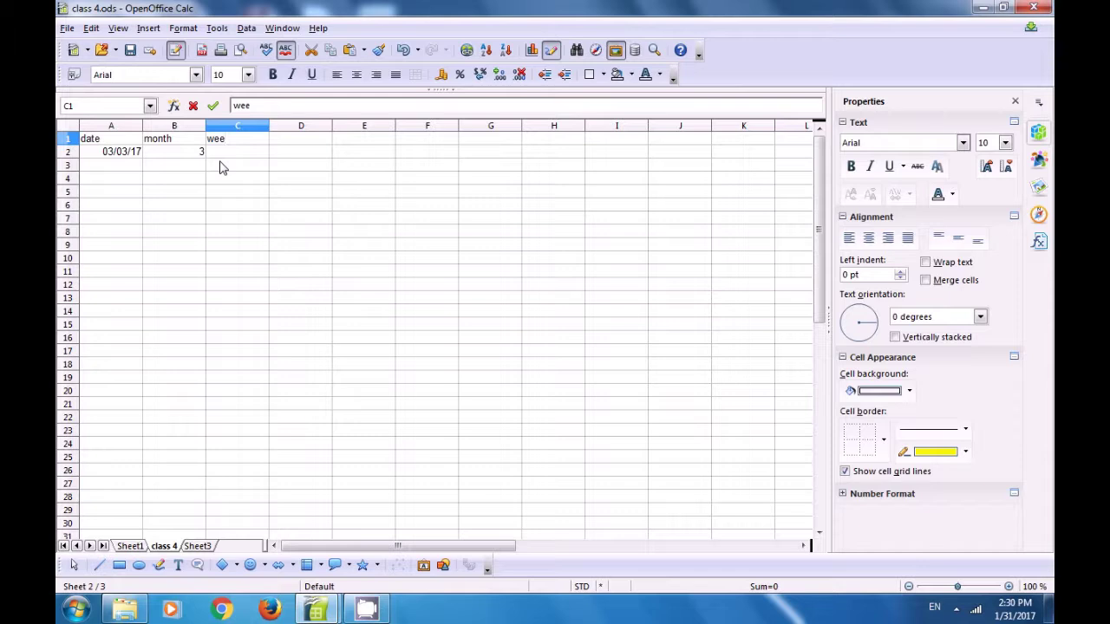
text(kday)
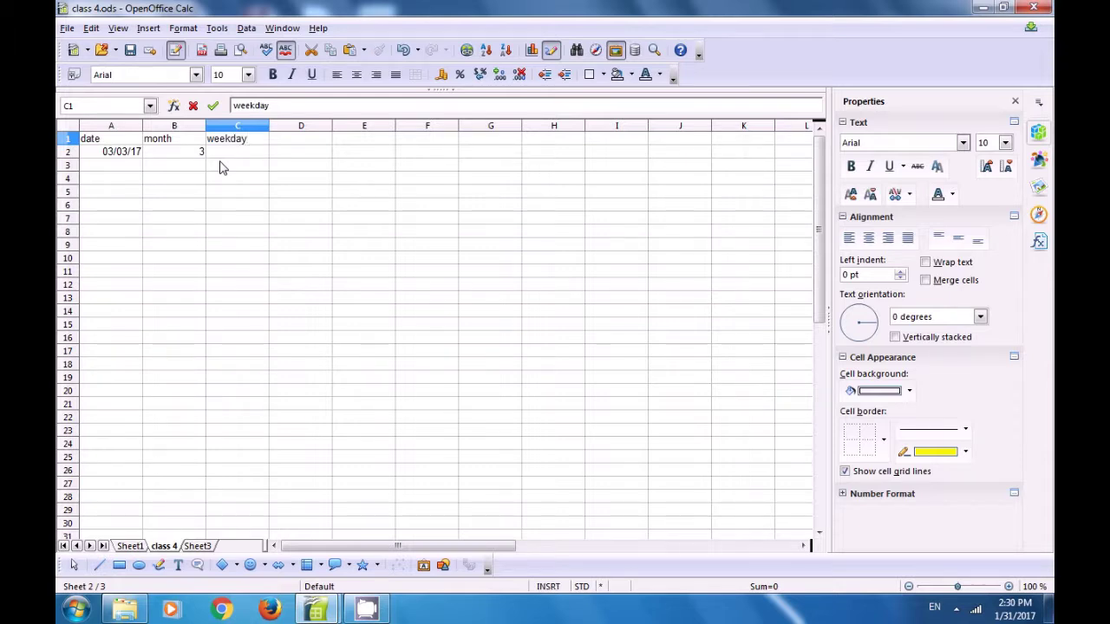
click(232, 152)
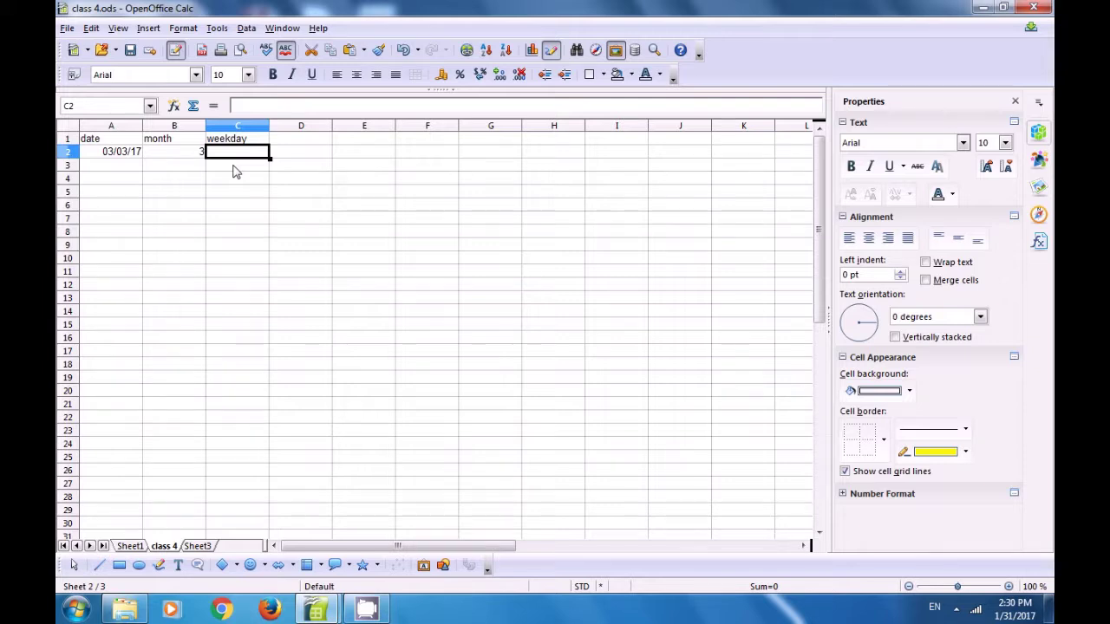
text(=wee)
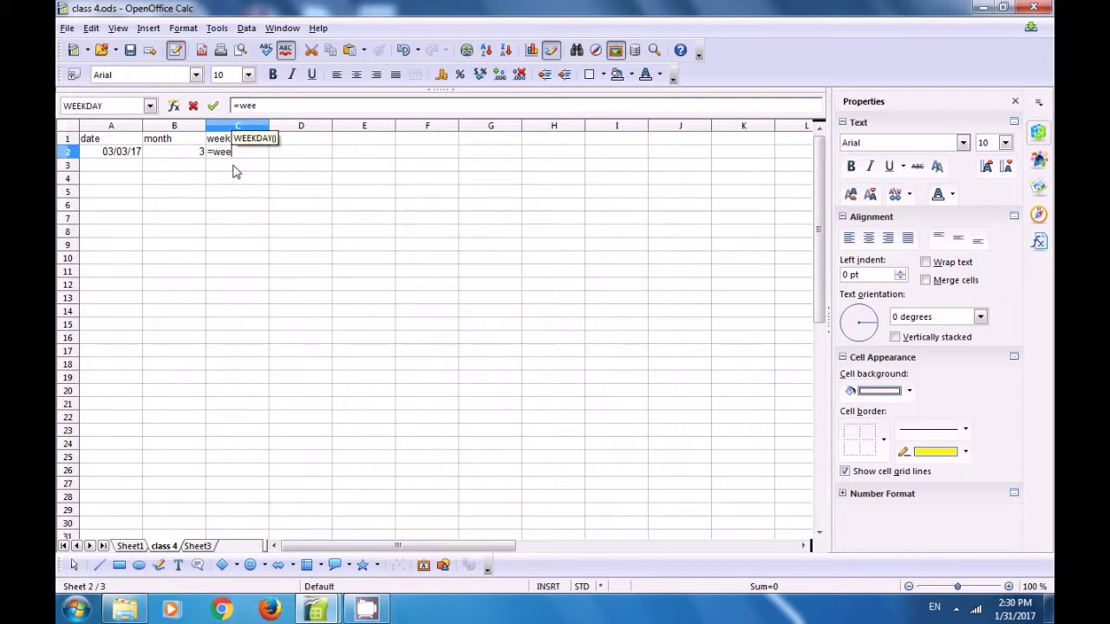
text(kda)
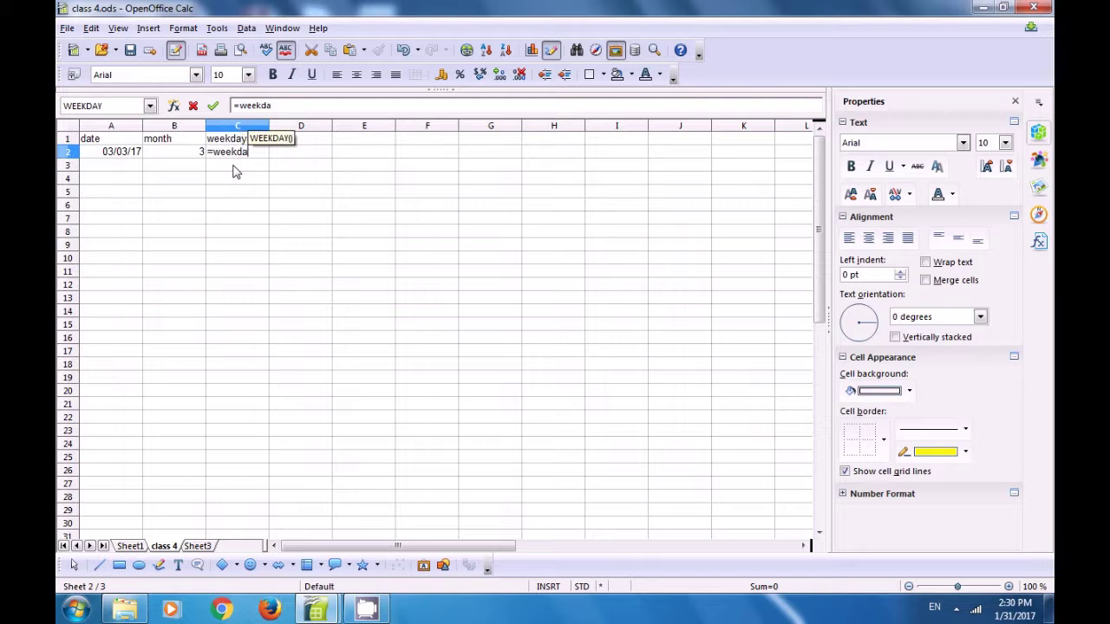
text(y()
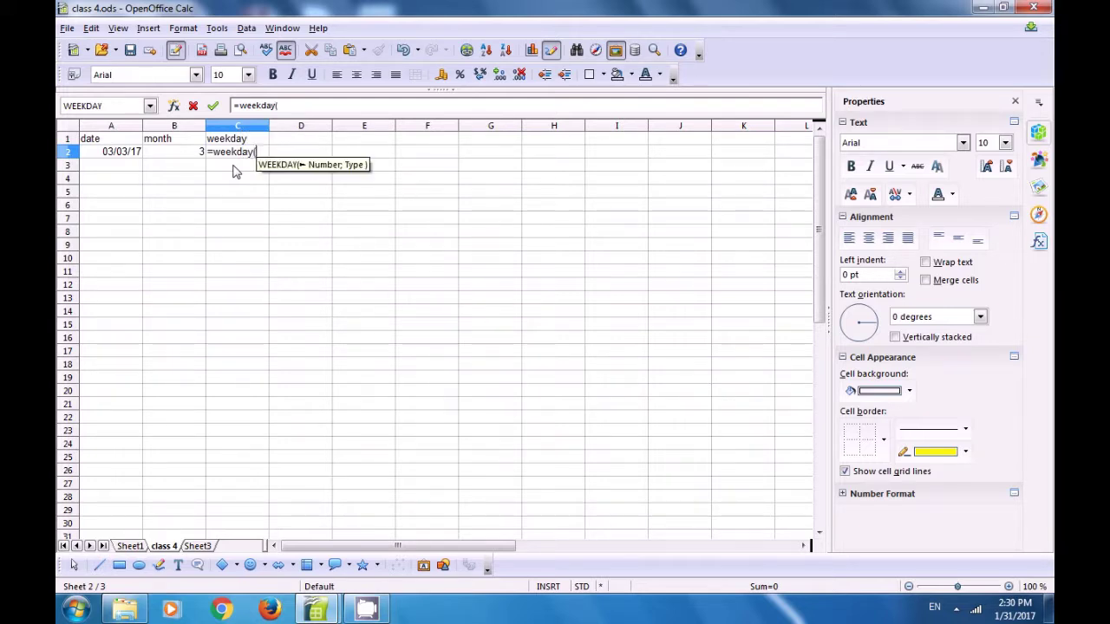
text(5-5-)
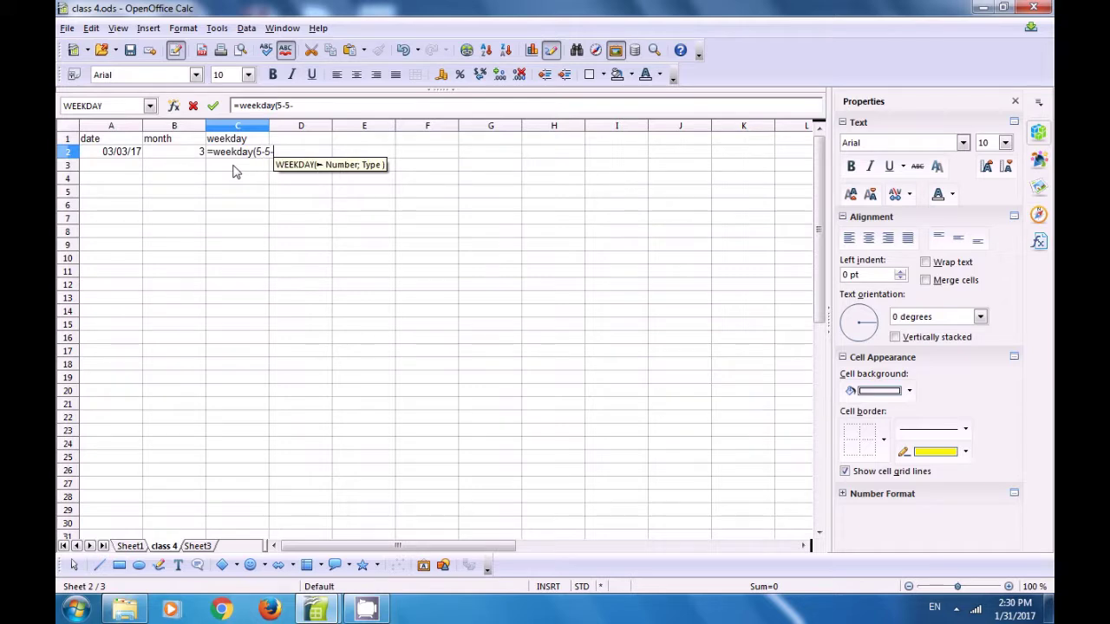
text(2)
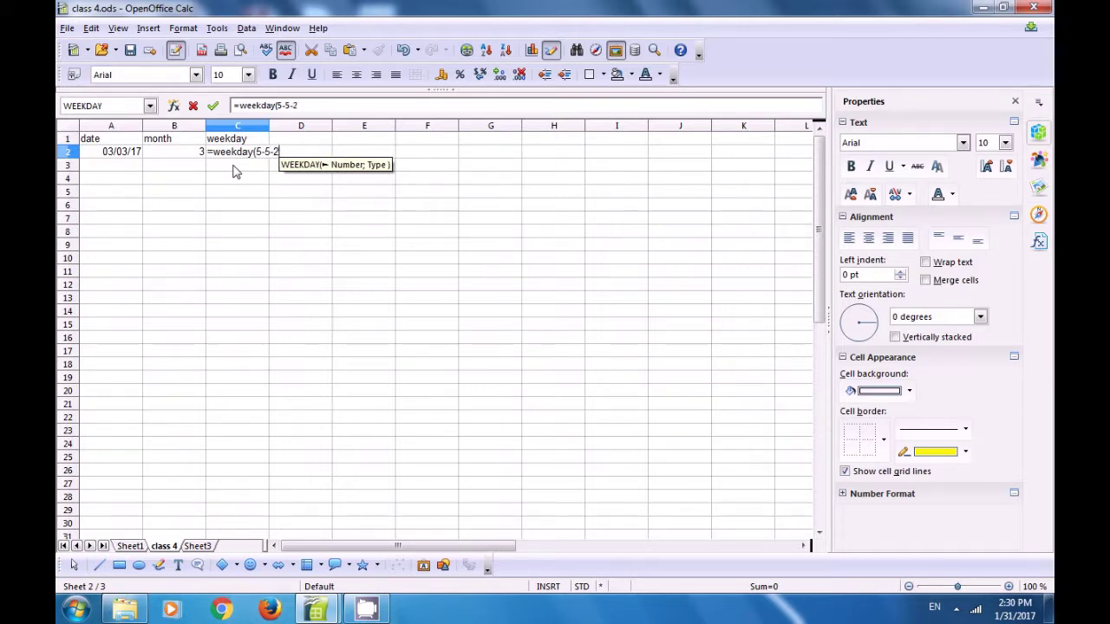
text(008)
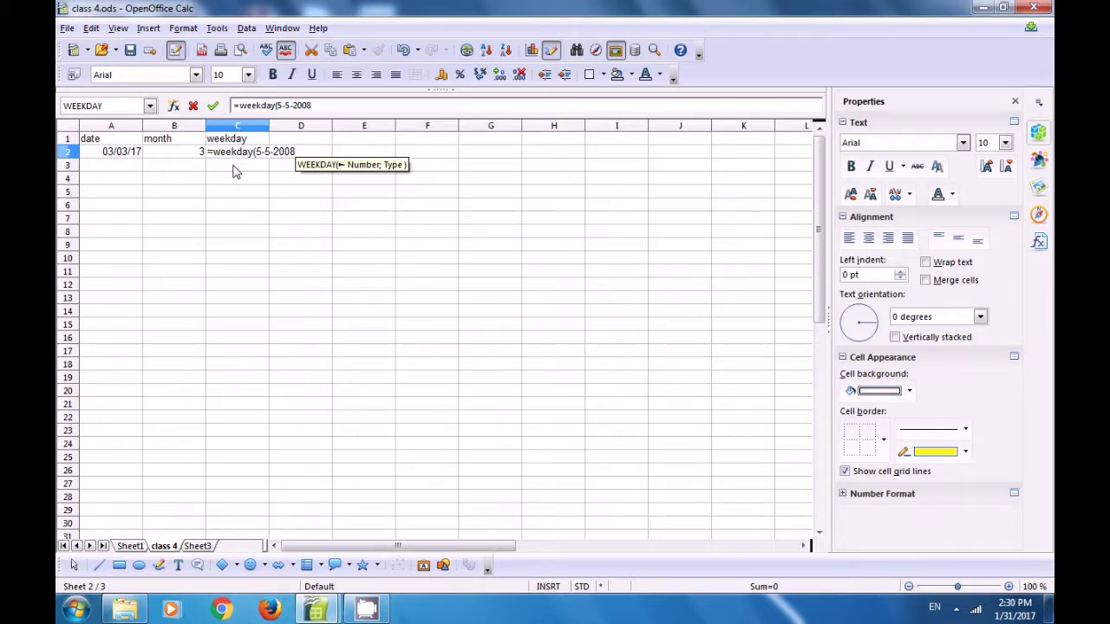
text(;1)
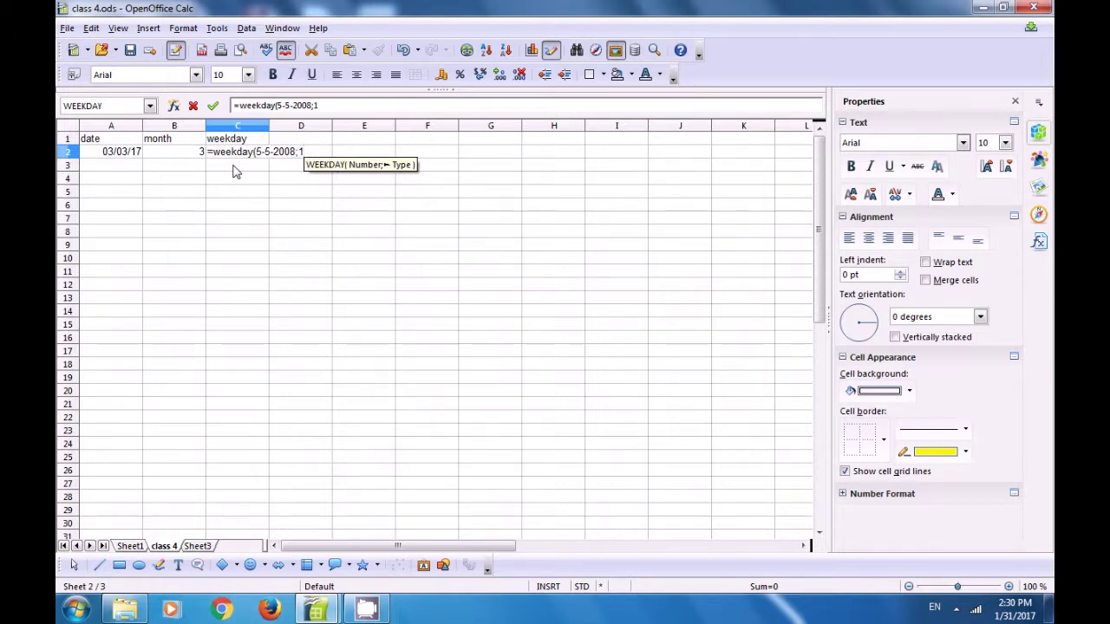
text())
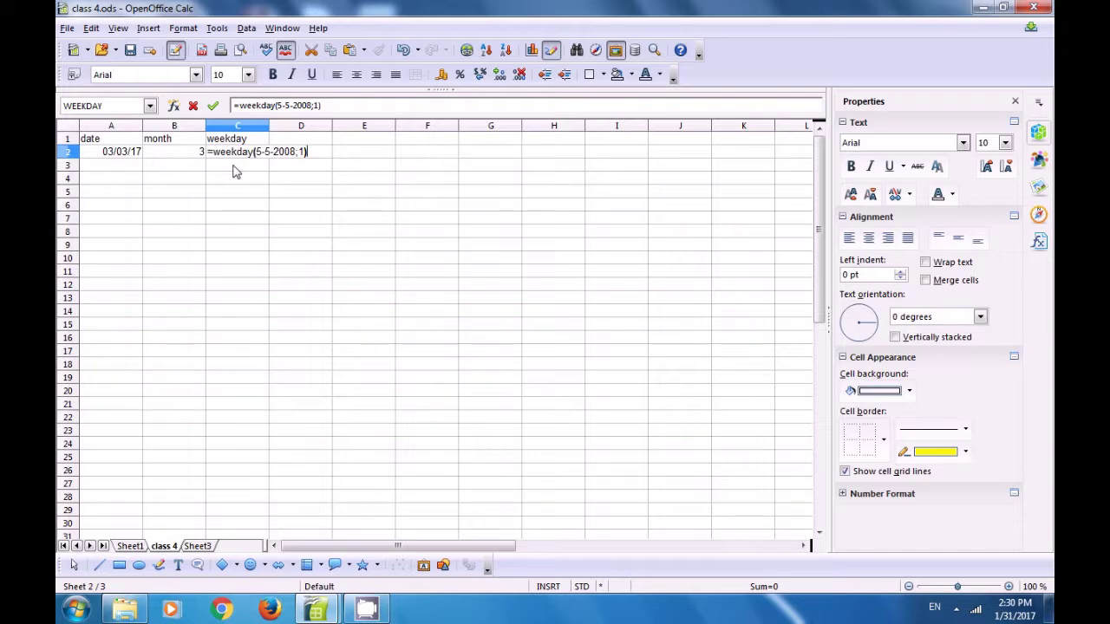
Commit the WEEKDAY formula so C2 shows 1, then begin the E1 heading.
key(Return)
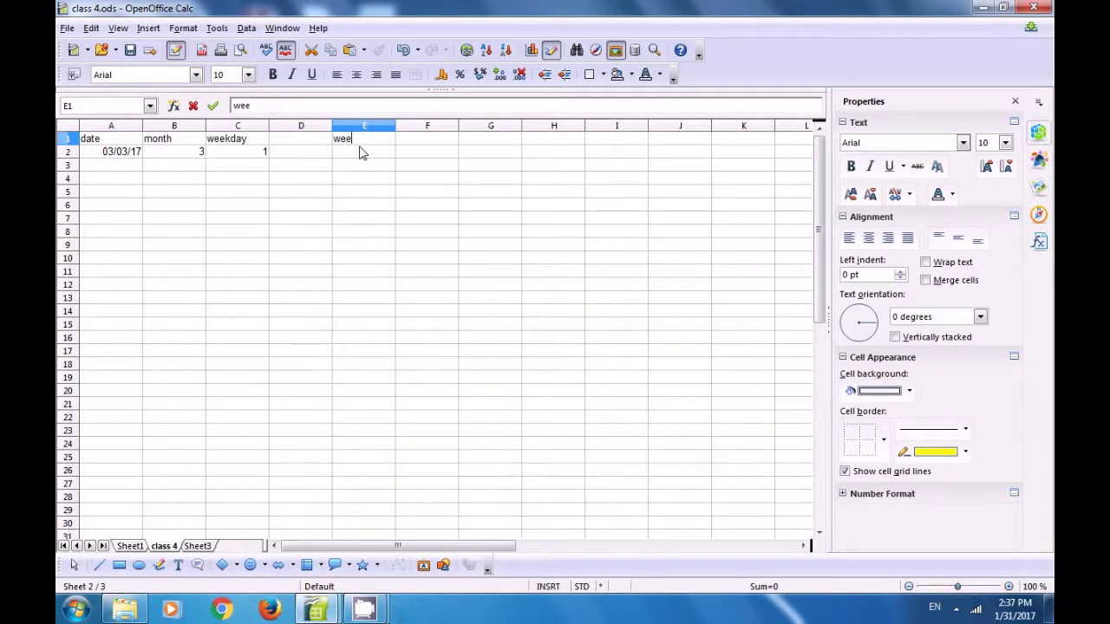
text(k)
key(BackSpace)
Finish the E1 heading as 'week count'.
text(k count)
click(363, 152)
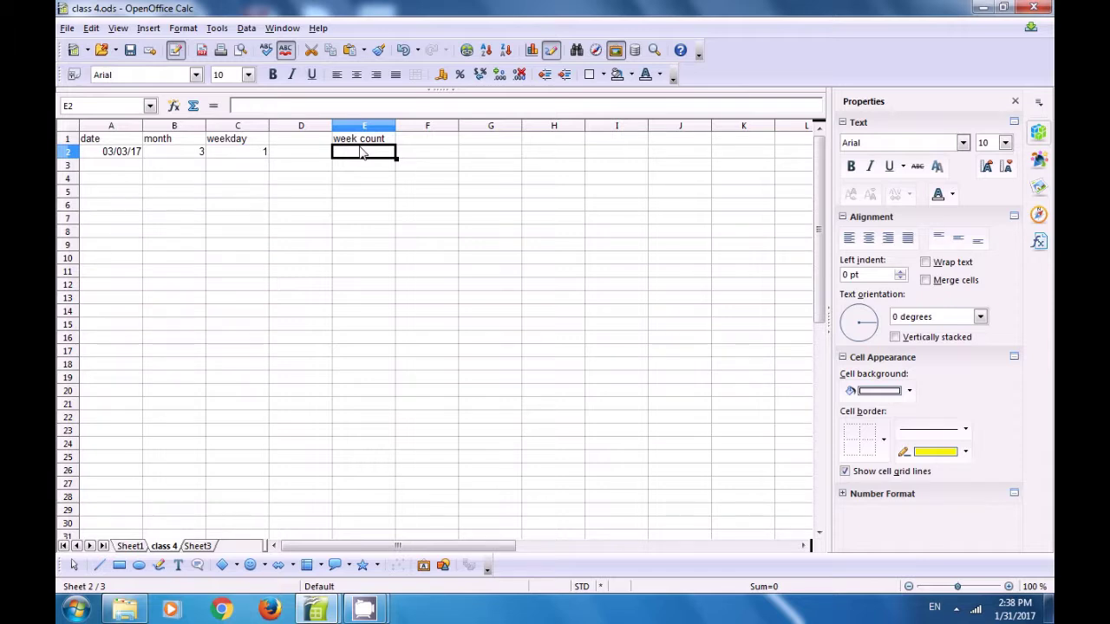
key(Up)
key(Down)
Enter =weeksinyear(1997) in E2, returning 52.
text(=)
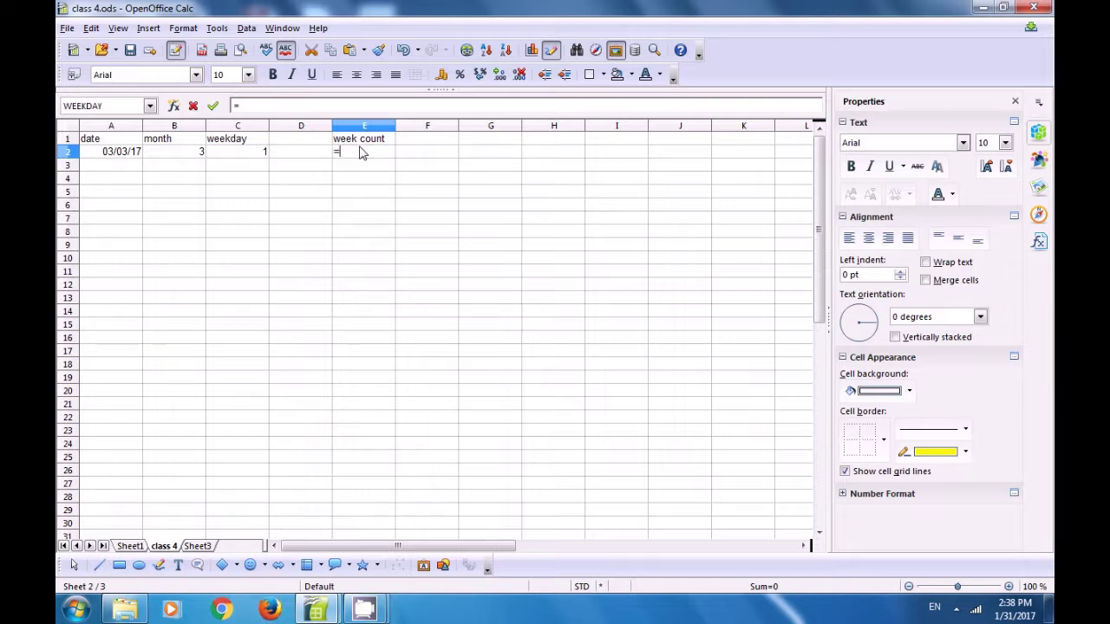
text(wee)
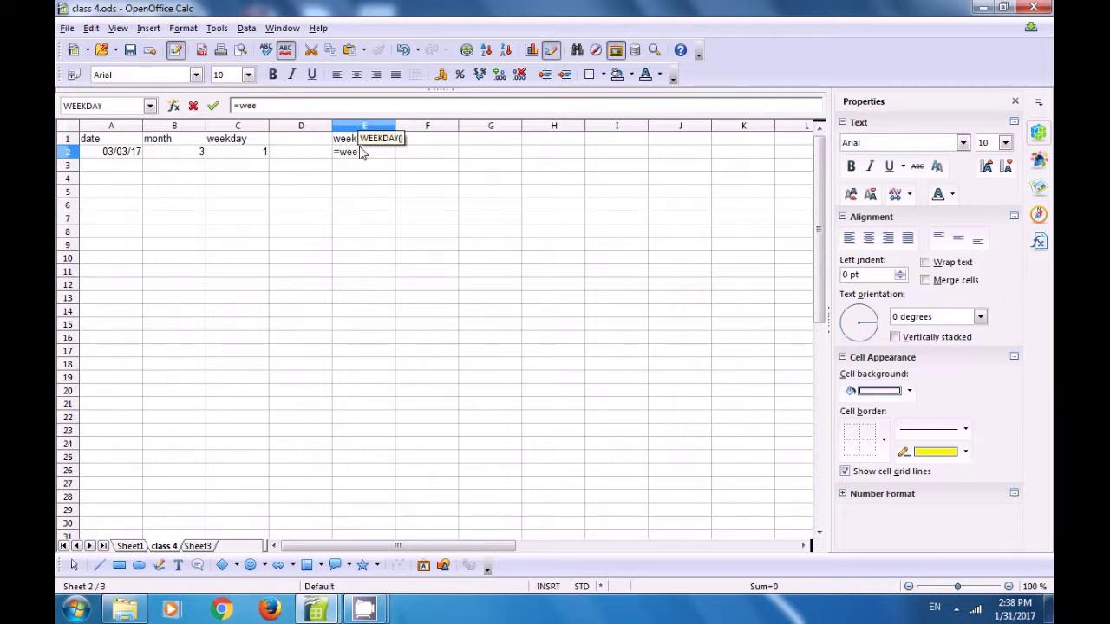
text(k)
key(BackSpace)
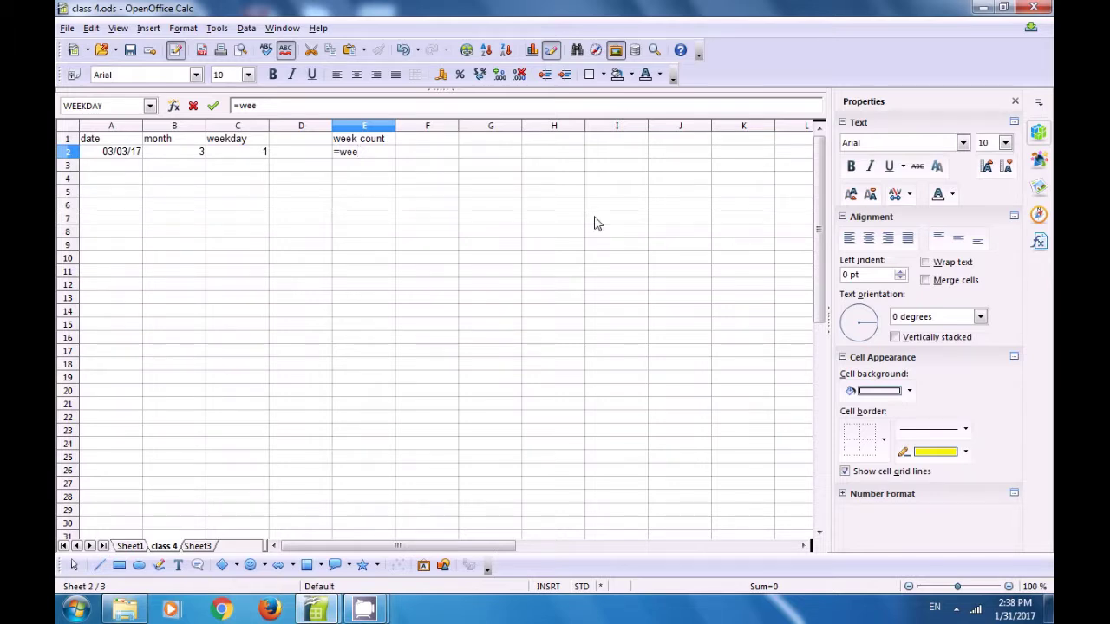
text(ksinye)
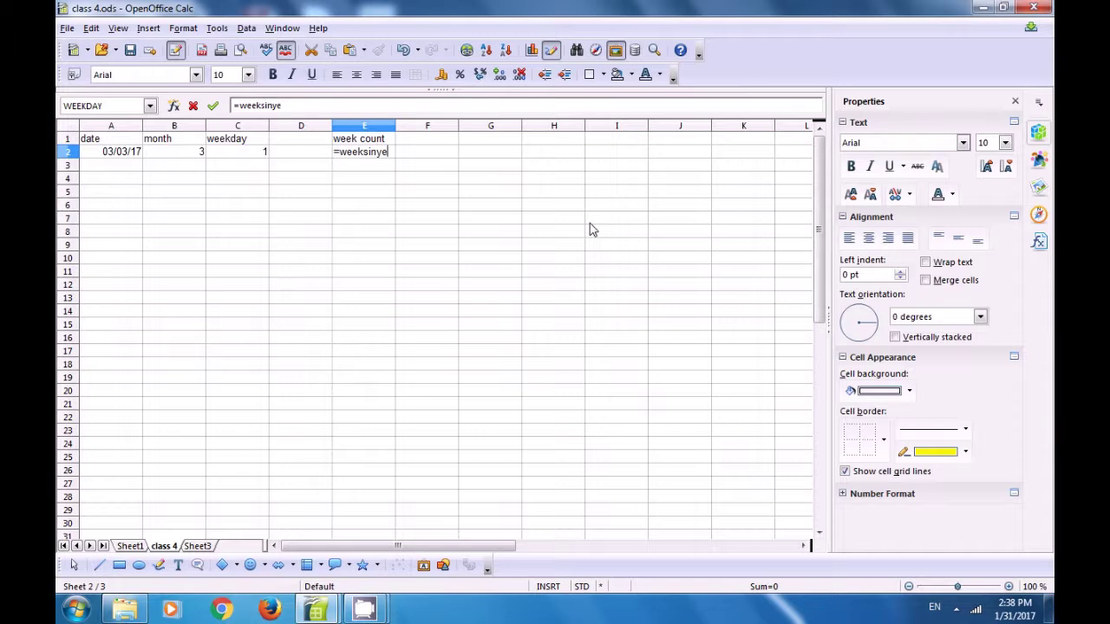
text(ar()
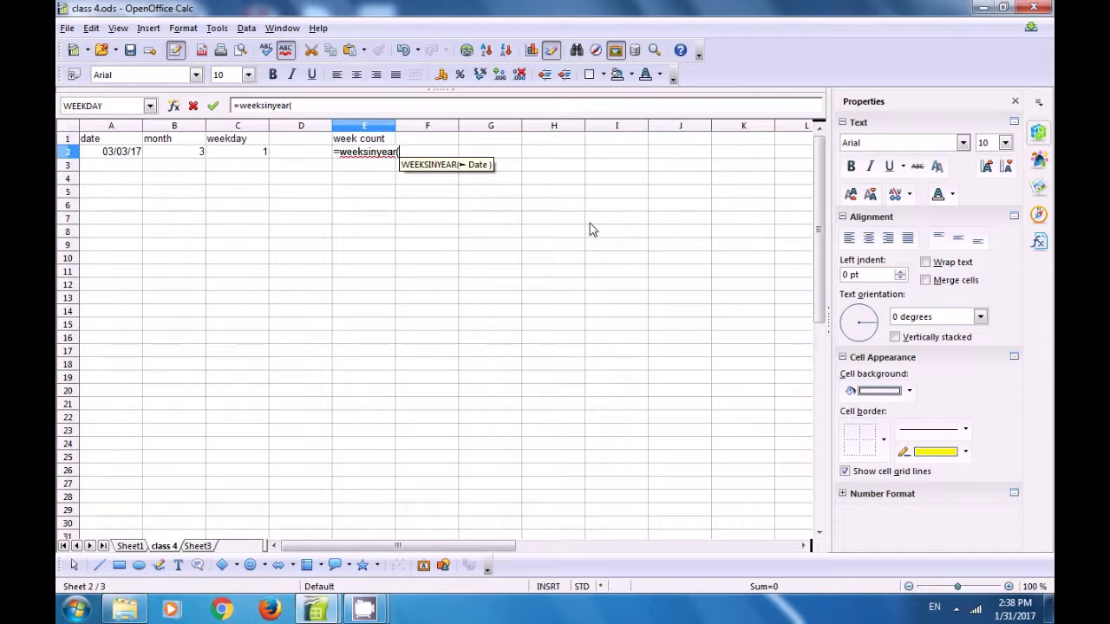
text(199)
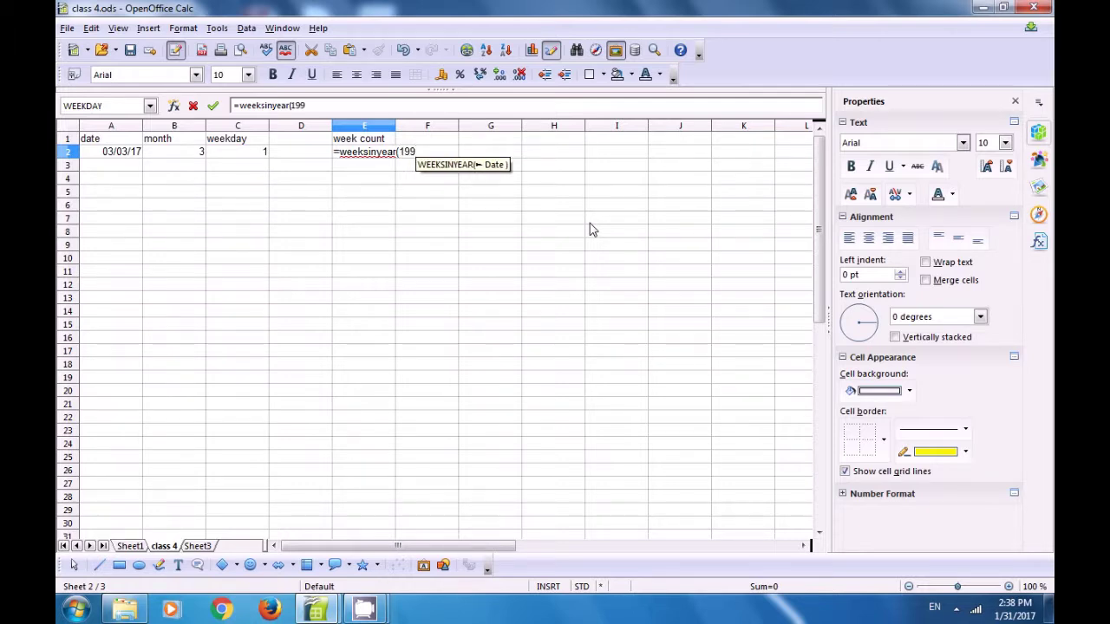
text(7)
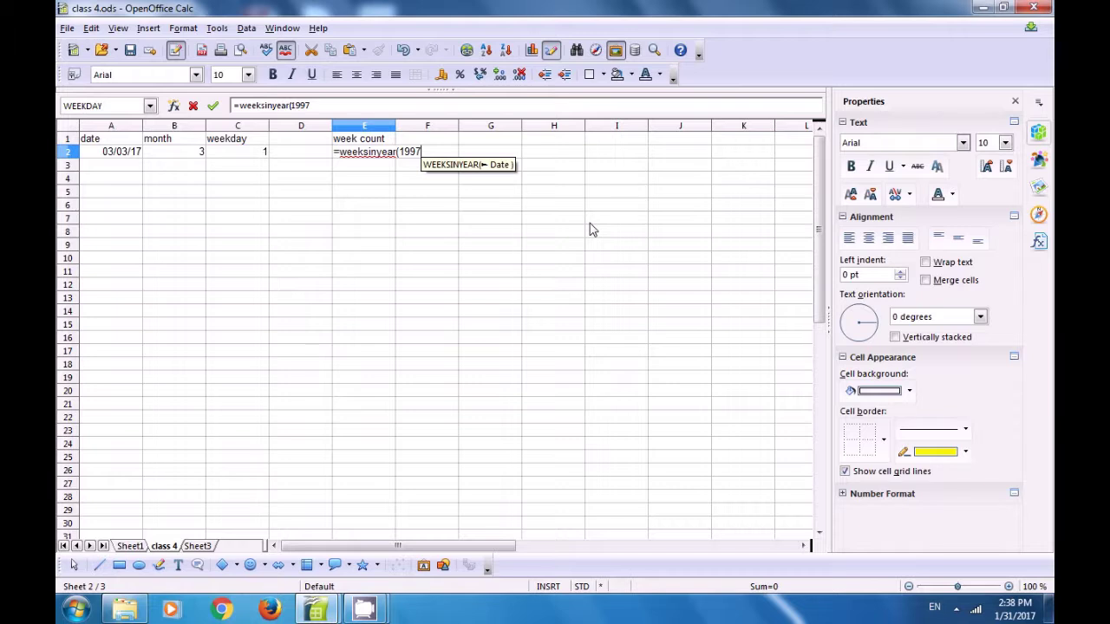
text())
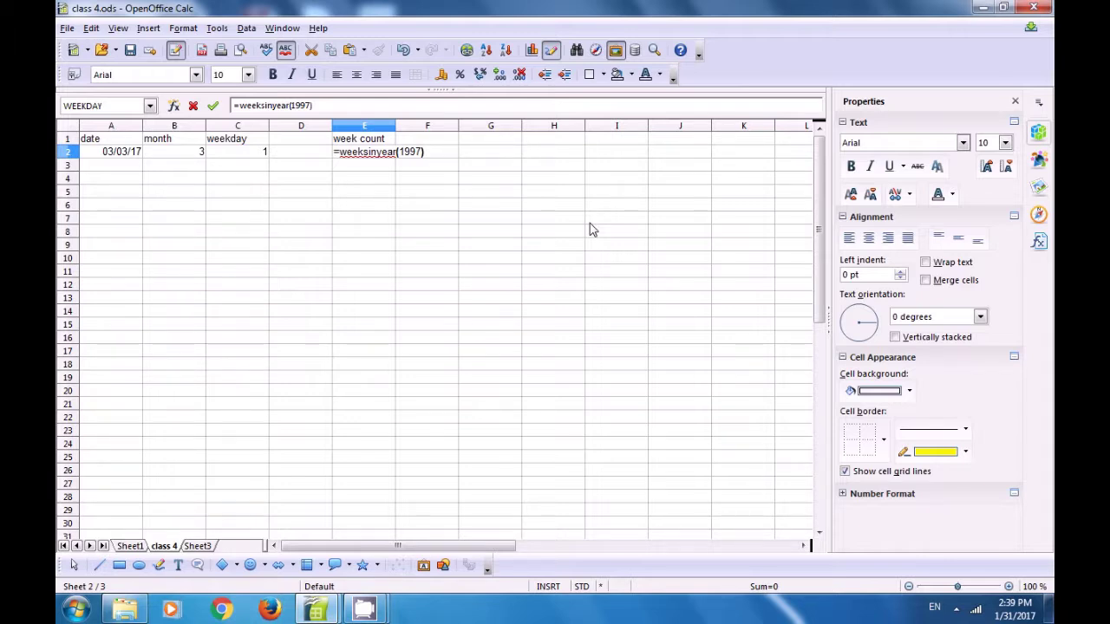
key(Return)
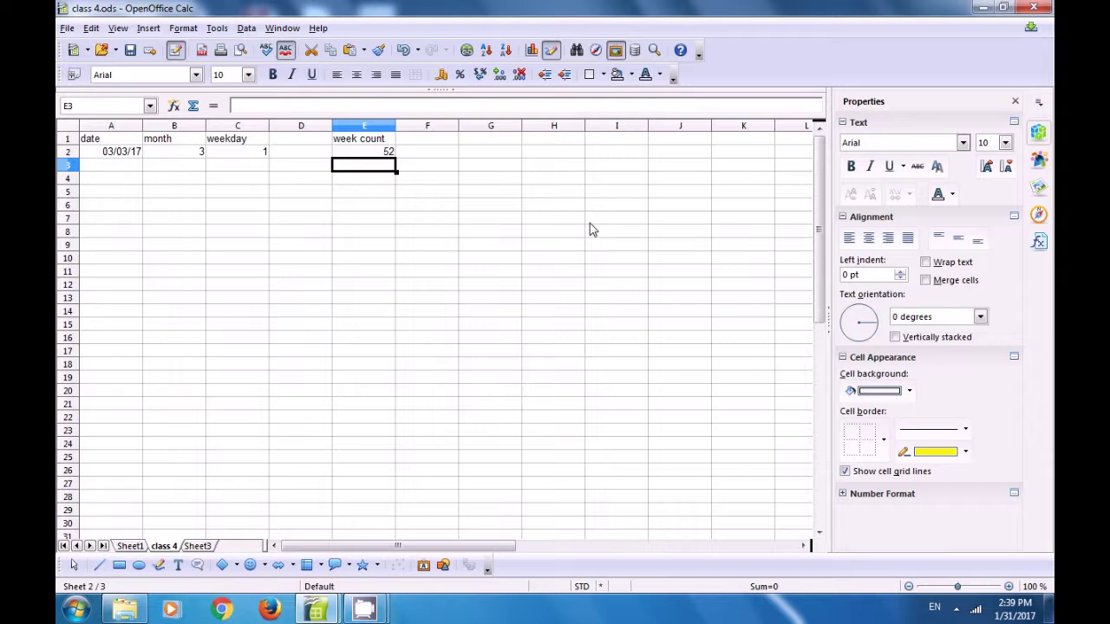
Enter =weeksinyear(1997) in E3 as well and compare it with E2, both 52.
text(=)
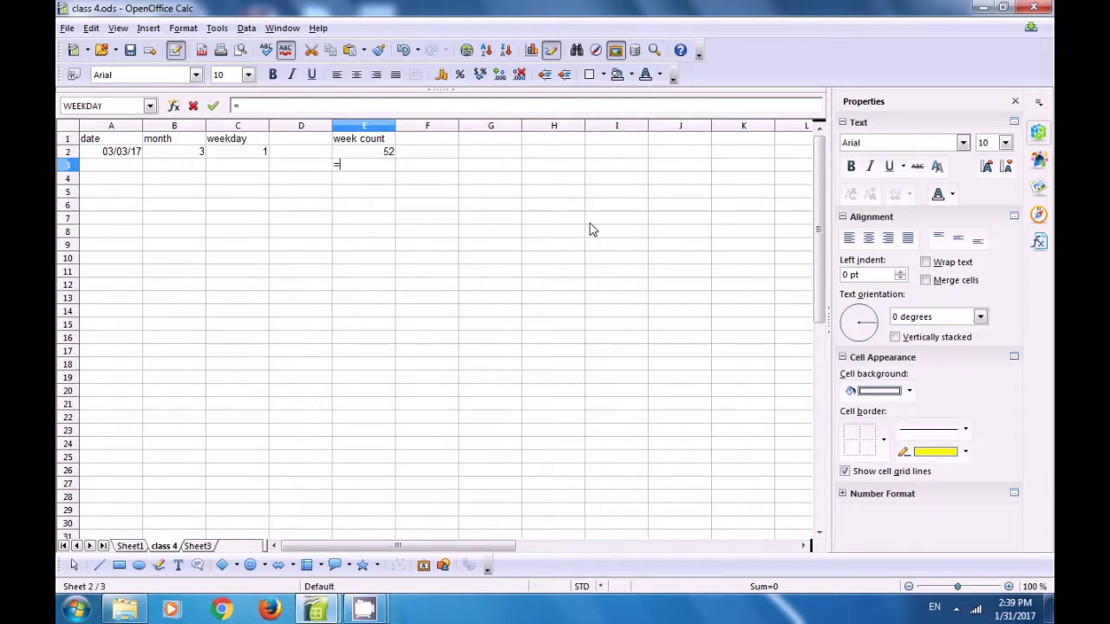
text(wee)
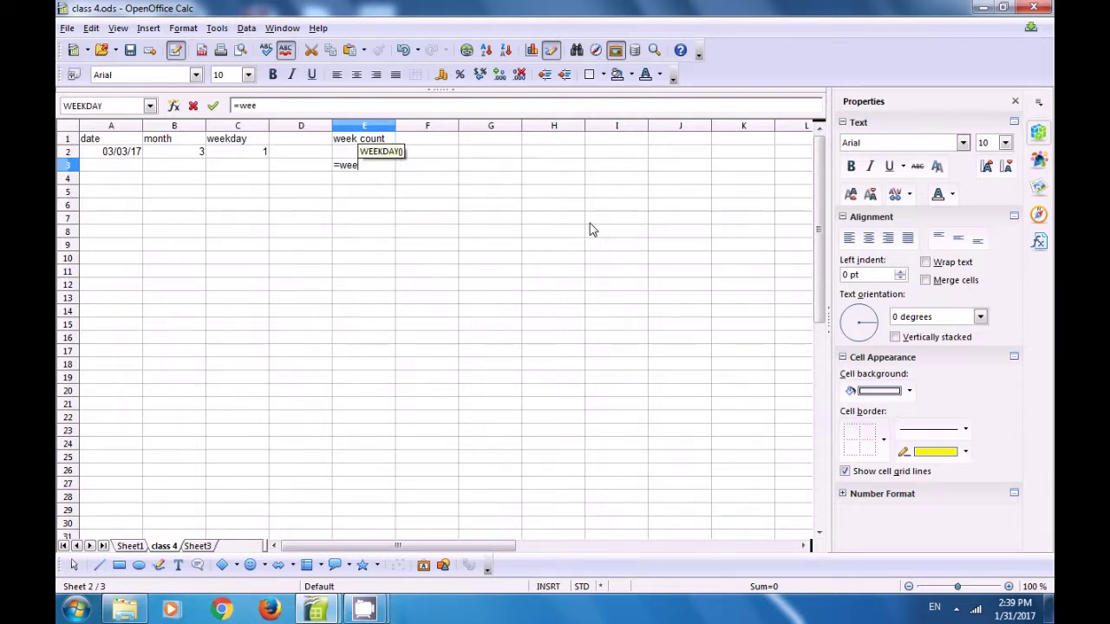
text(ks)
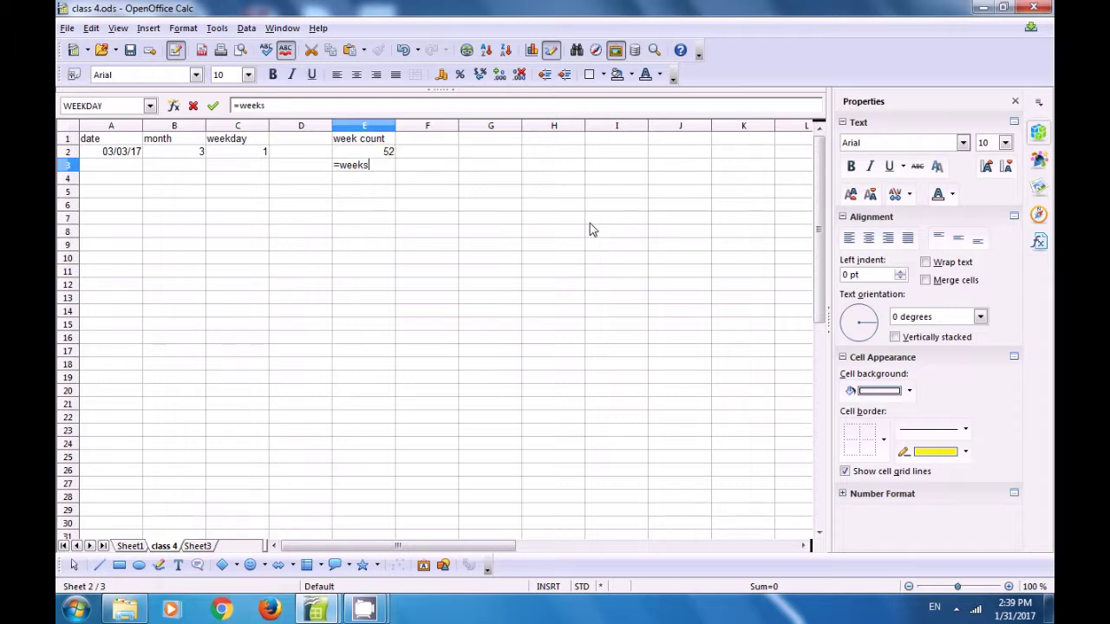
text(inyear()
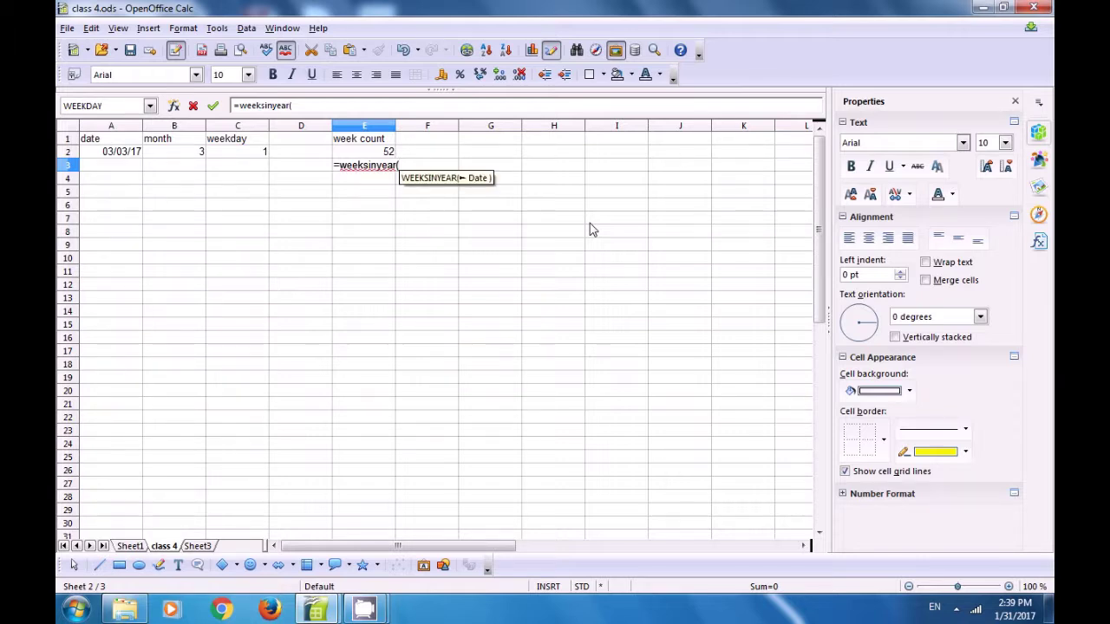
text(19)
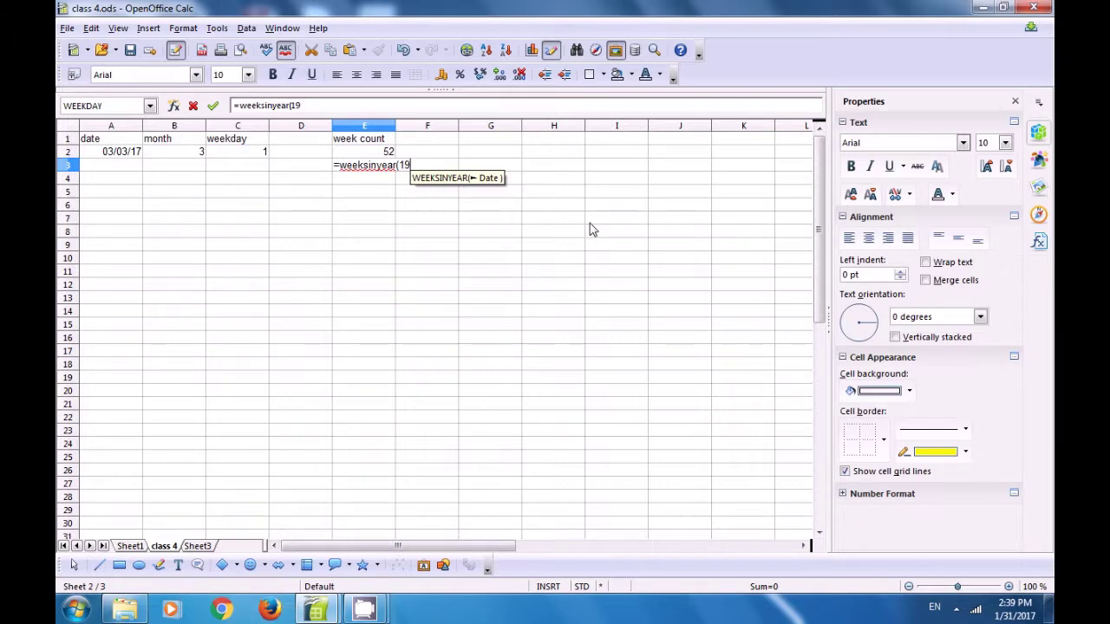
text(97)
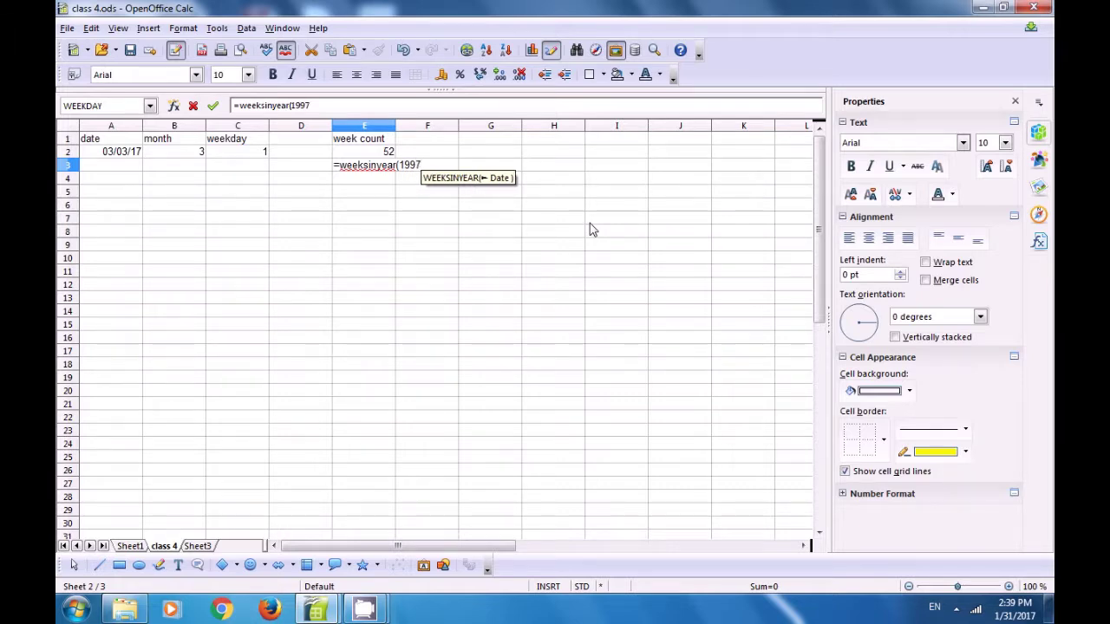
text())
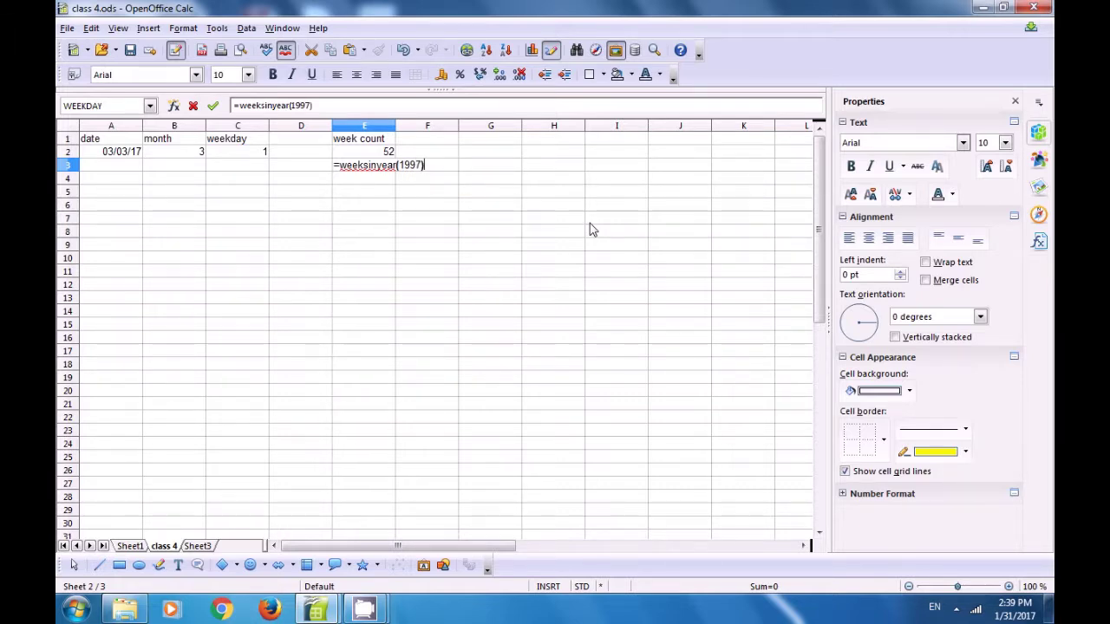
key(Return)
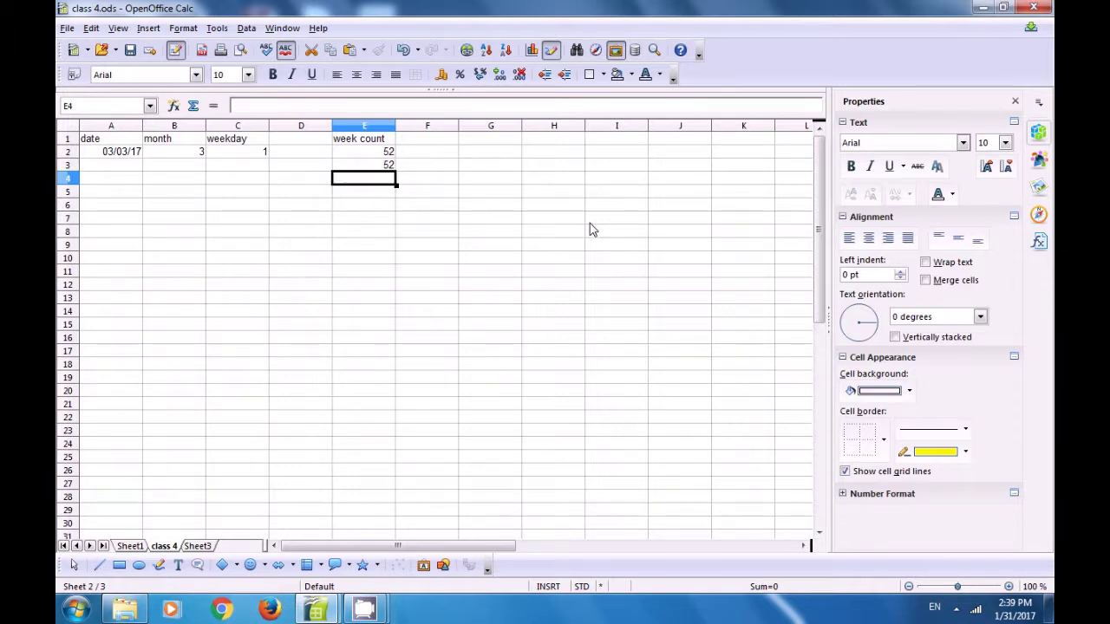
click(392, 154)
click(390, 166)
click(375, 154)
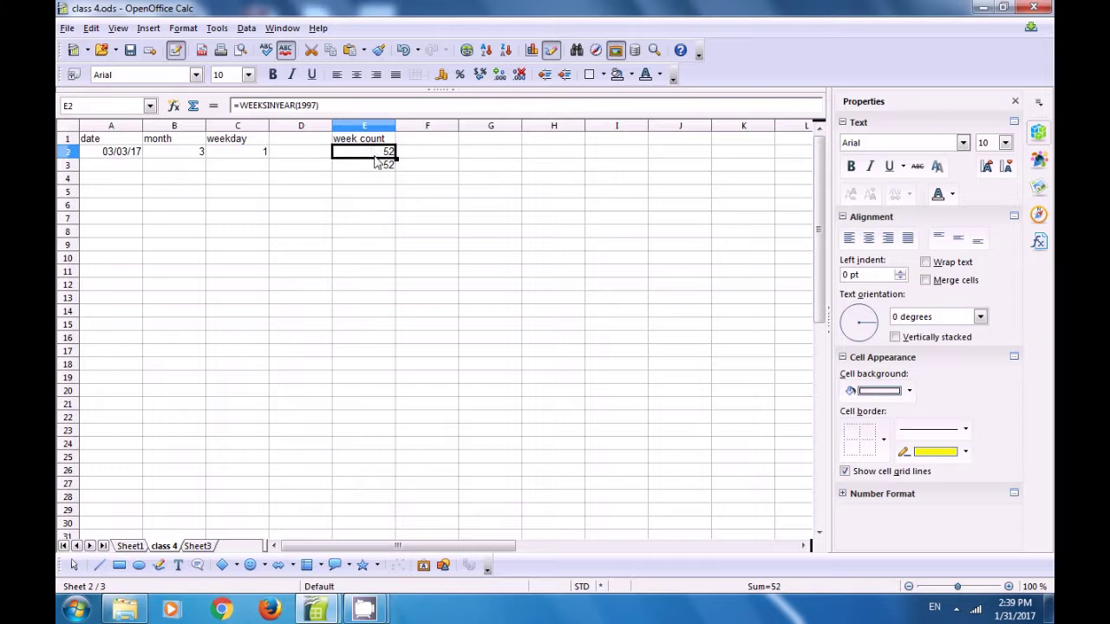
click(384, 164)
click(384, 154)
click(385, 167)
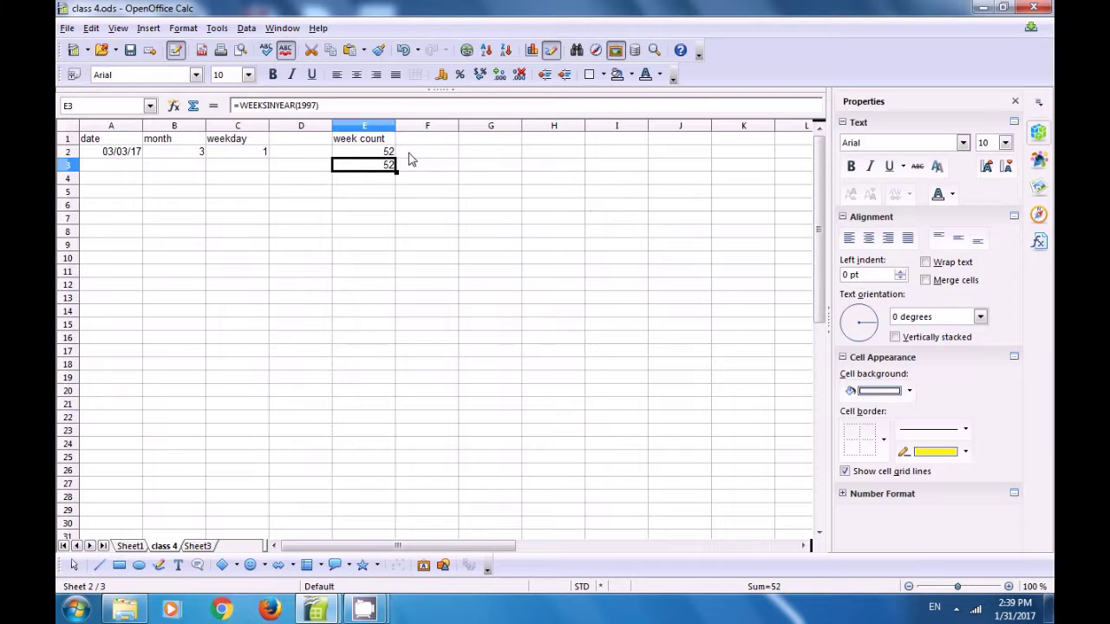
click(409, 154)
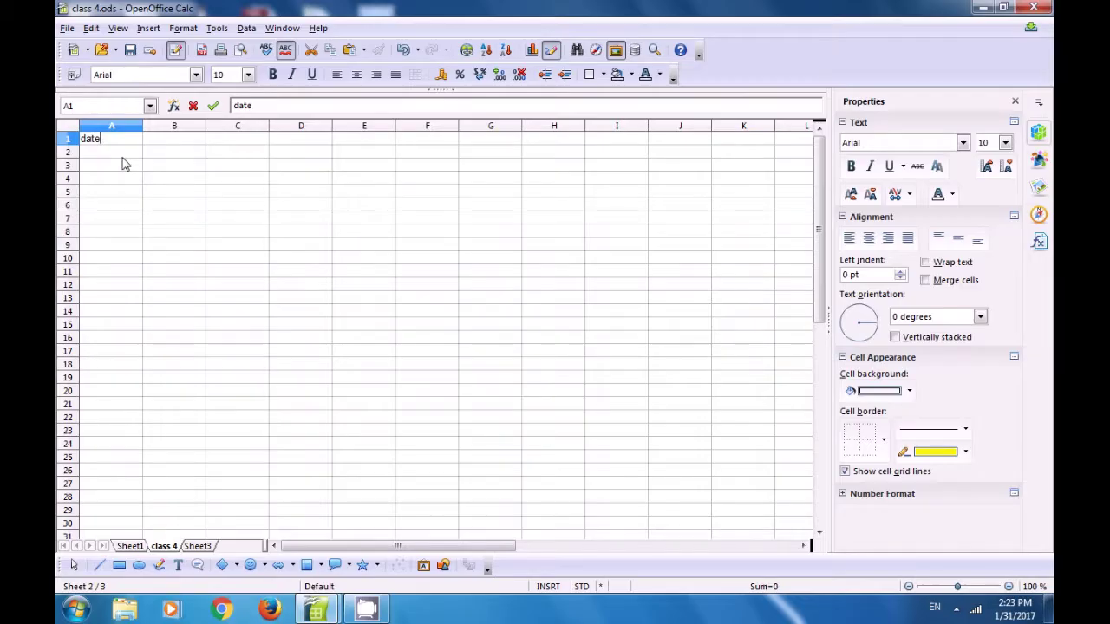
Enter the heading 'date' in cell A1.
key(Return)
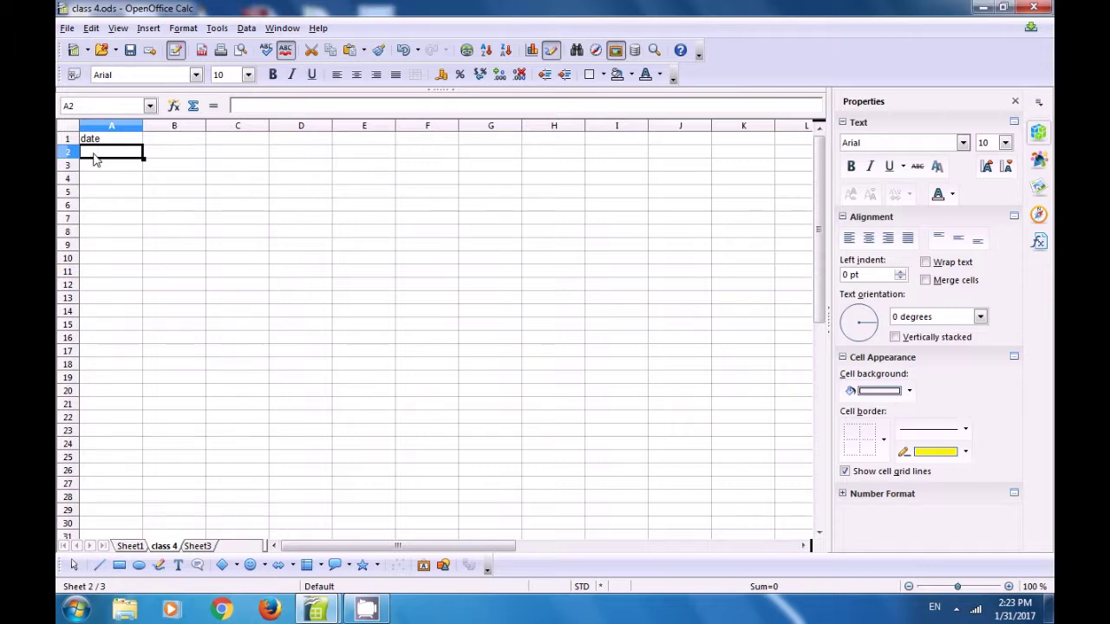
Enter =DATE(2017;2;31) in A2, which shows 03/03/17, then select B1.
text(=date)
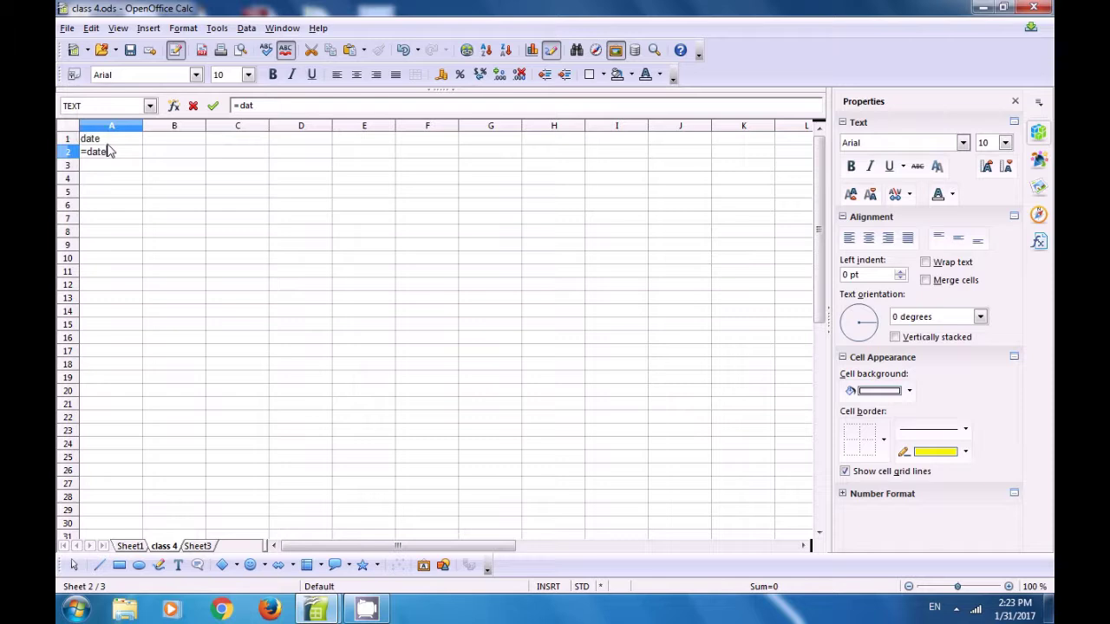
text(()
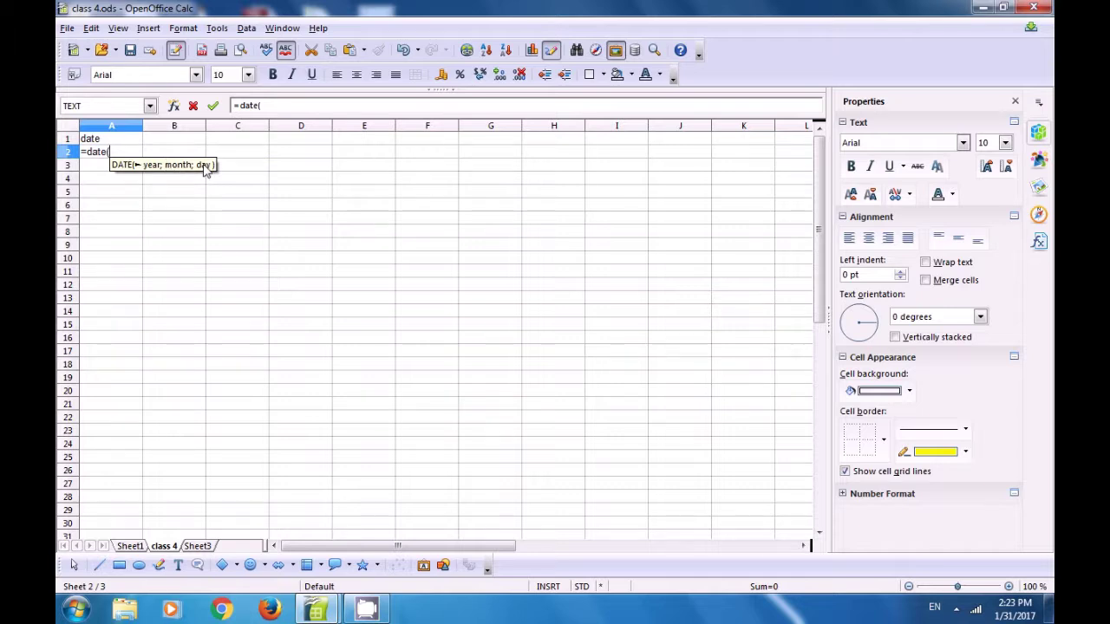
text(20)
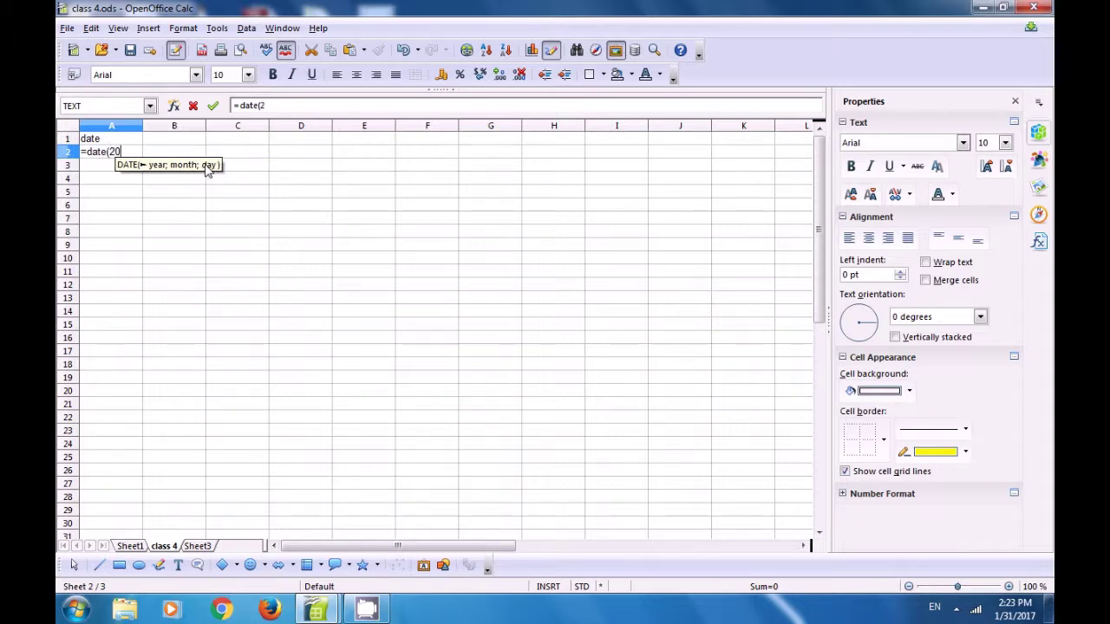
text(17;)
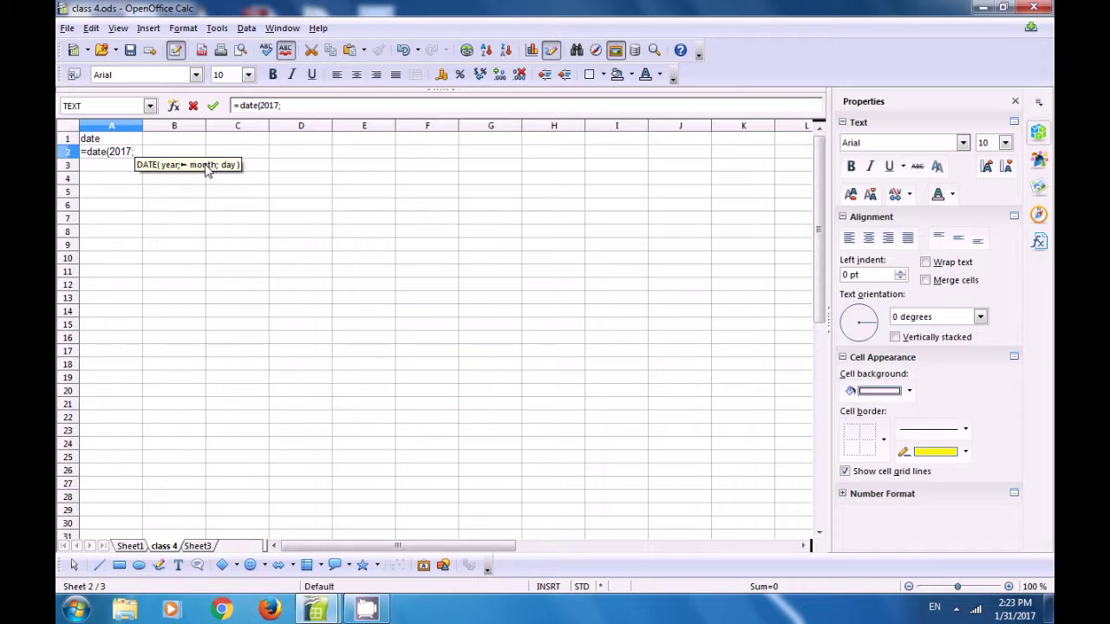
text(2;)
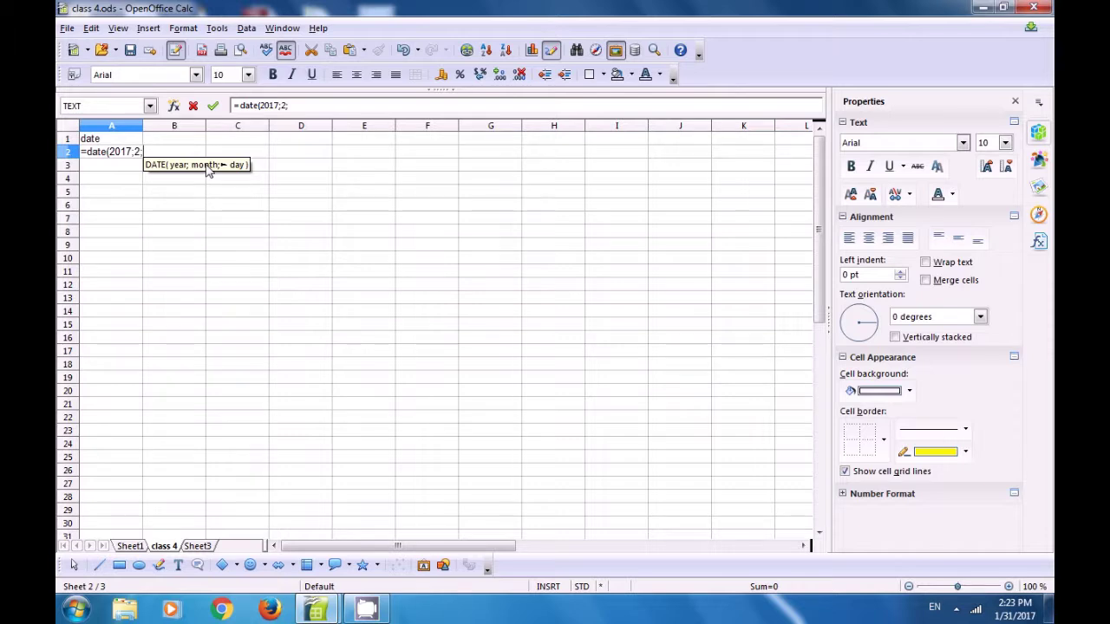
key(BackSpace)
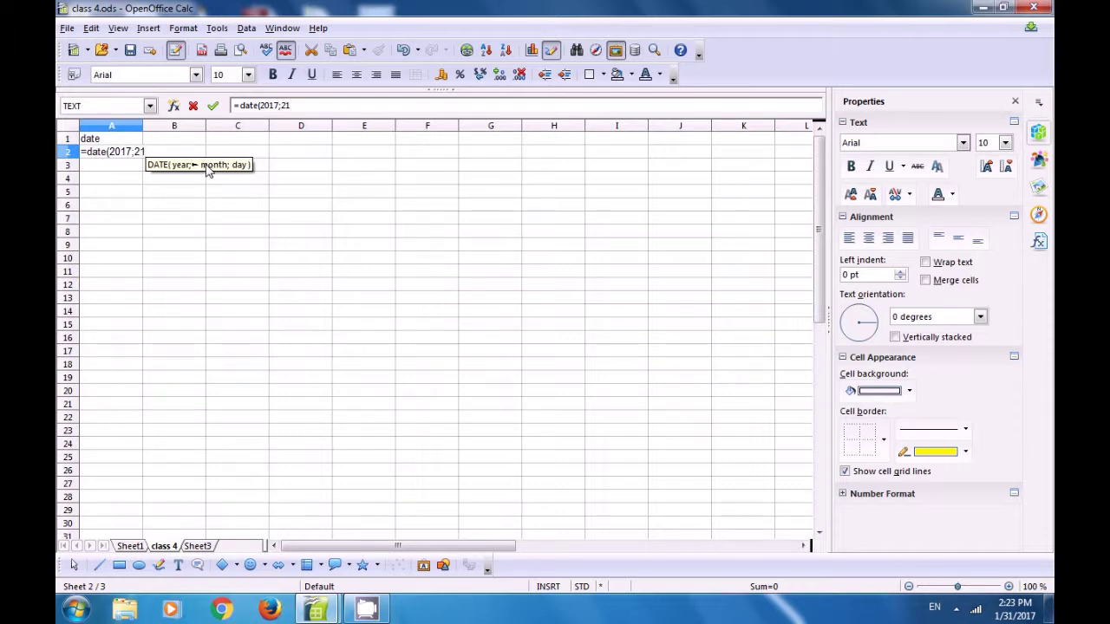
text(;31)
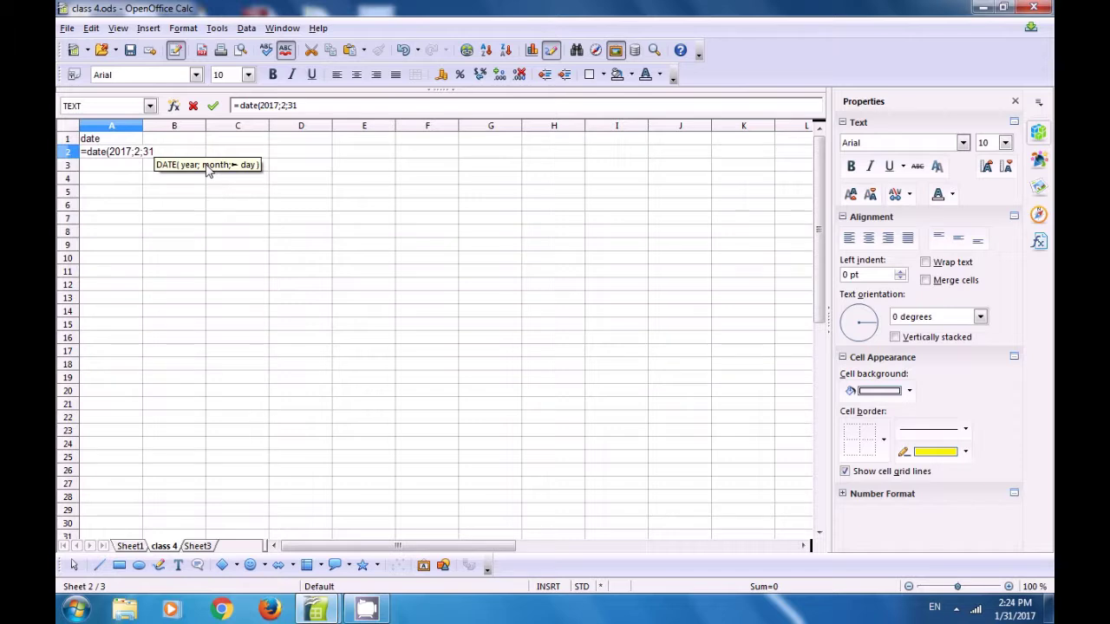
text())
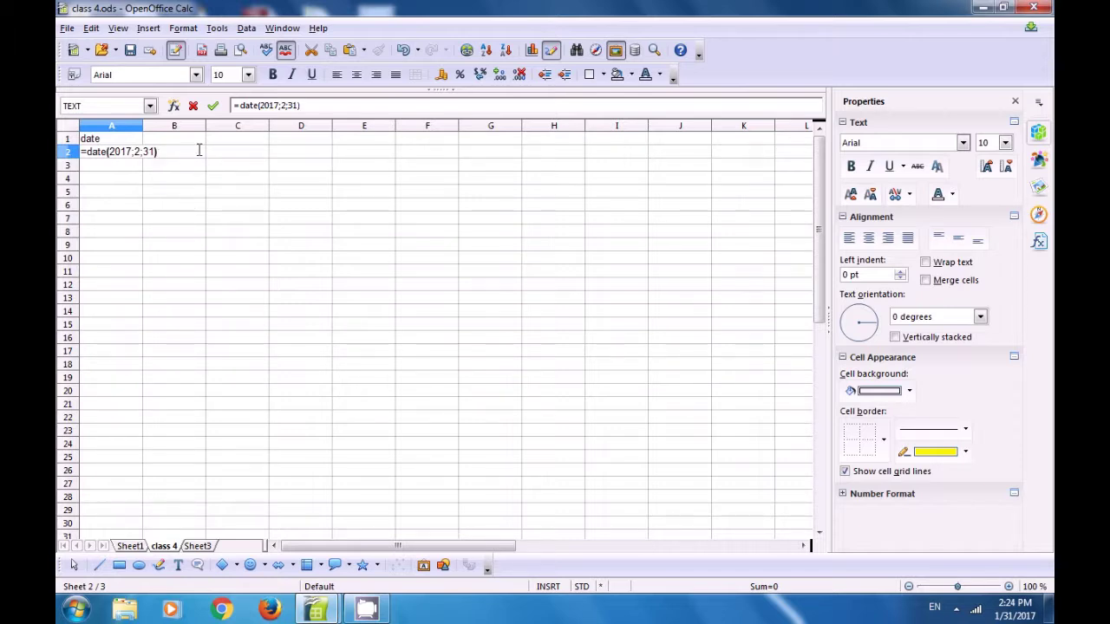
key(Return)
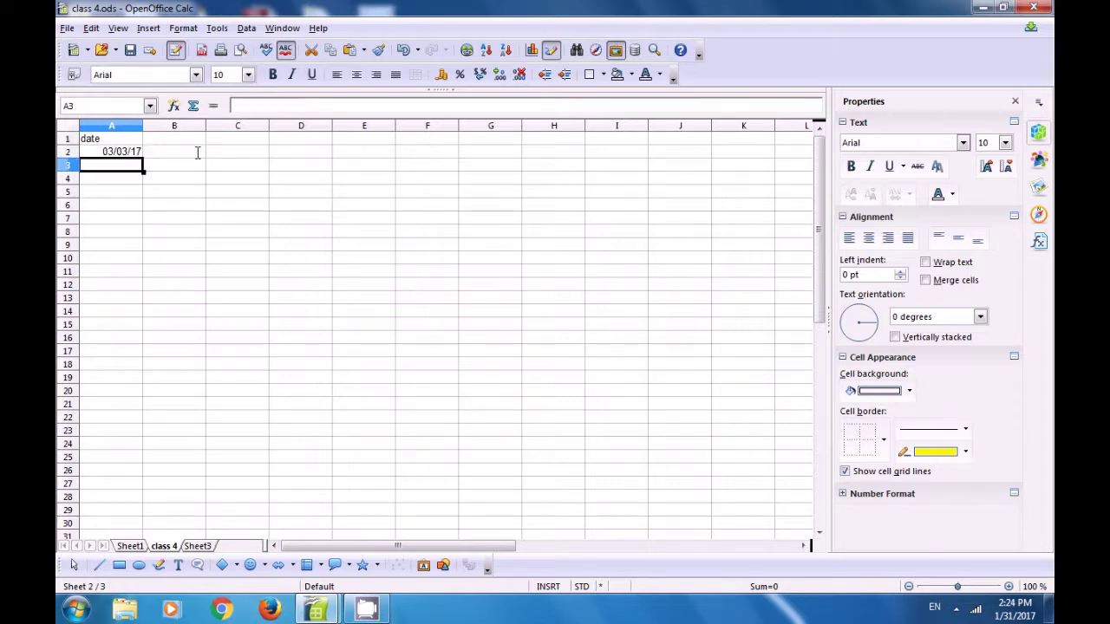
click(124, 154)
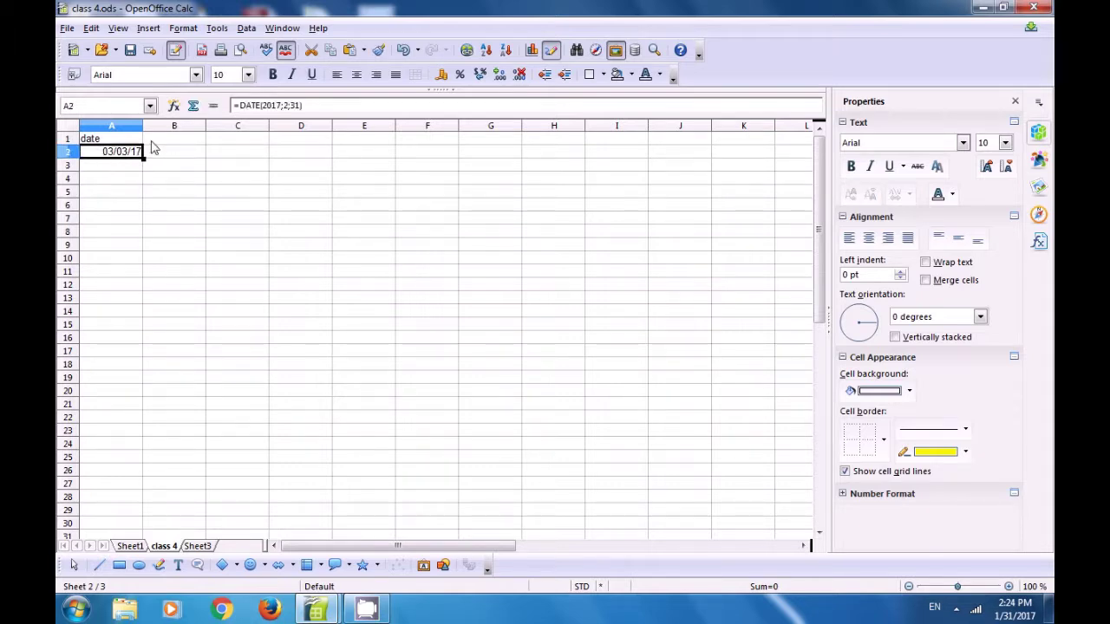
click(170, 141)
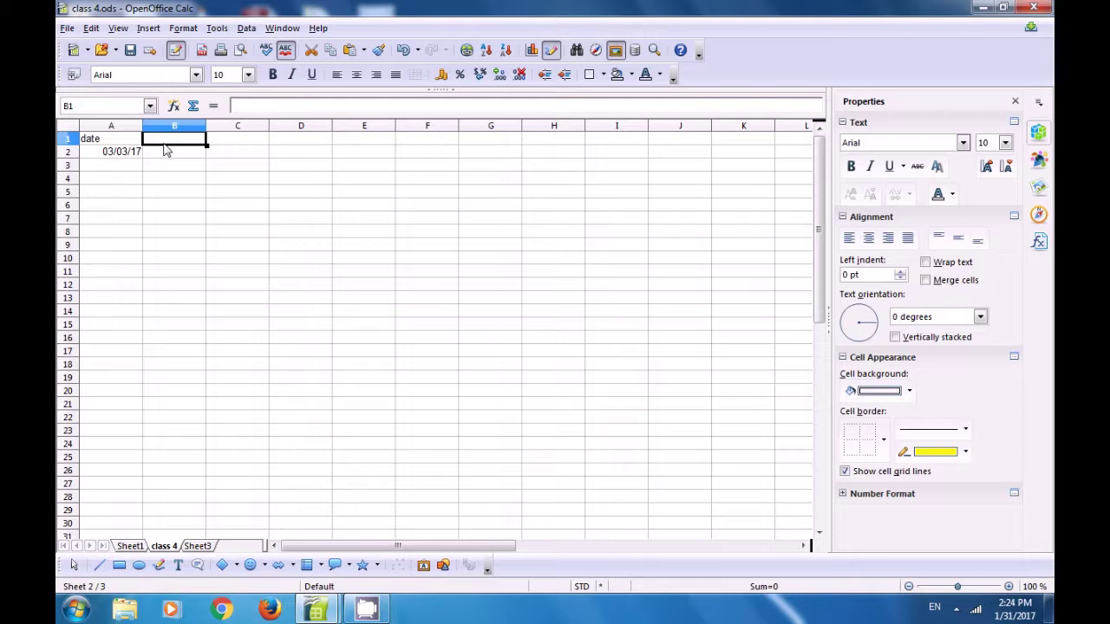
Enter the heading 'month' in cell B1.
text(month)
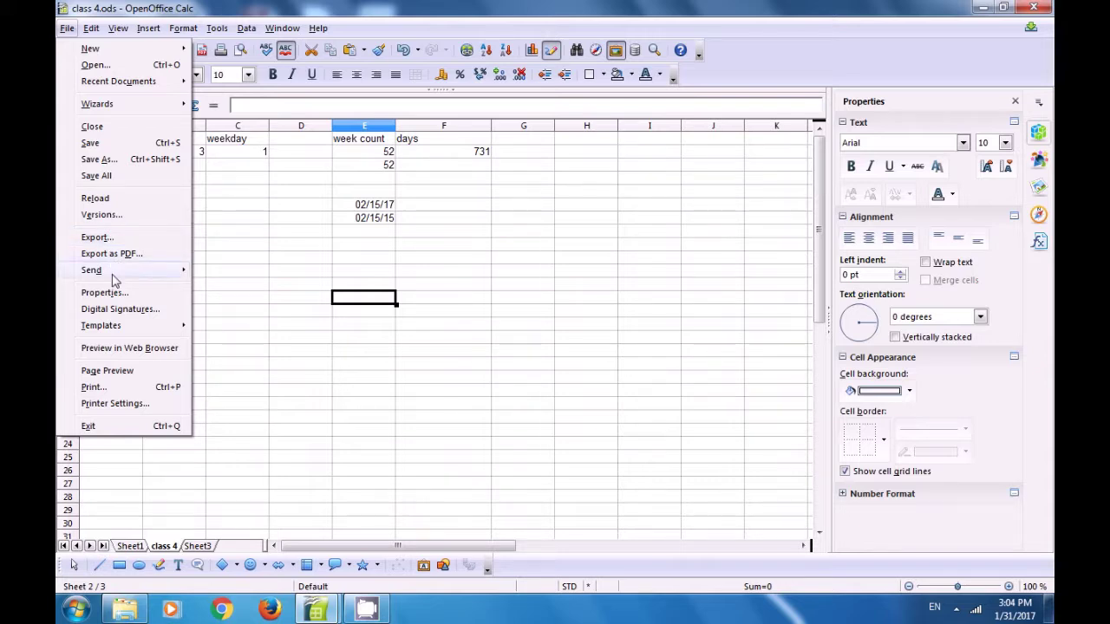
mouse_move(86, 31)
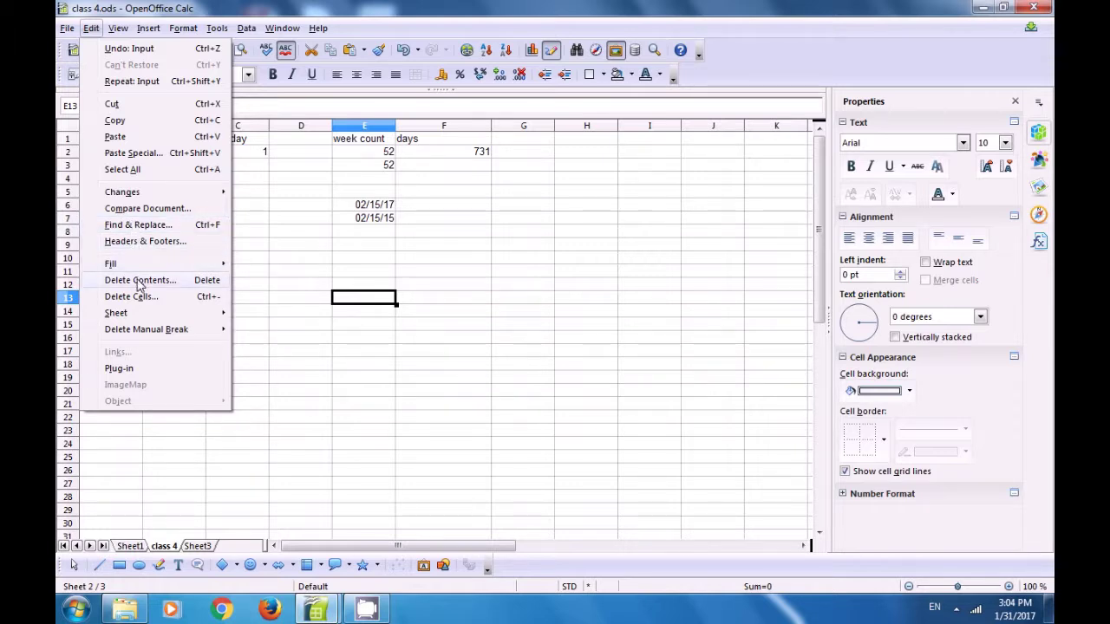
Merge the helpline1 spreadsheet from the Desktop into class 4.
click(119, 367)
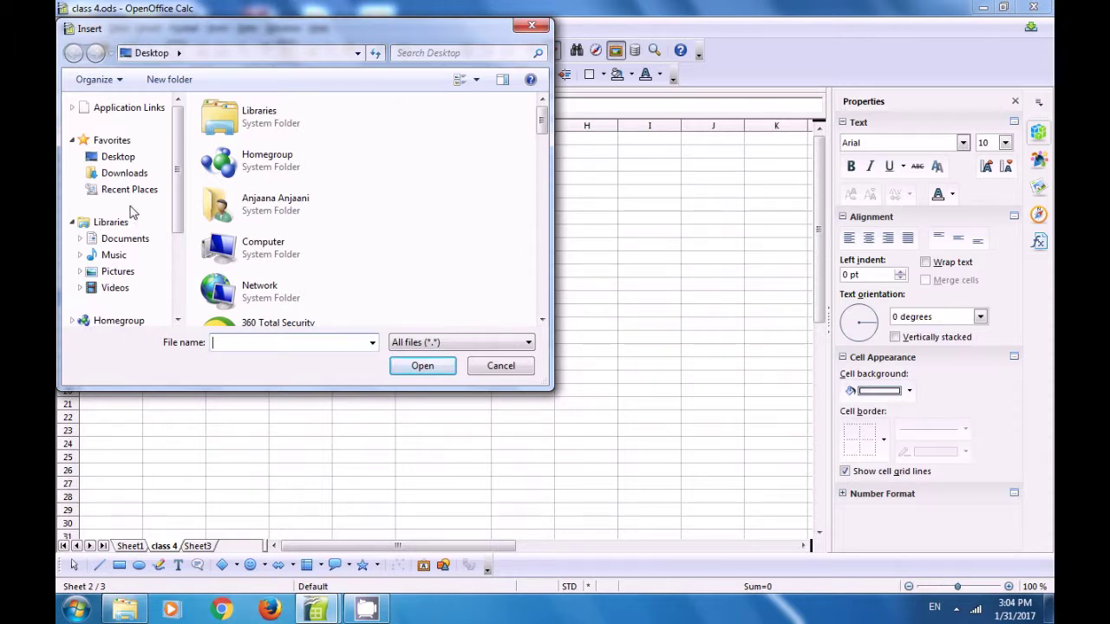
scroll(347, 208, down, 10)
click(328, 224)
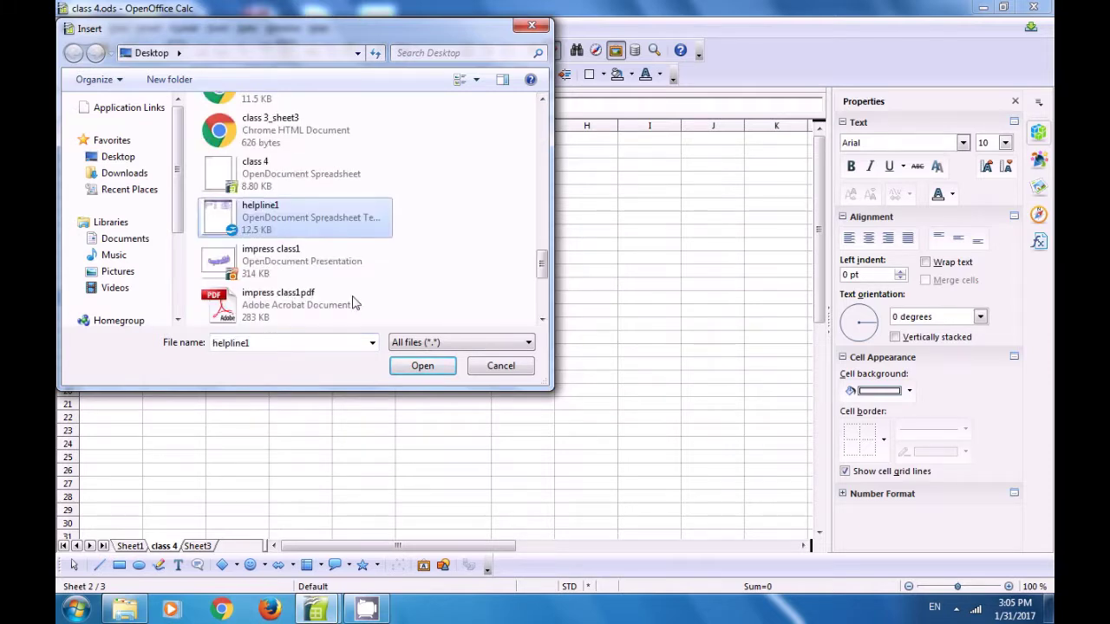
click(421, 366)
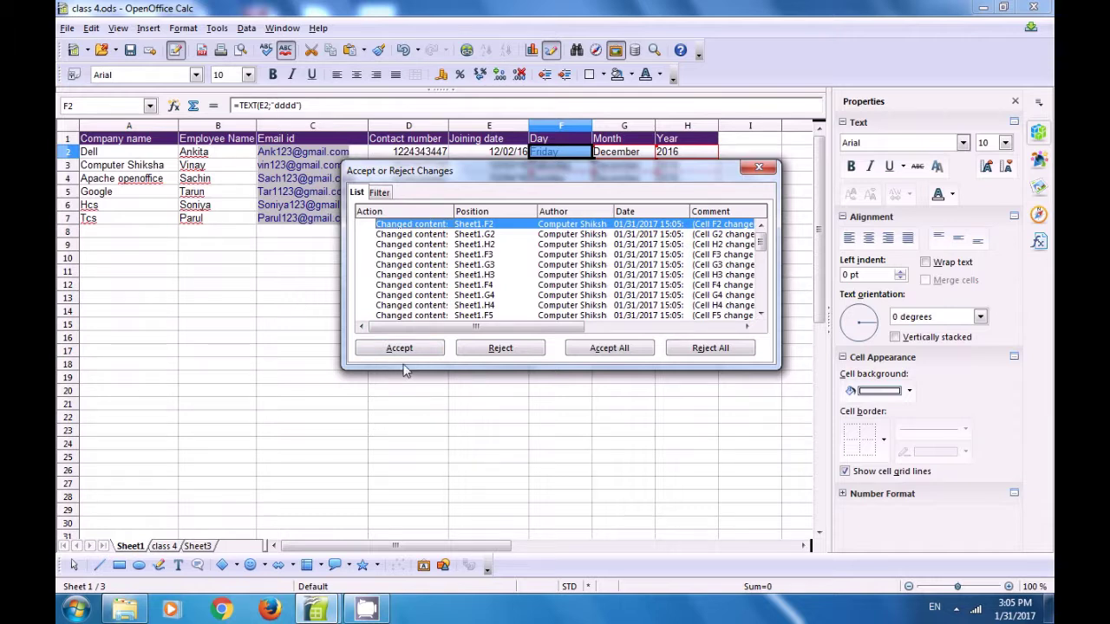
Review the recorded changes for cells H2, H3, G4 and F5.
click(417, 245)
click(432, 275)
click(429, 296)
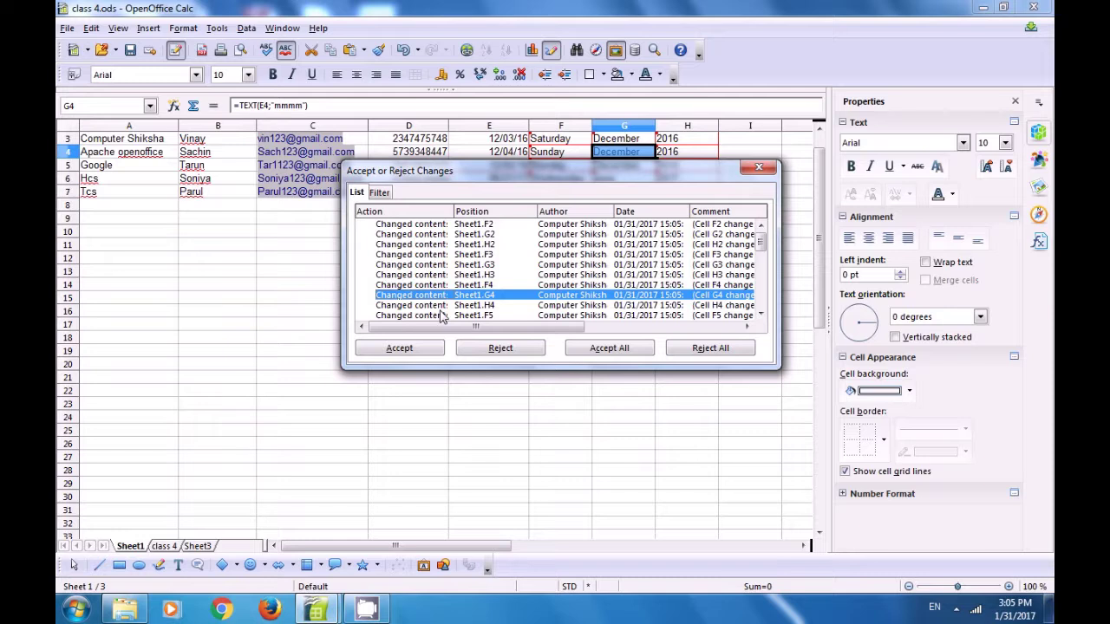
click(444, 316)
drag(760, 244, 759, 296)
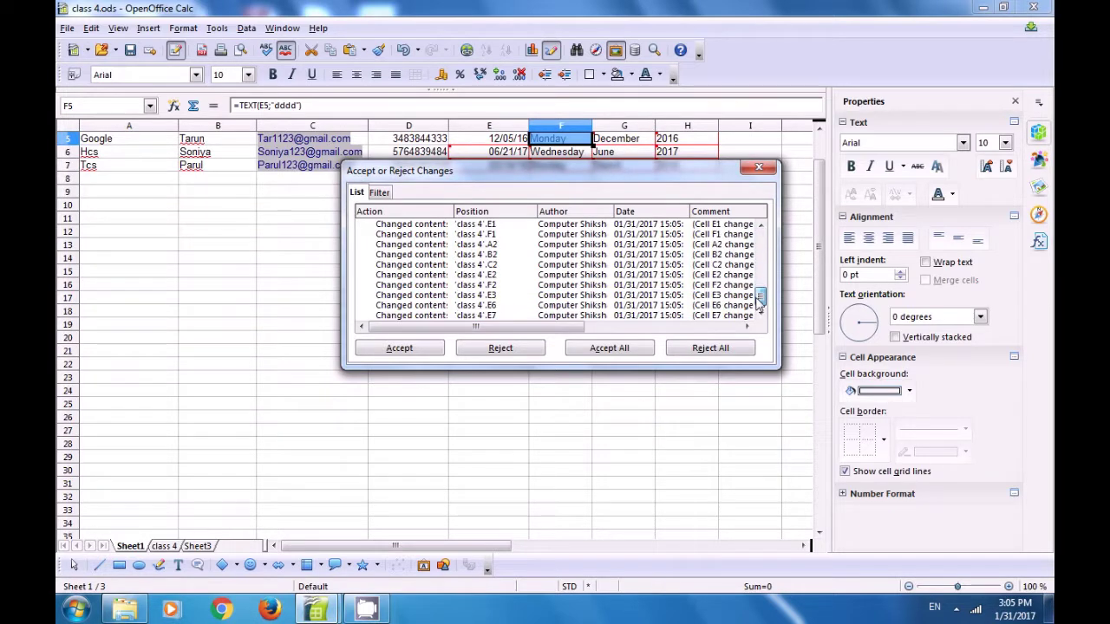
Review the class 4 changes for E6, F2, E2, B2 and C2, then close the list.
click(425, 286)
click(438, 305)
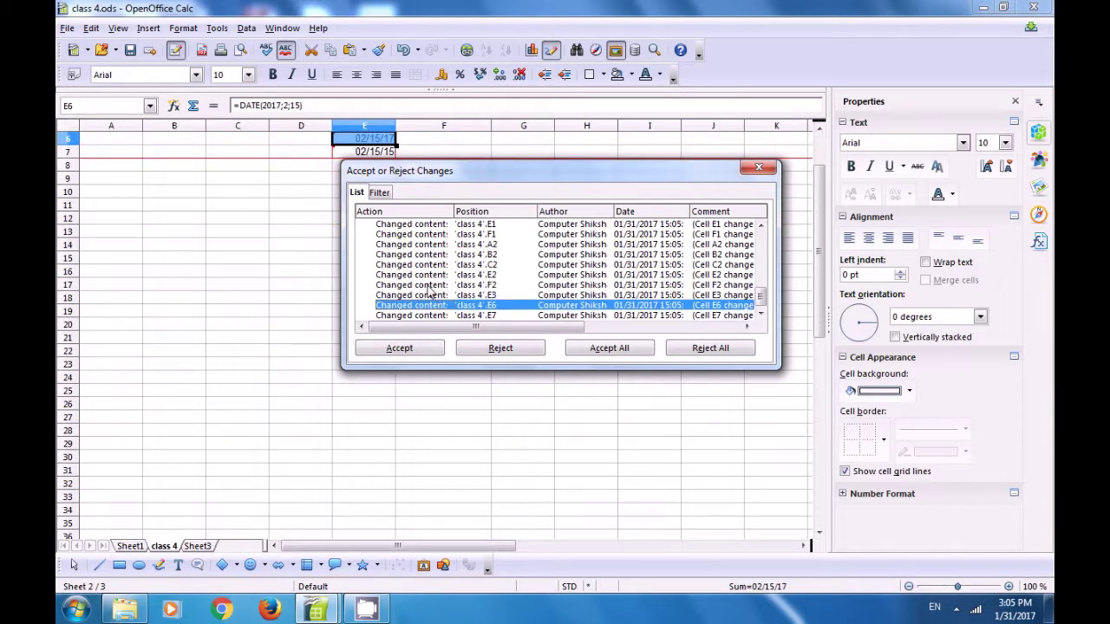
click(425, 285)
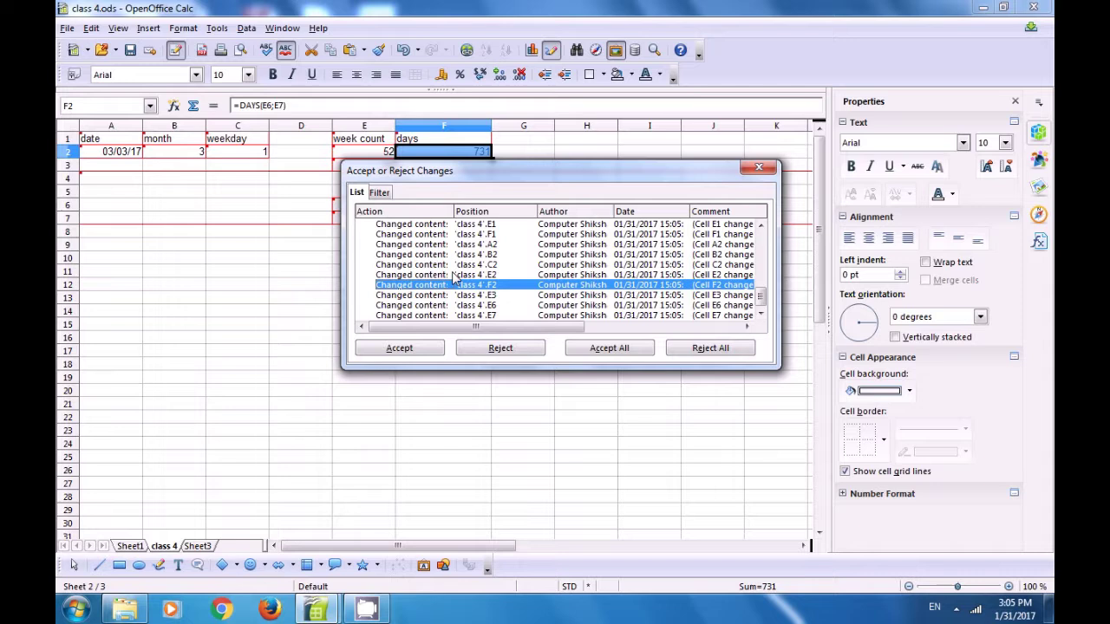
click(452, 275)
click(472, 305)
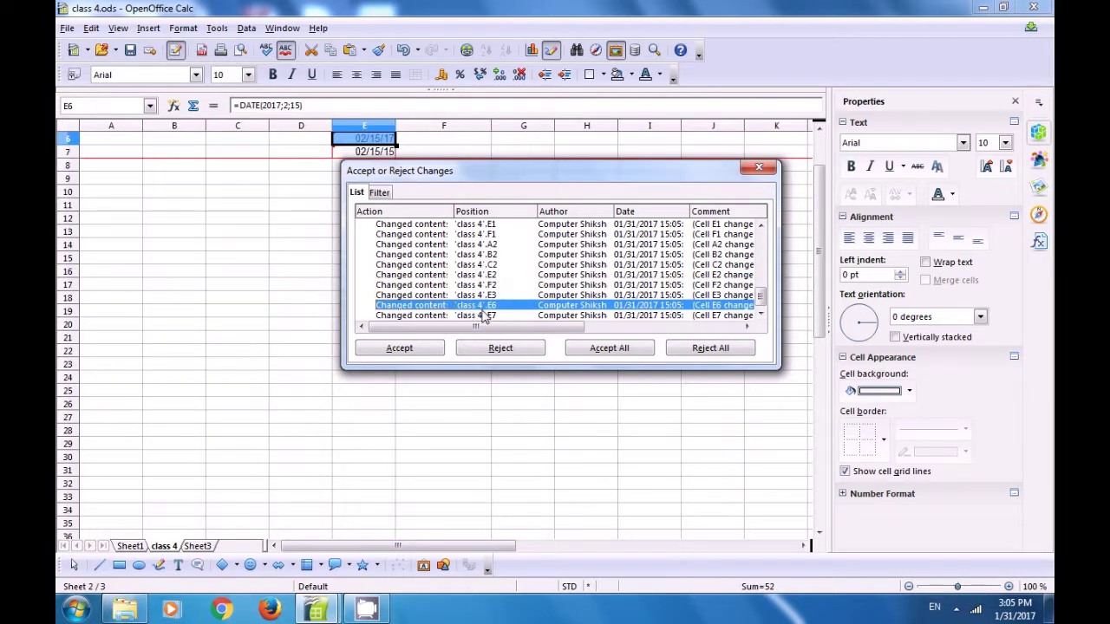
click(563, 255)
click(584, 305)
click(562, 265)
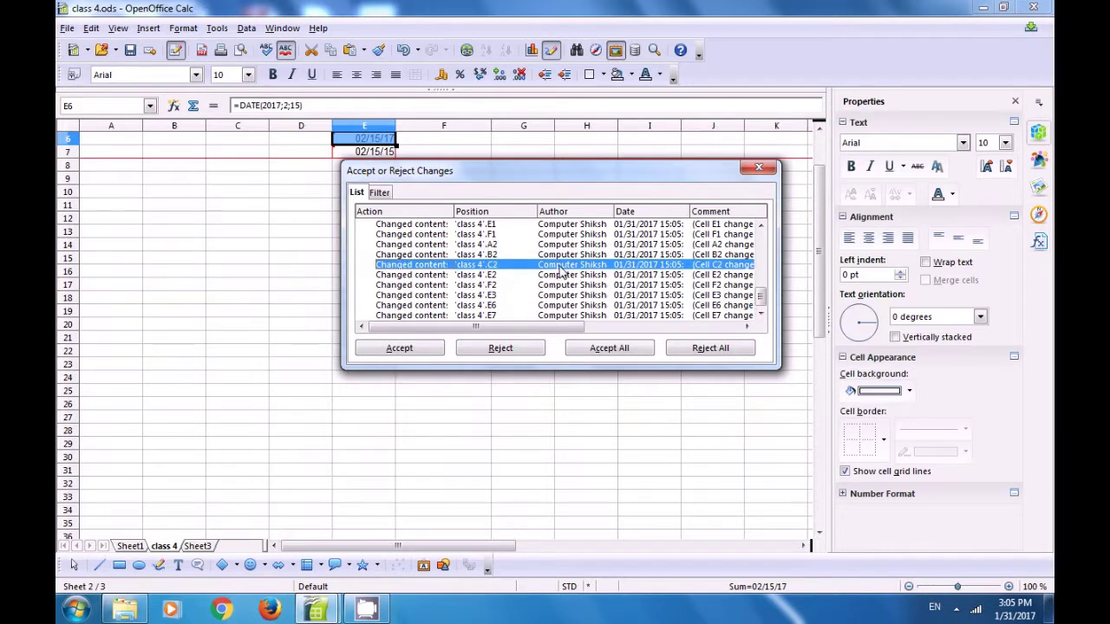
click(759, 168)
click(439, 275)
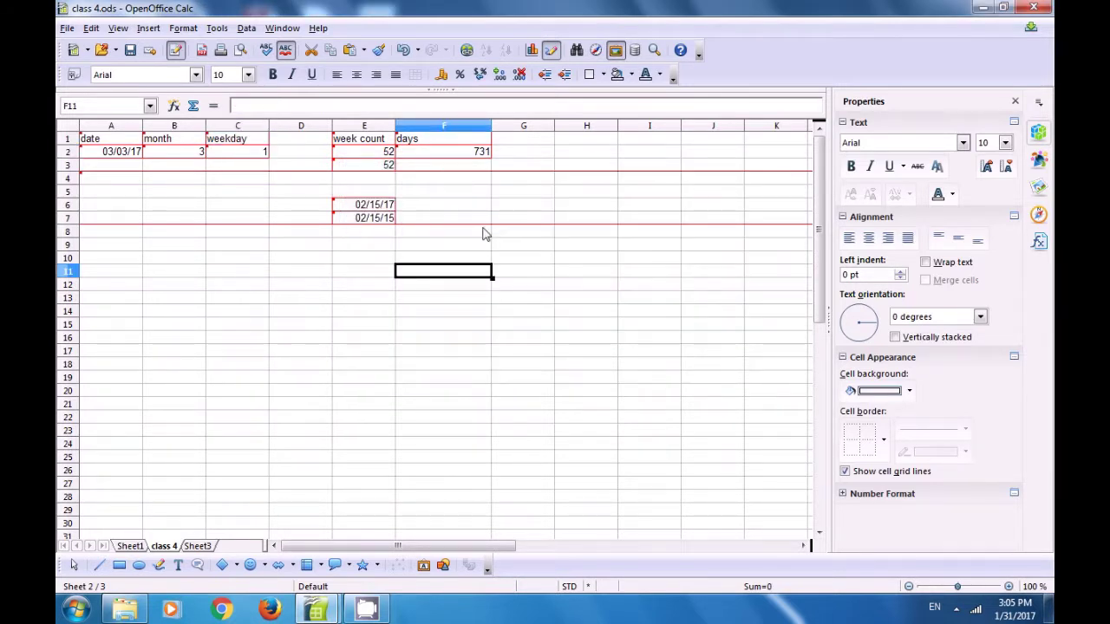
Enter the value 12 in cell E10.
click(349, 260)
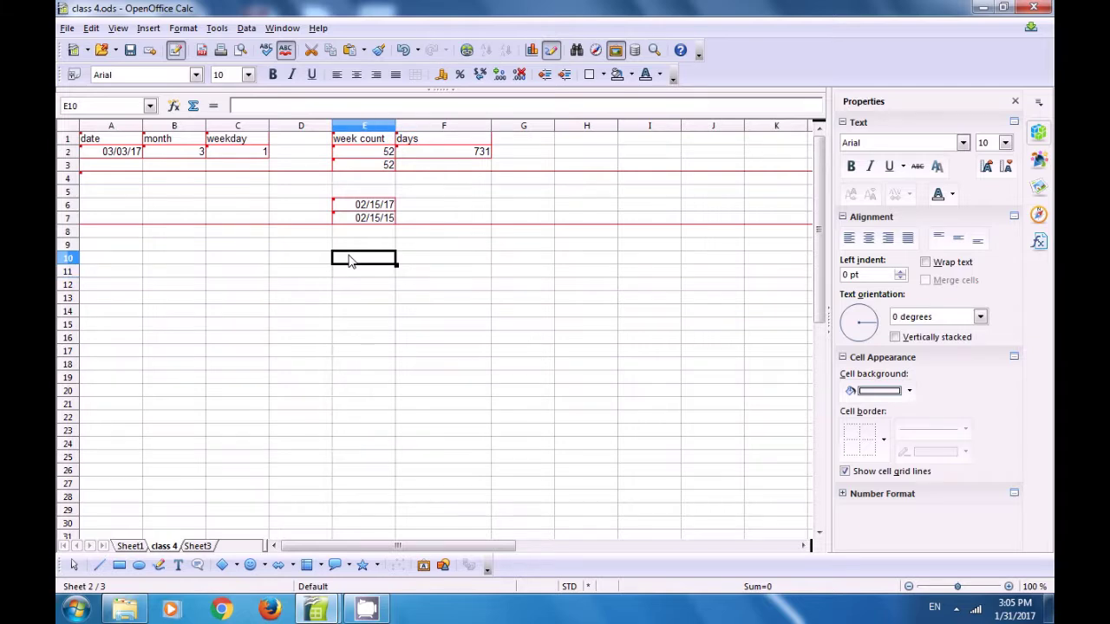
text(h)
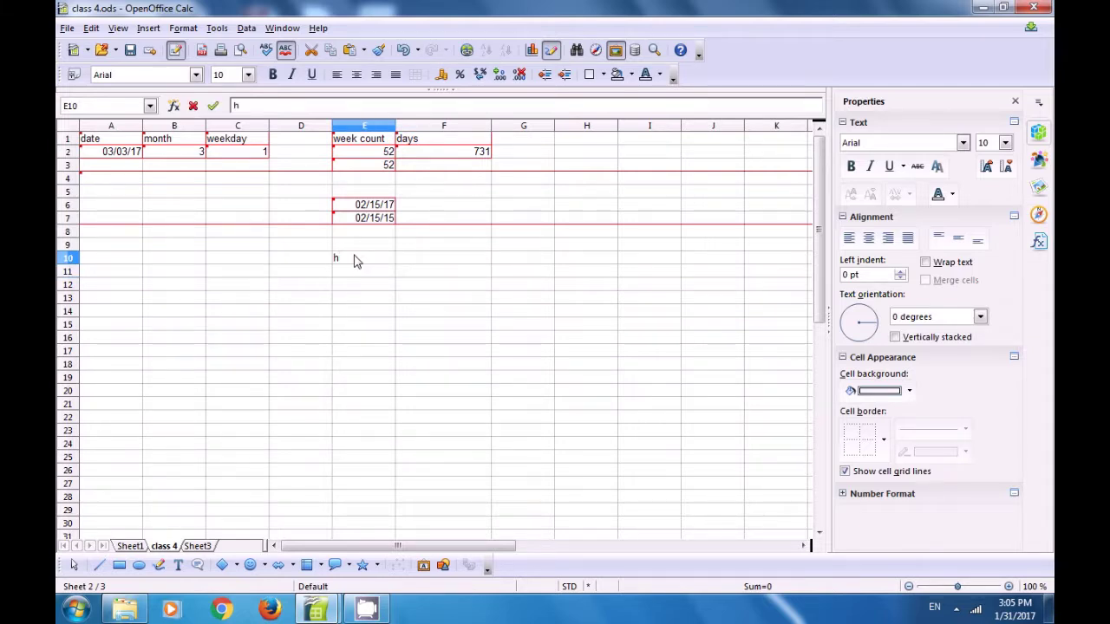
key(BackSpace)
text(12)
key(Tab)
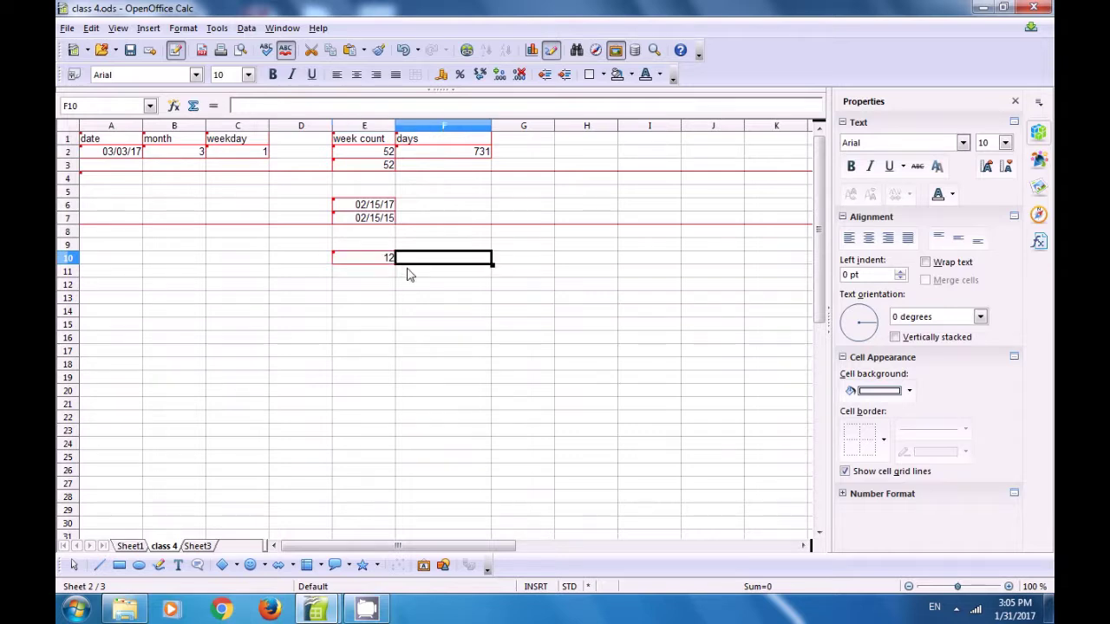
Check the 12 in E10 against the empty neighbouring cell F10.
click(384, 294)
click(349, 262)
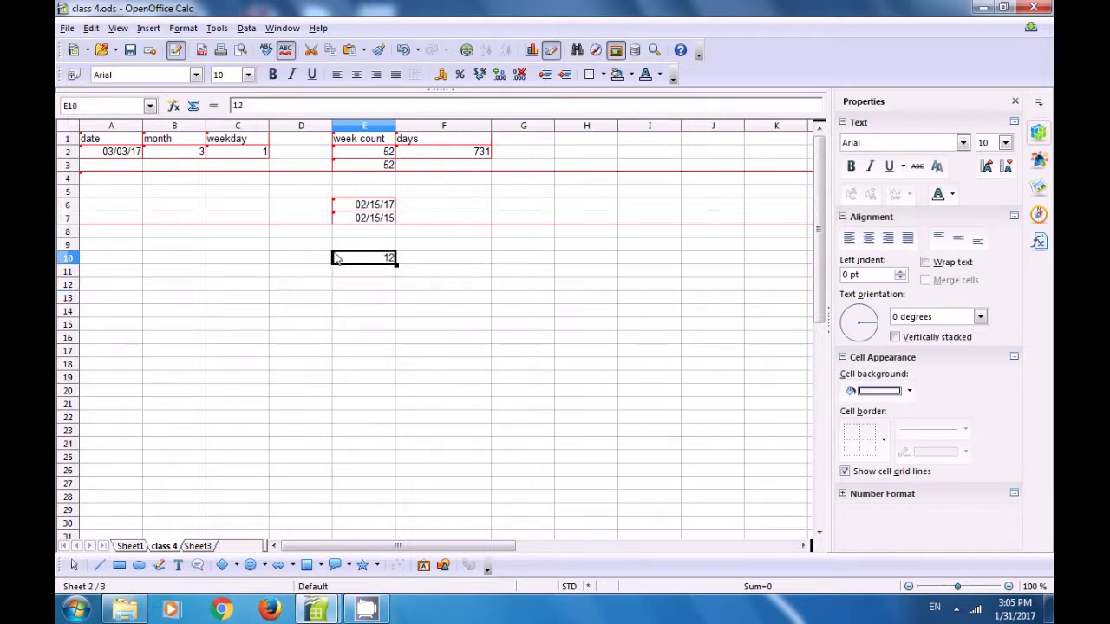
drag(364, 278, 423, 265)
click(424, 262)
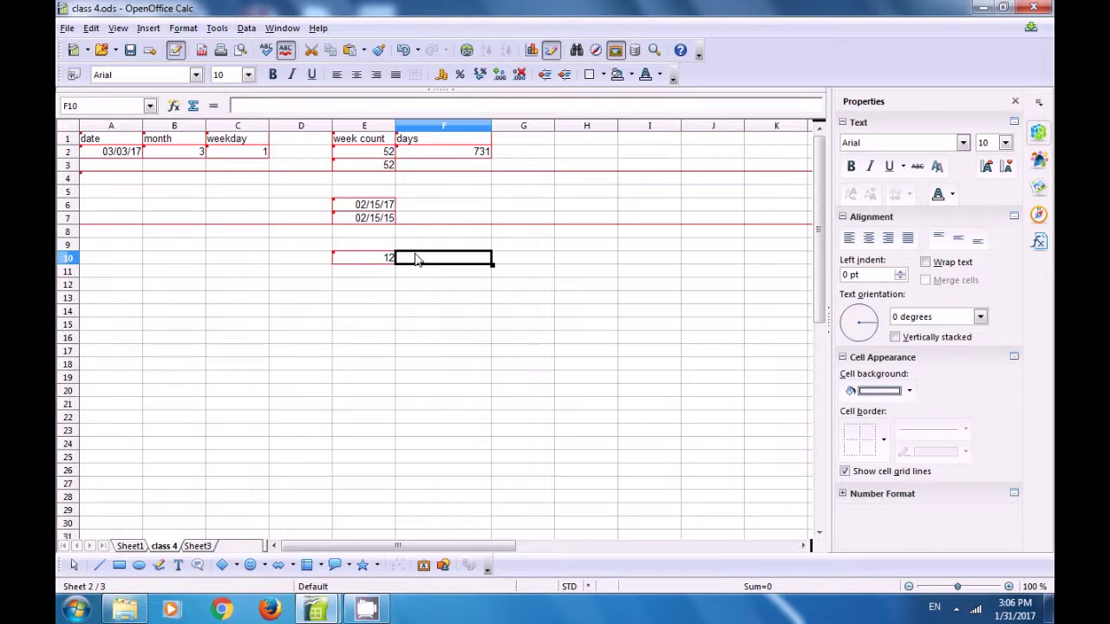
click(387, 262)
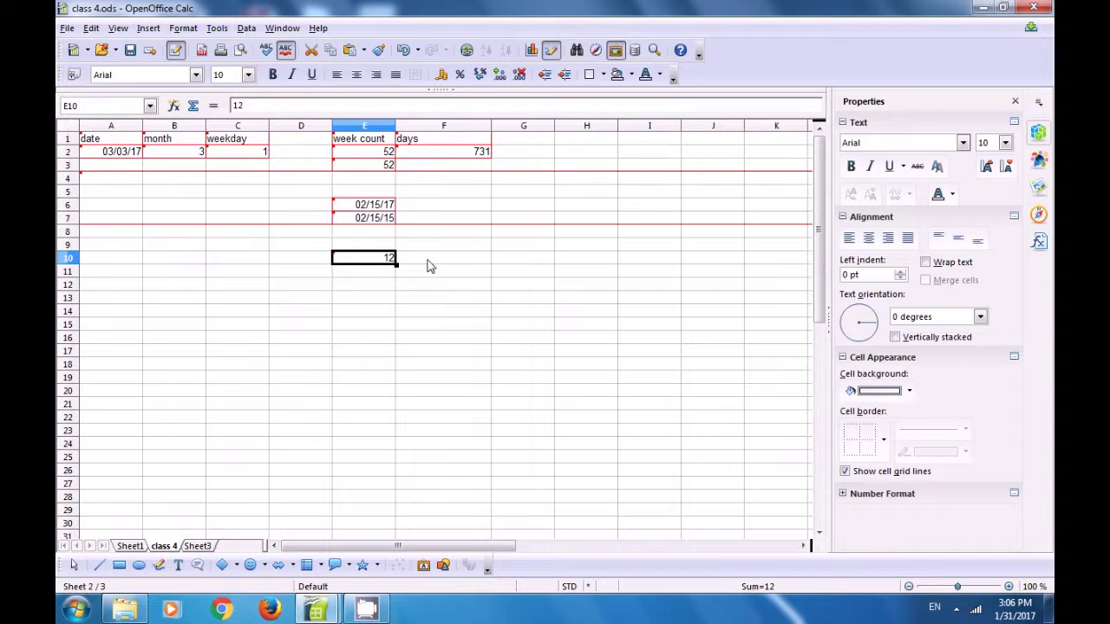
click(425, 263)
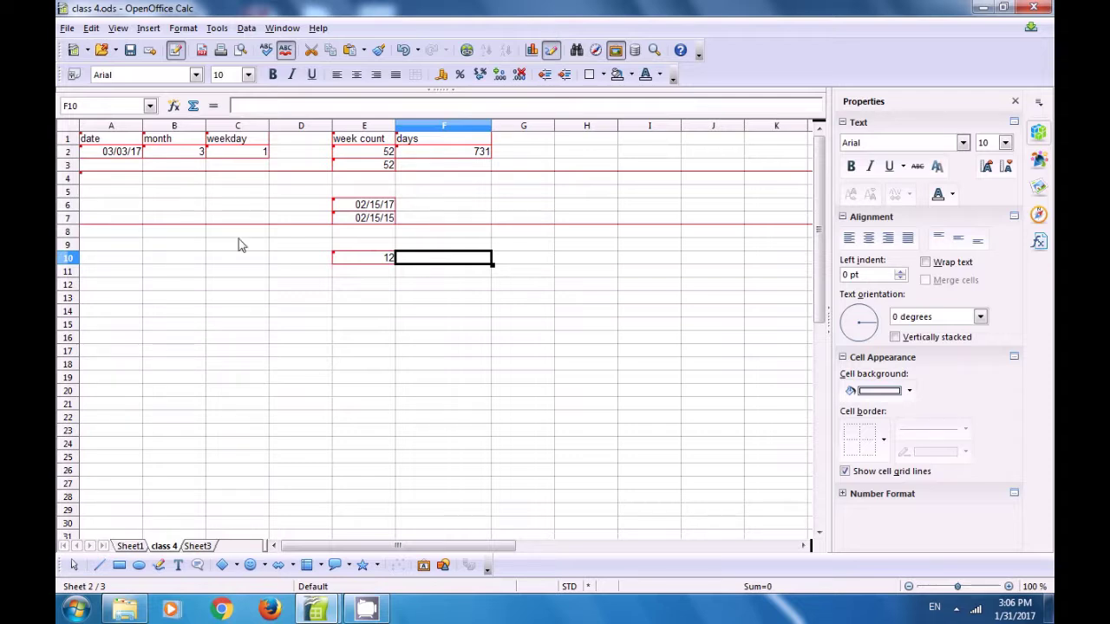
On Sheet1, inspect the TEXT formula in F7 and the joining date in E7.
click(130, 546)
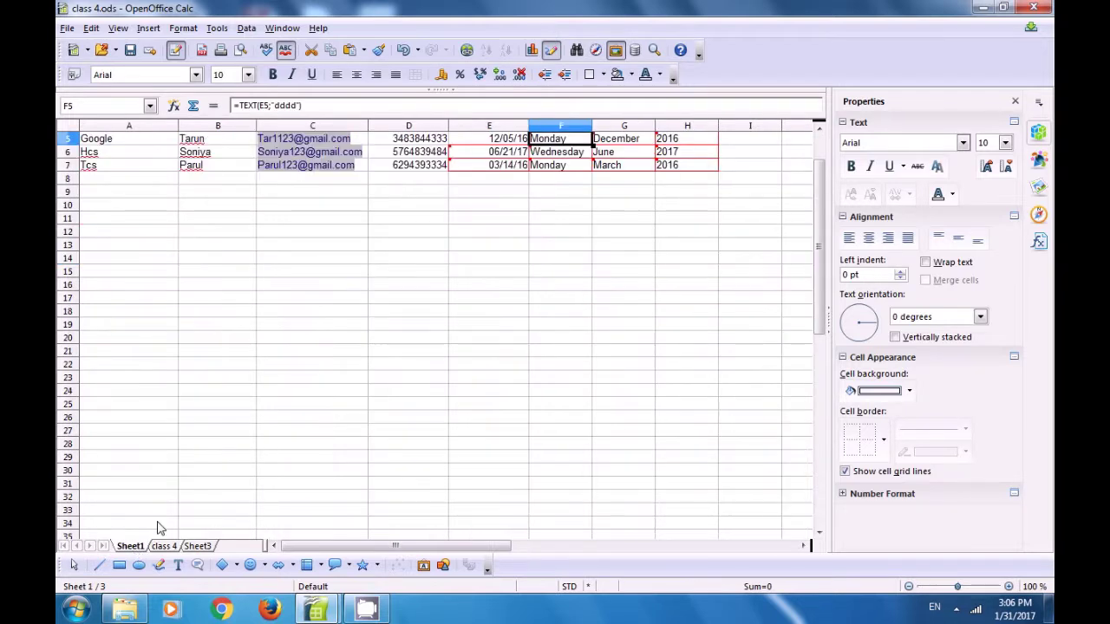
click(153, 156)
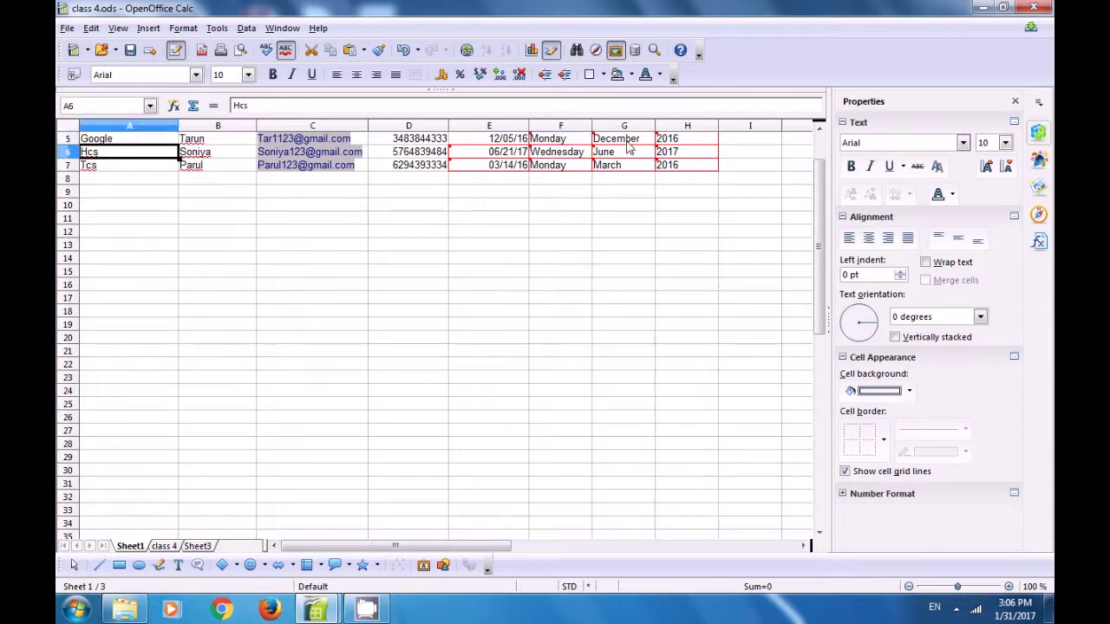
click(416, 241)
scroll(372, 249, up, 2)
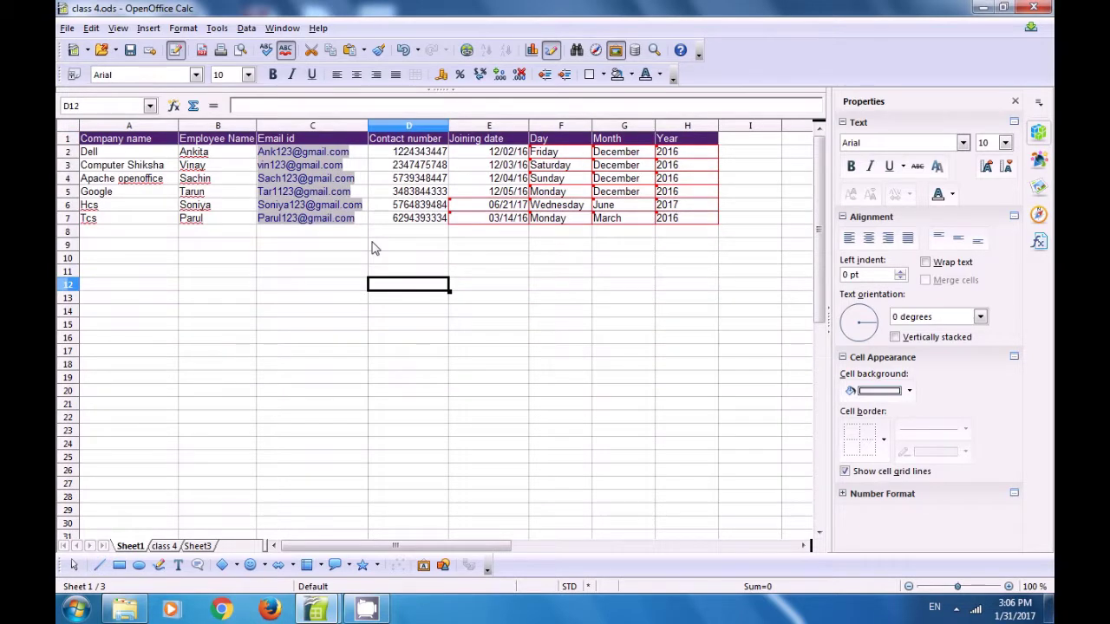
click(540, 219)
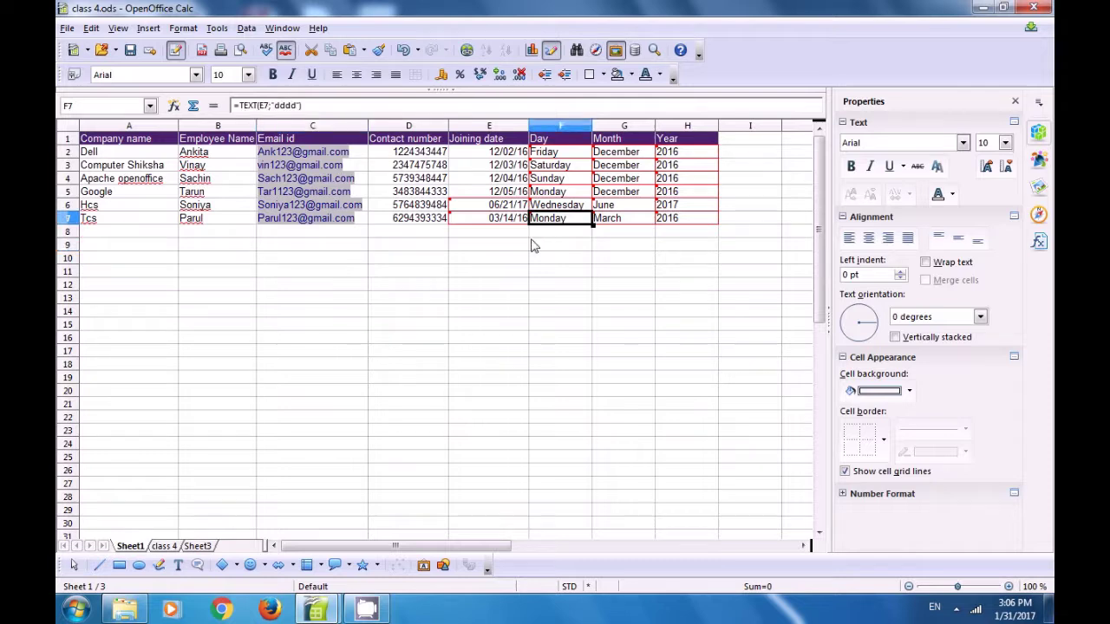
click(501, 258)
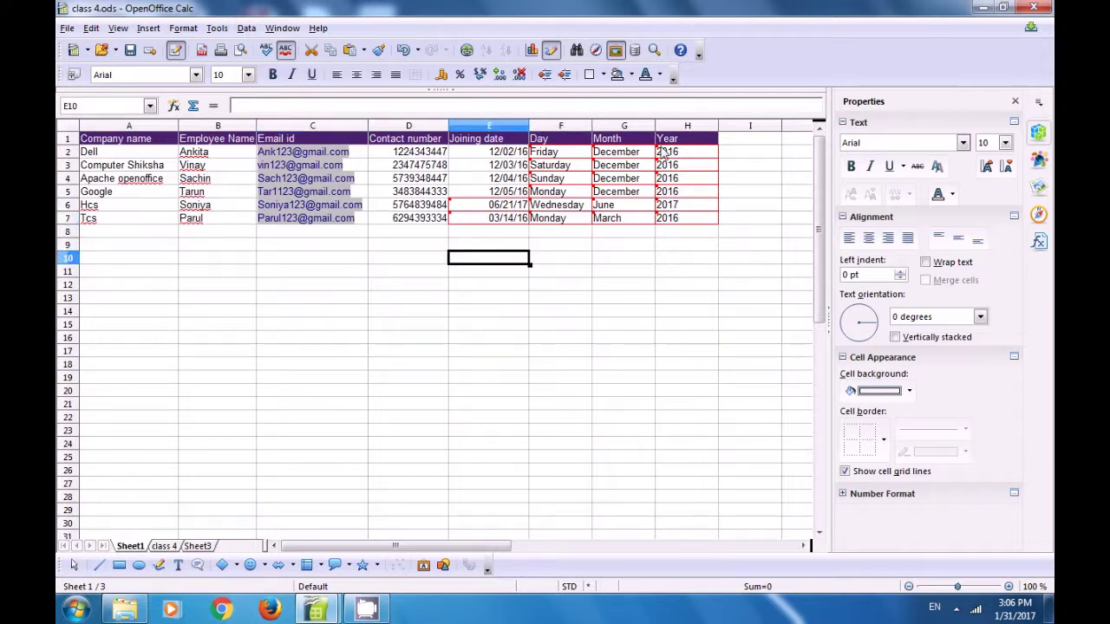
click(476, 220)
click(454, 272)
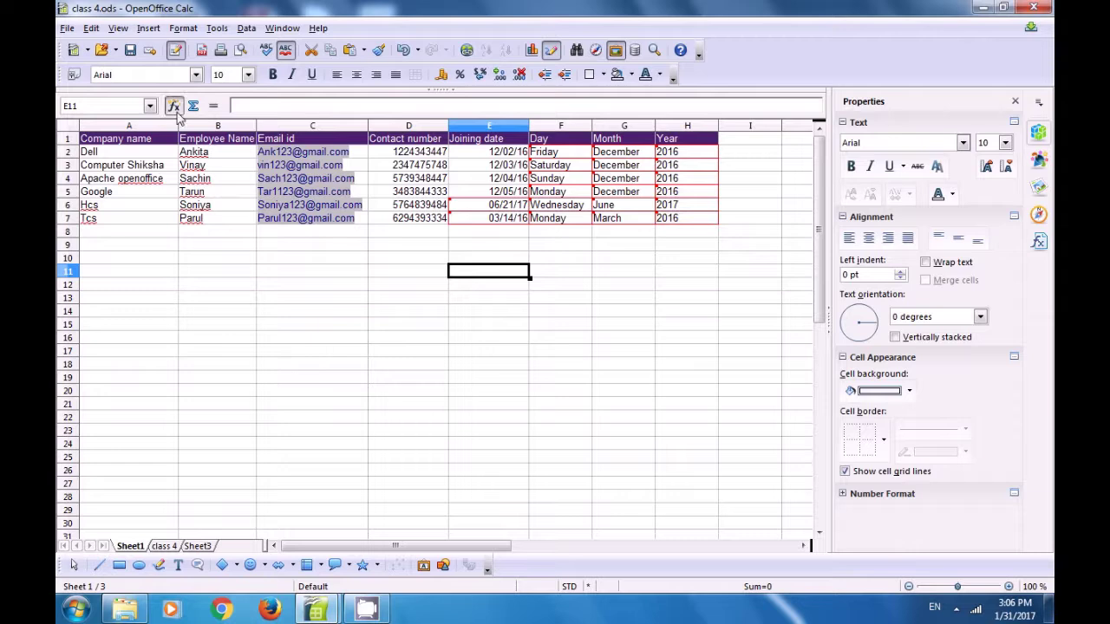
Turn off Edit > Changes > Record and confirm leaving change recording mode.
click(90, 28)
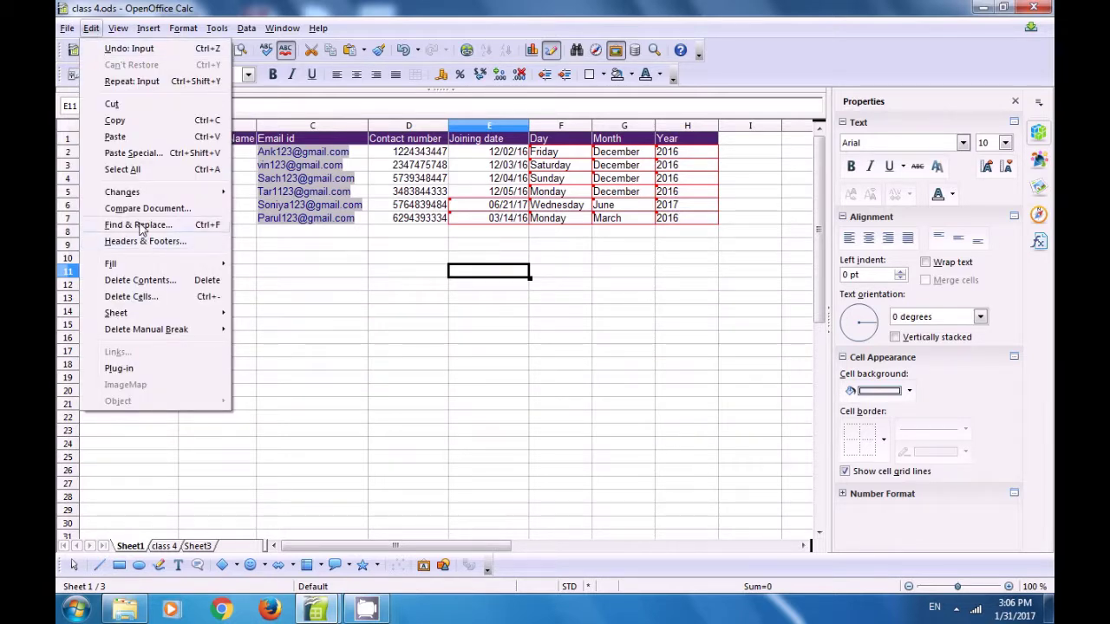
mouse_move(130, 192)
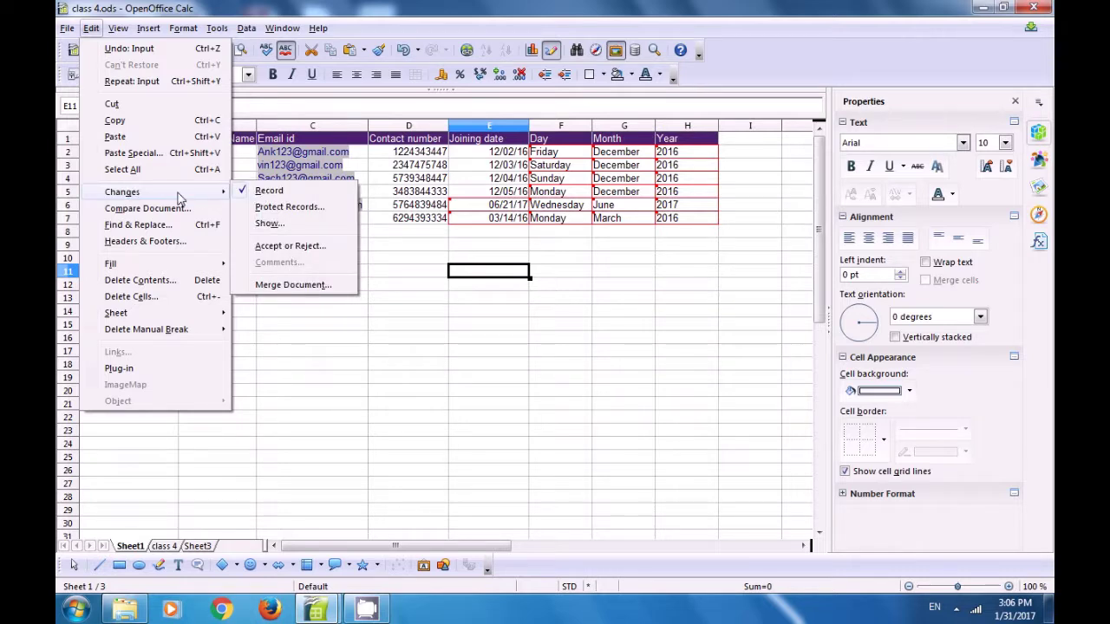
click(269, 191)
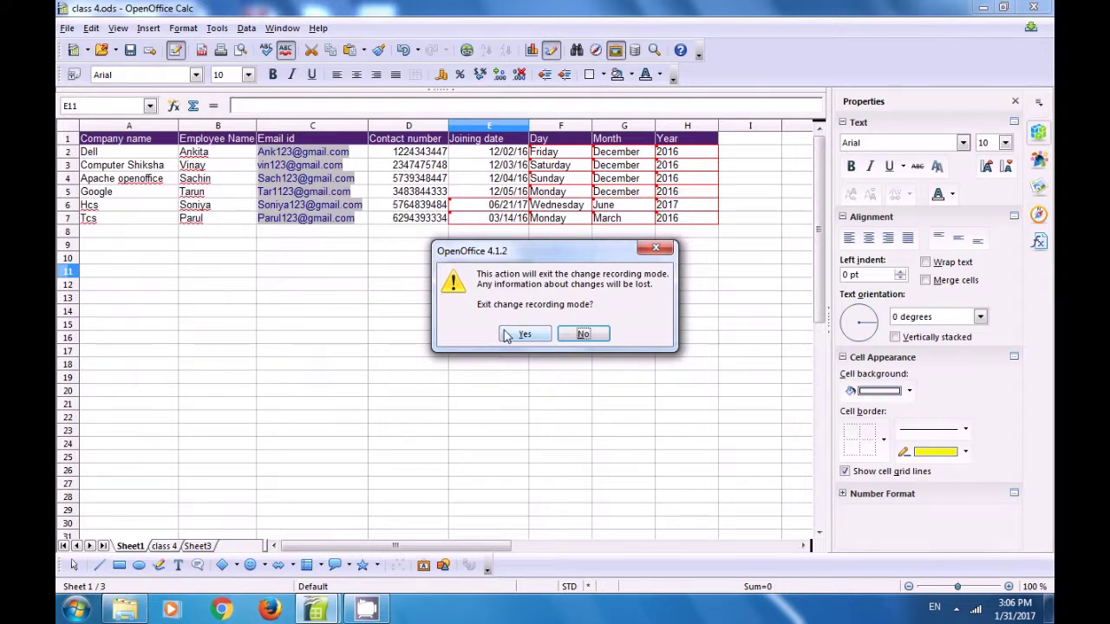
click(521, 335)
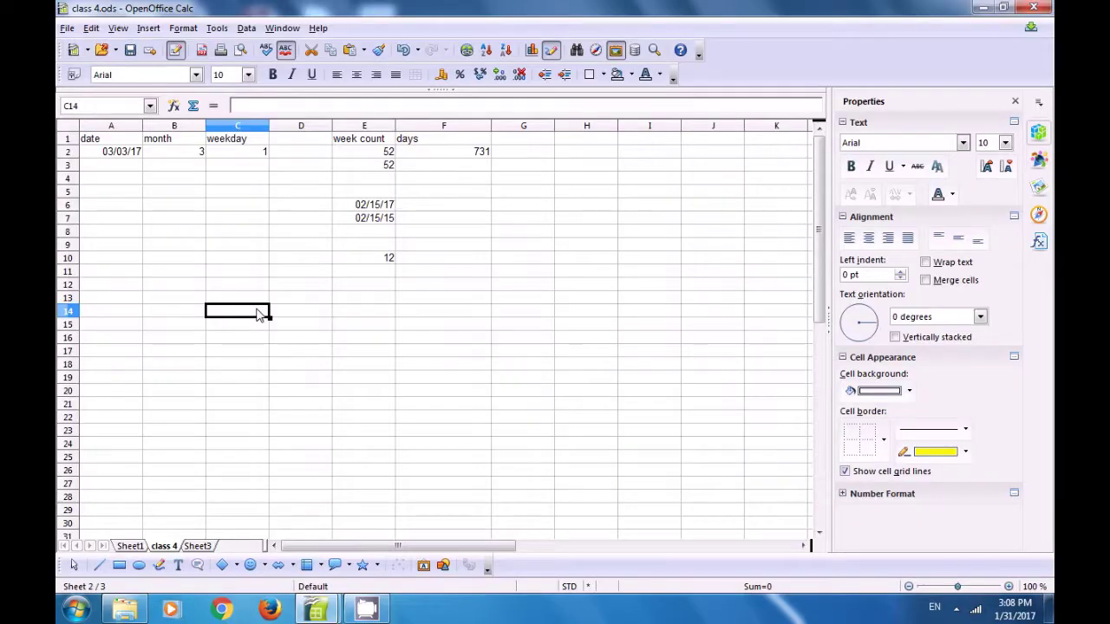
Open the class 4.ods Properties General tab and select its Type, Location and Size values.
click(62, 28)
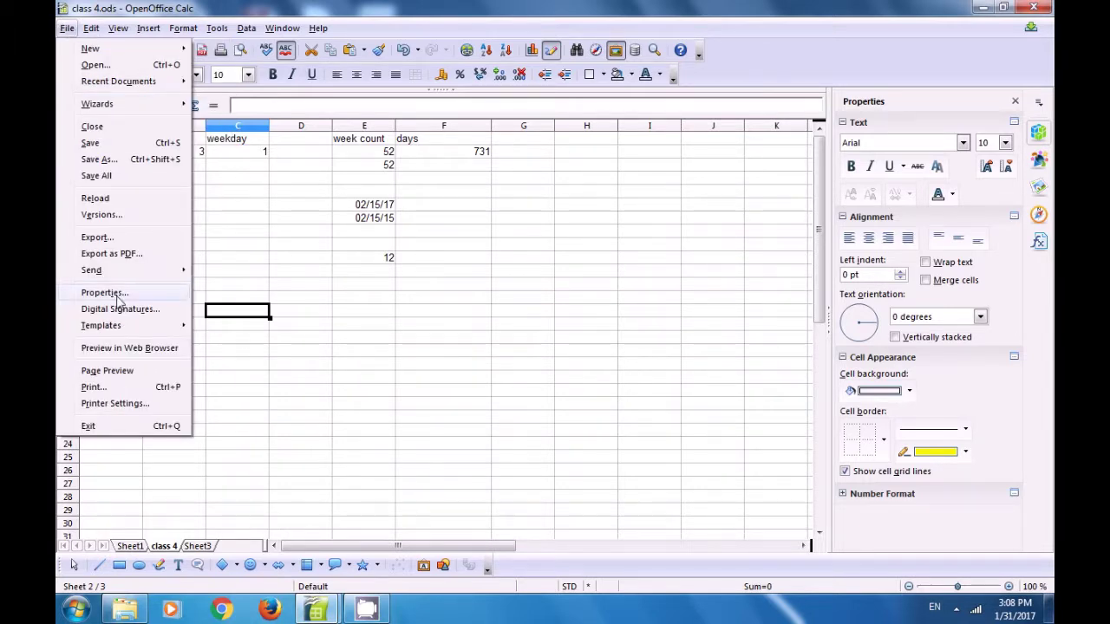
click(118, 296)
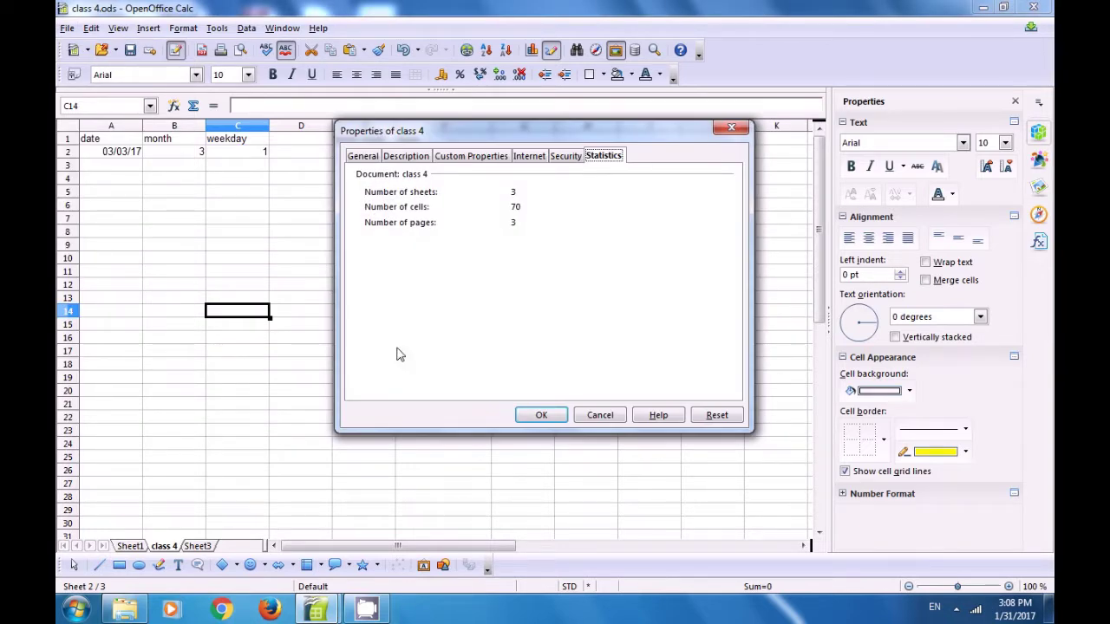
click(357, 160)
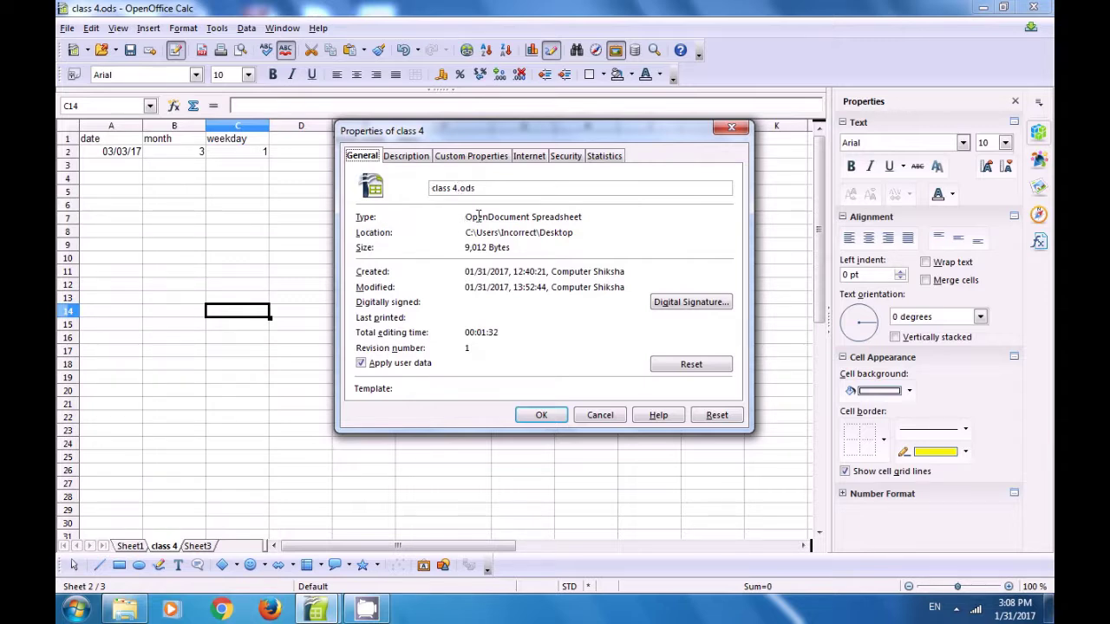
drag(583, 217, 436, 226)
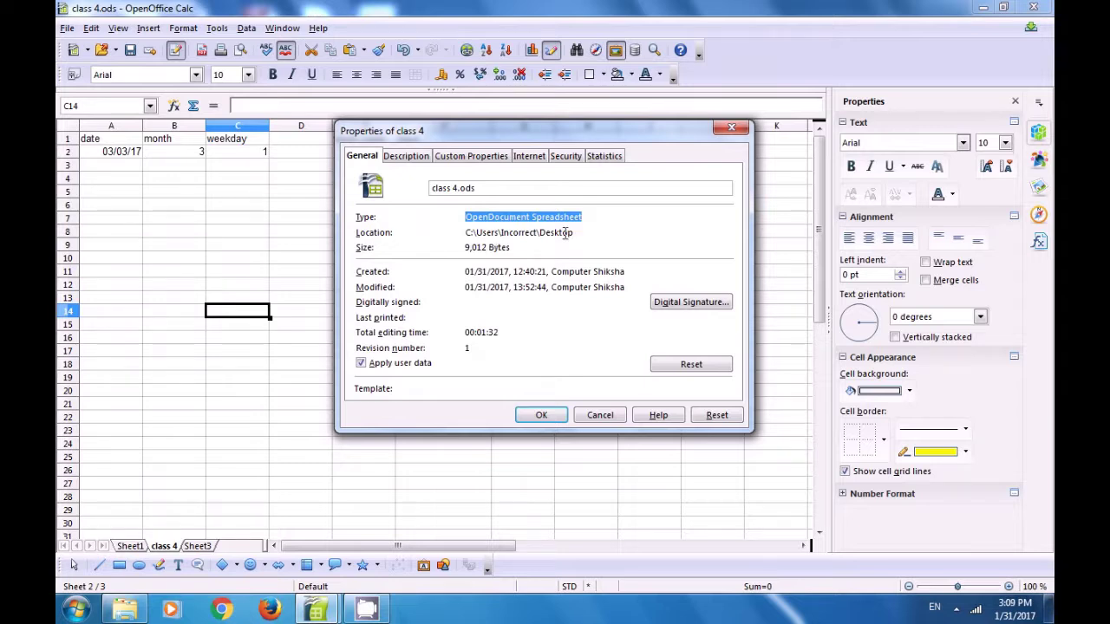
drag(467, 235, 584, 235)
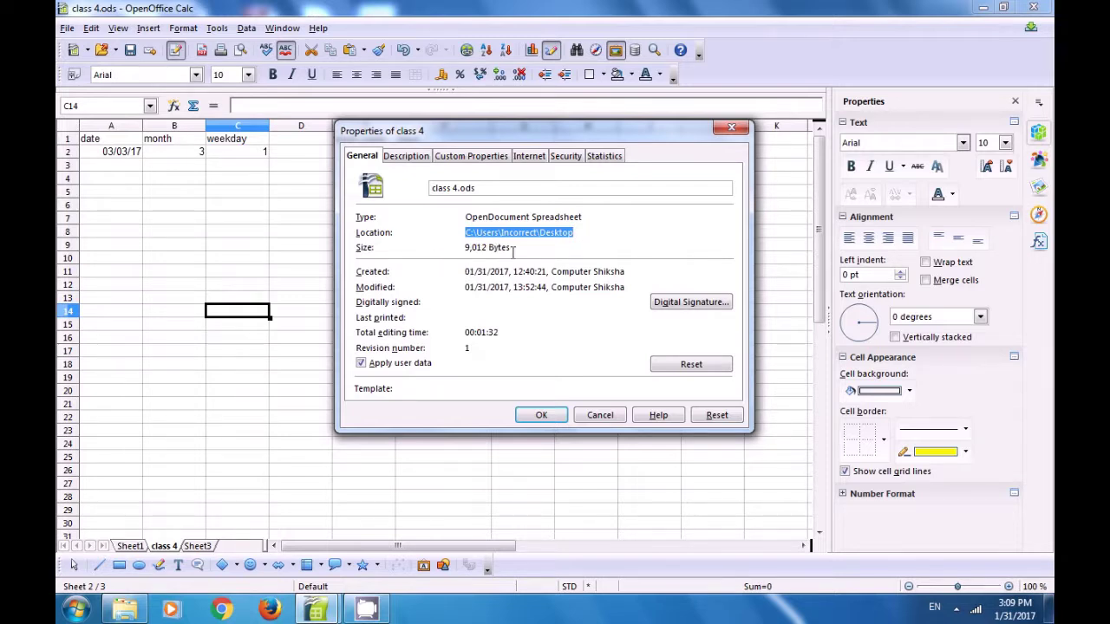
drag(502, 248, 452, 250)
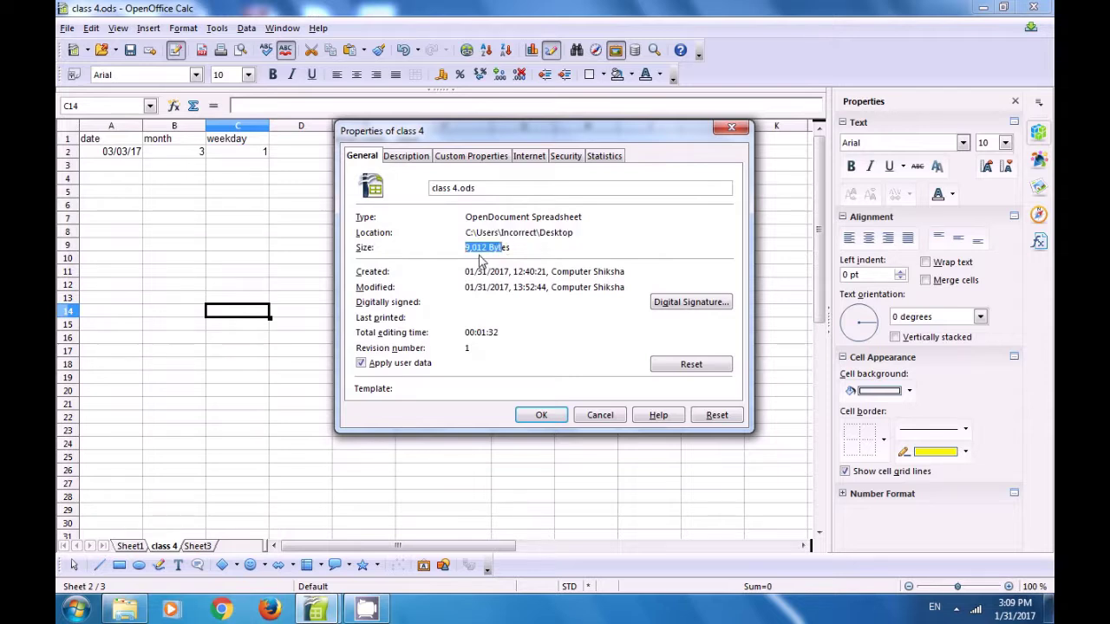